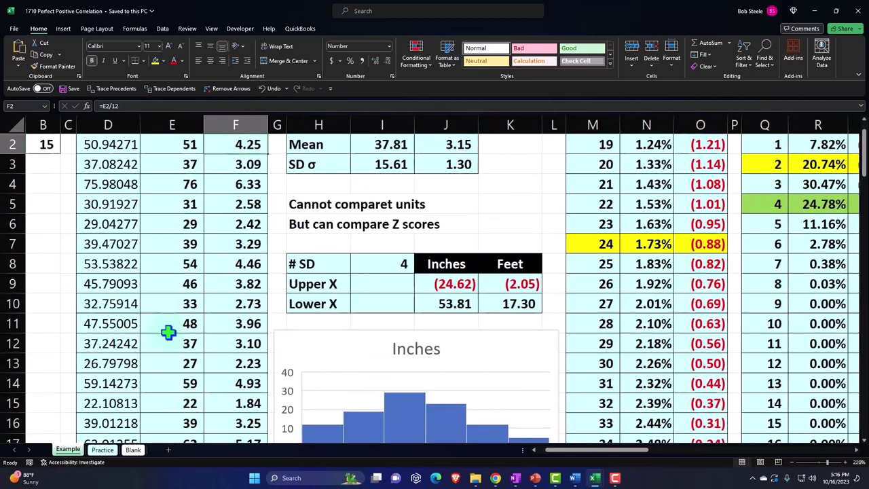
- Examine the Inches, Inches Rounded and Feet data columns on the Example sheet and how the feet are derived
left_click_drag(550, 450, 509, 450)
scroll(159, 355, "up", 1)
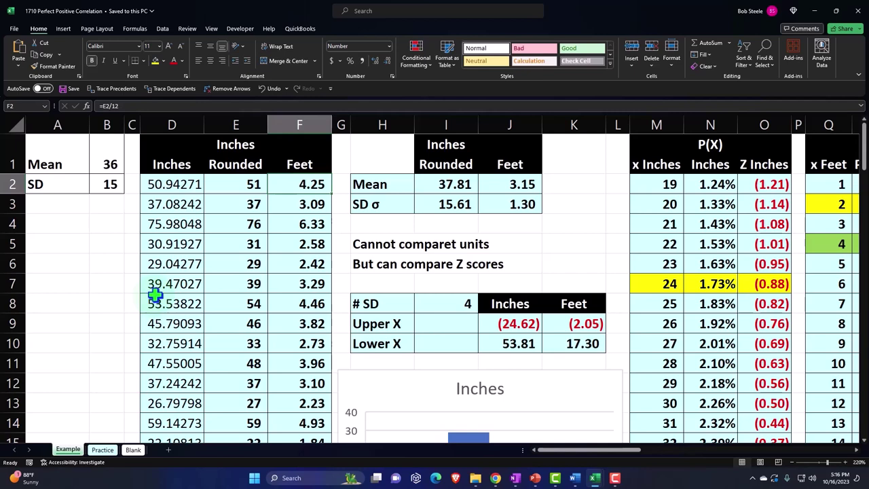
left_click(110, 265)
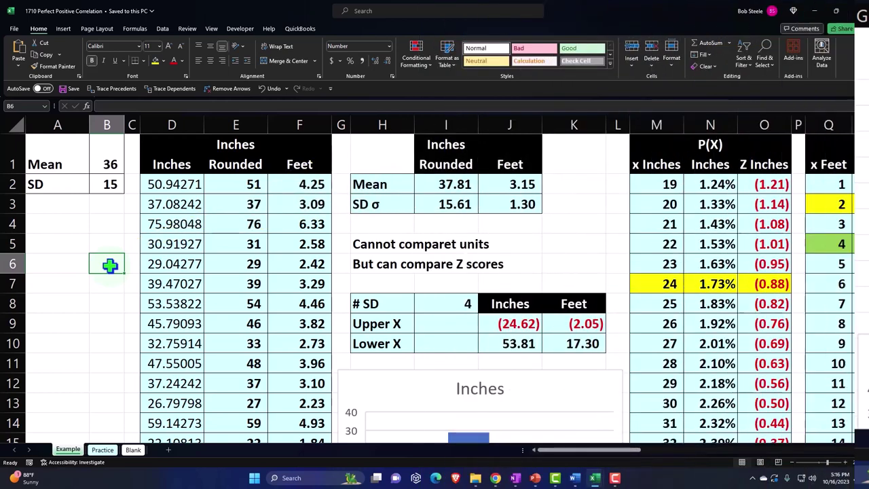
left_click(243, 158)
mouse_move(243, 157)
left_mouse_down()
mouse_move(246, 229)
mouse_move(241, 164)
left_mouse_up()
key("Right")
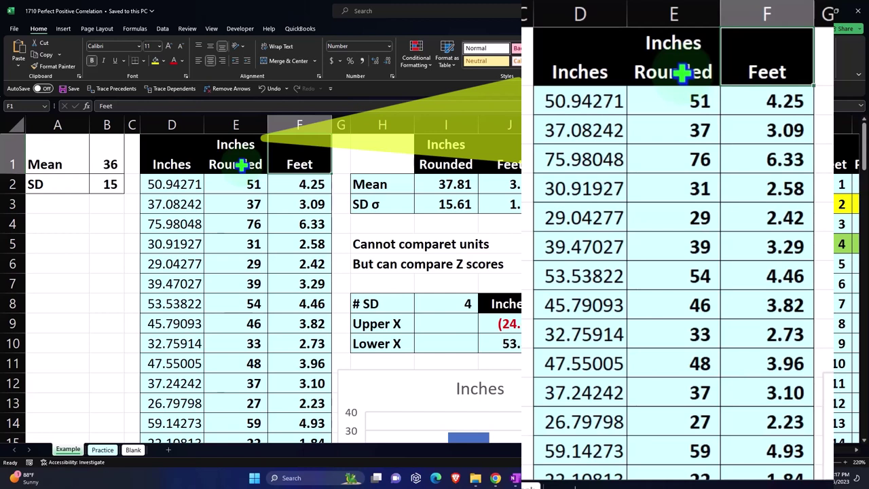
left_click(241, 165)
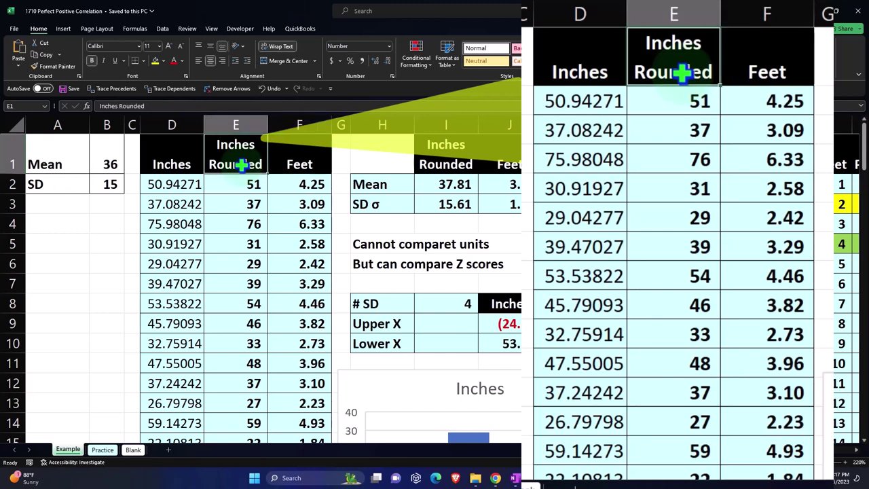
left_click(192, 184)
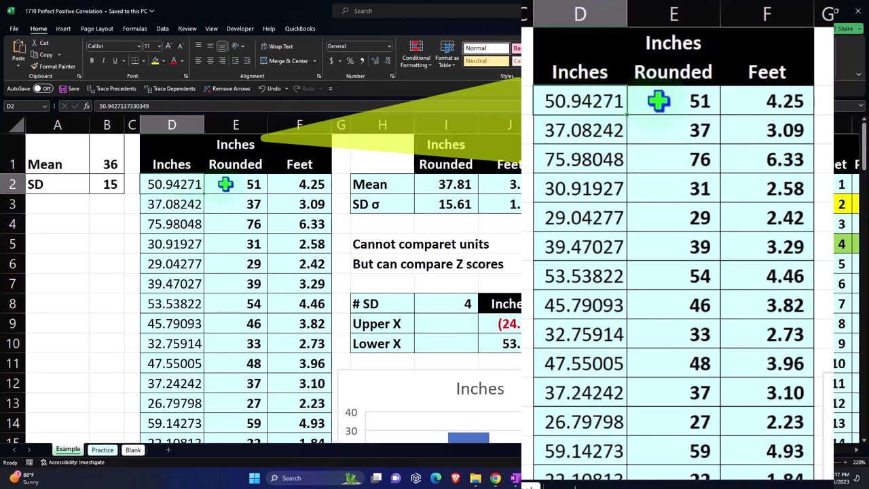
left_click_drag(254, 188, 227, 202)
left_click(296, 182)
left_click_drag(296, 182, 295, 197)
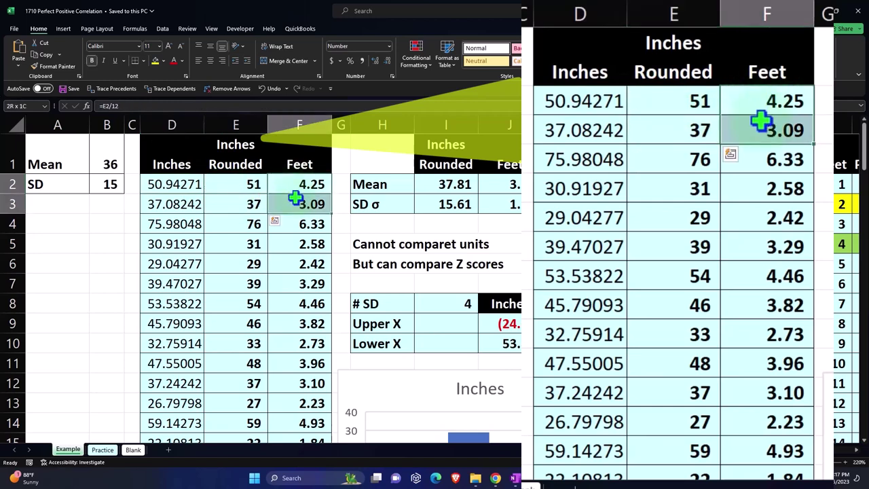
- Examine the mean and standard deviation summary and the probability and Z-score tables for inches and feet
left_click(445, 184)
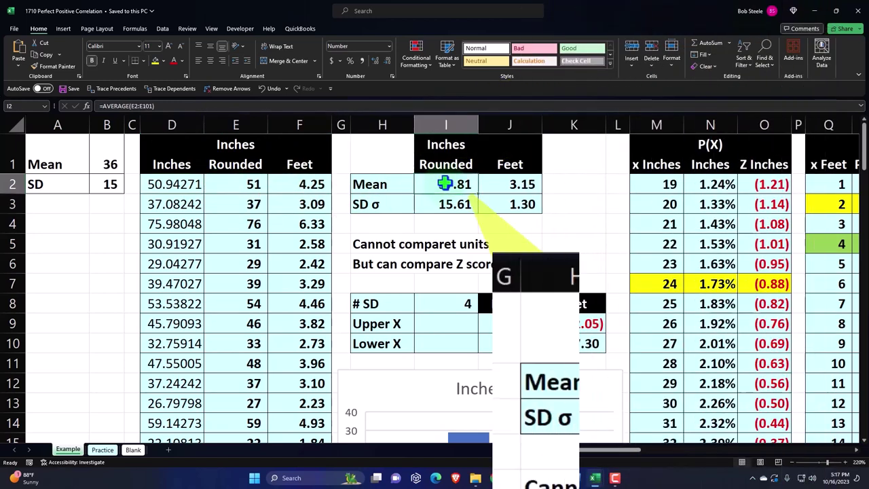
key("Right")
key("Right")
key("Right")
key("Right")
key("Right")
key("Right")
key("Right")
key("Right")
key("Right")
key("Right")
key("Right")
key("Right")
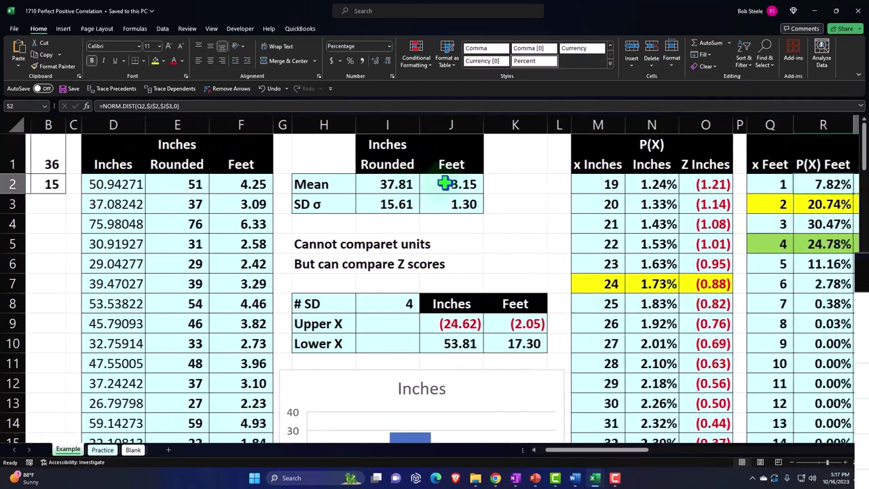
key("Right")
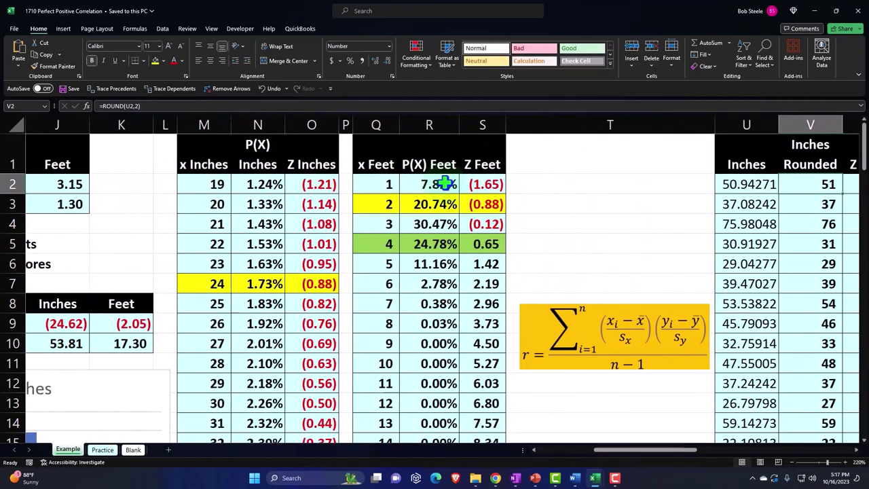
double_click(258, 184)
key("Return")
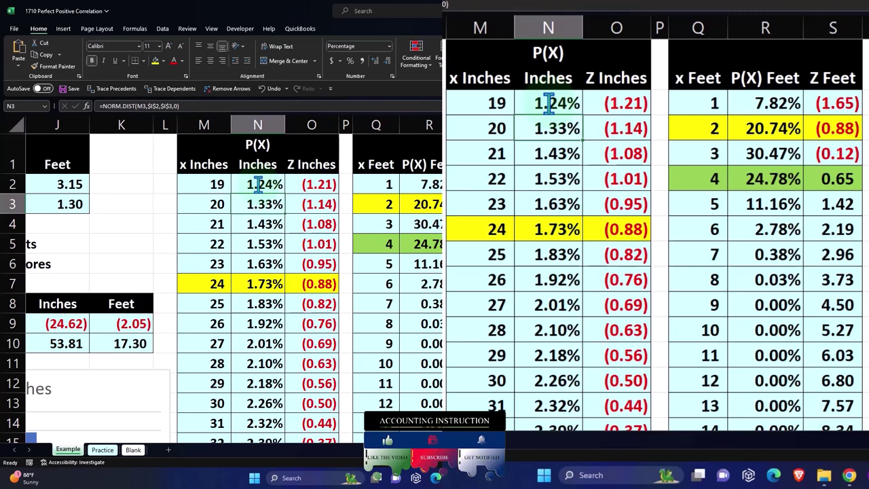
left_click(423, 238)
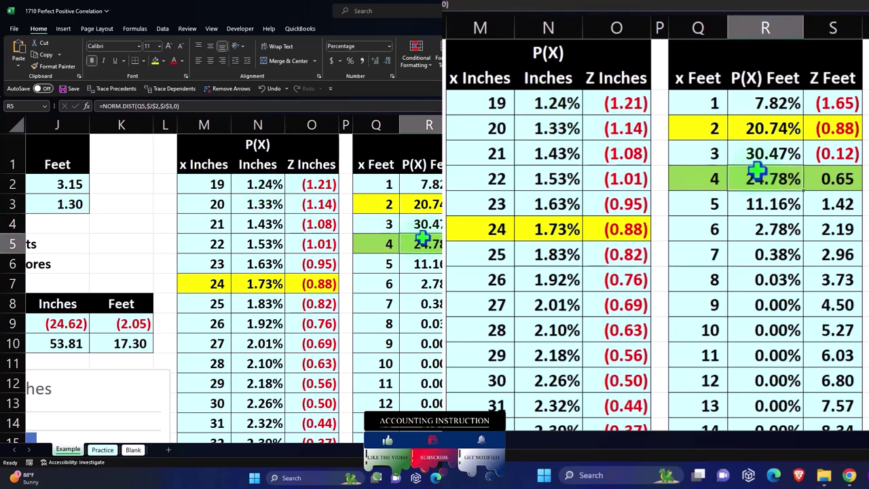
- Examine the correlation formula beside the table of Z scores for inches and feet and their products
key("Right")
key("Right")
key("Right")
key("Right")
key("Right")
key("Right")
key("Right")
key("Right")
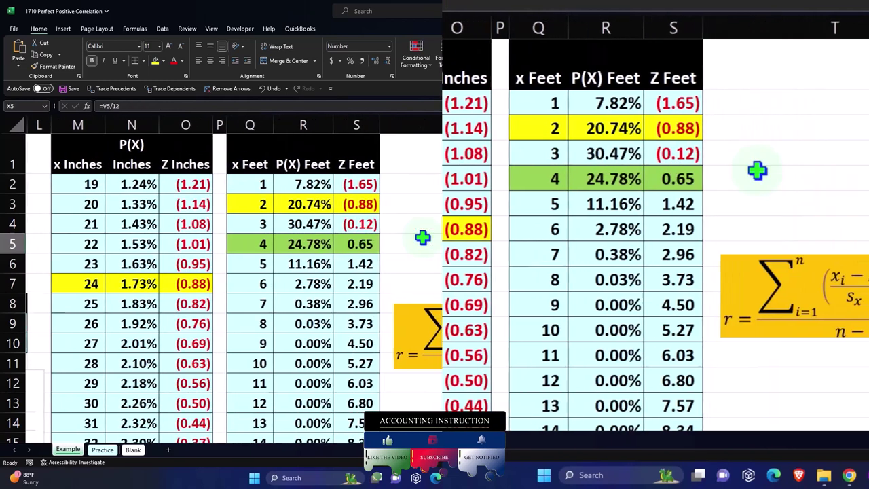
key("Right")
key("Right")
key("Right")
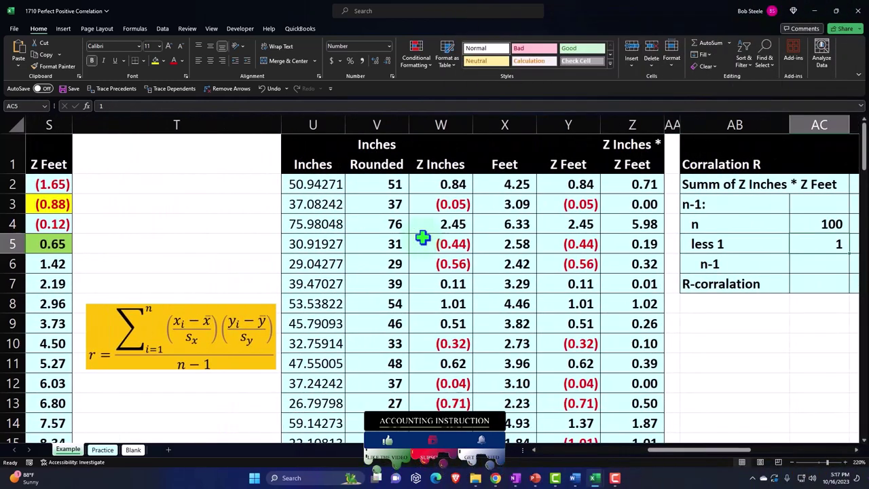
left_click(438, 165)
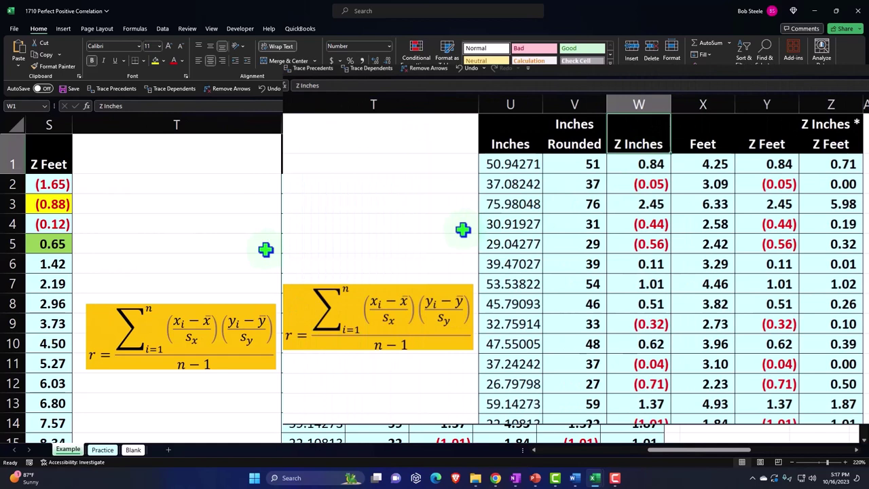
key("Down")
key("Down")
key("Down")
key("Down")
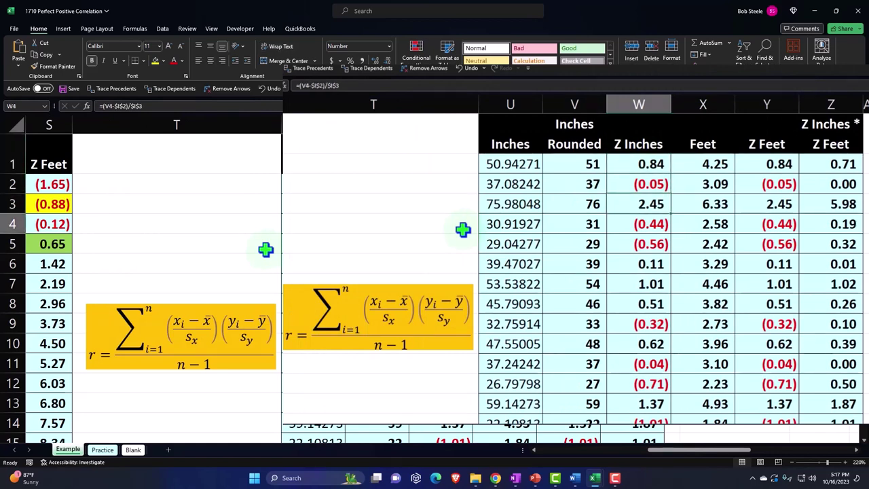
left_click(240, 304)
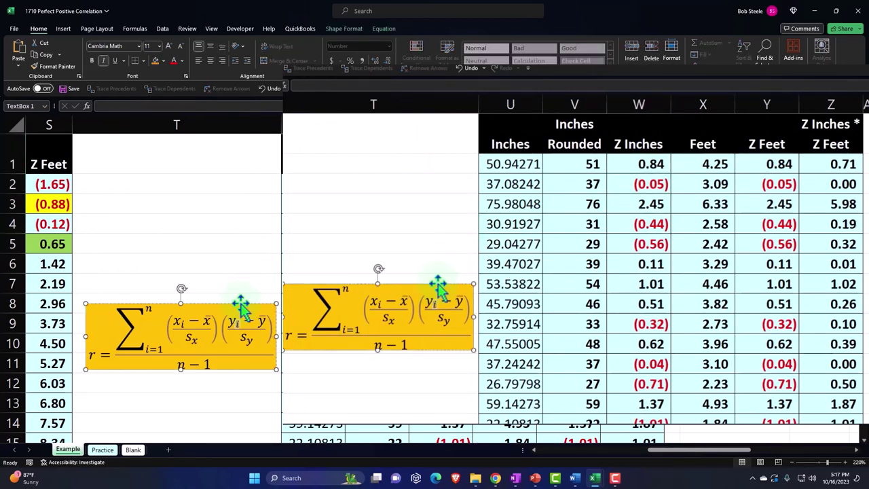
left_click(573, 175)
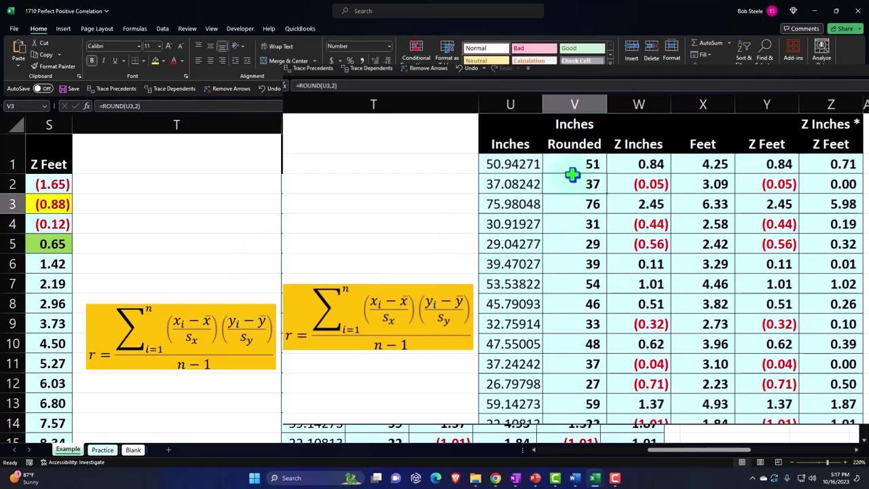
key("Right")
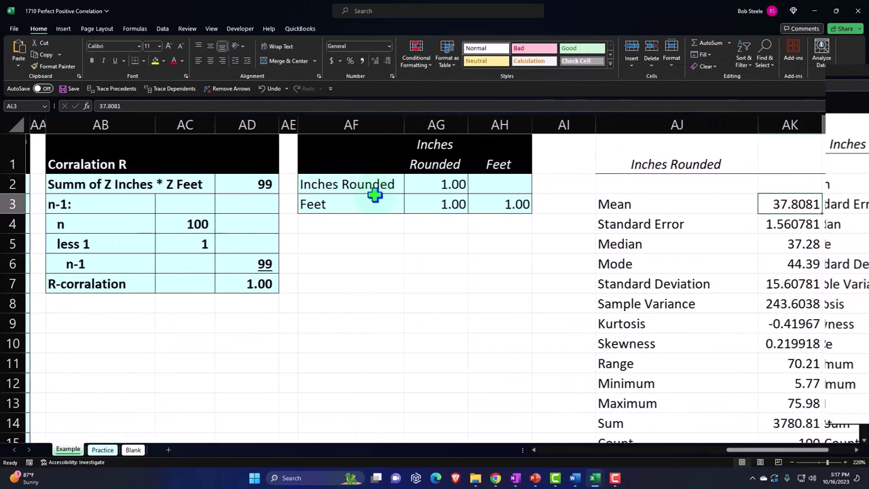
- Examine the correlation matrix and the descriptive statistics for inches and feet, and return to the first column
key("Left")
key("Left")
key("Left")
key("Left")
key("Left")
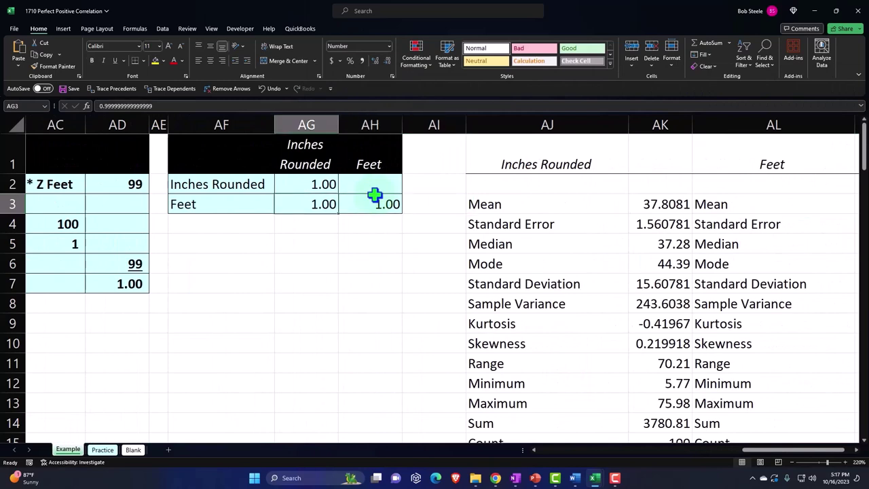
key("Right")
key("Right")
key("Right")
key("Right")
key("Right")
key("Right")
key("Right")
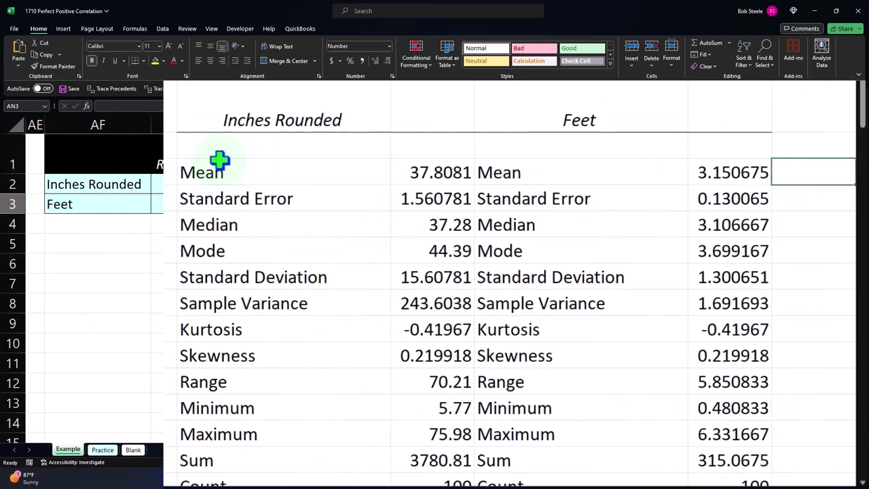
key("Home")
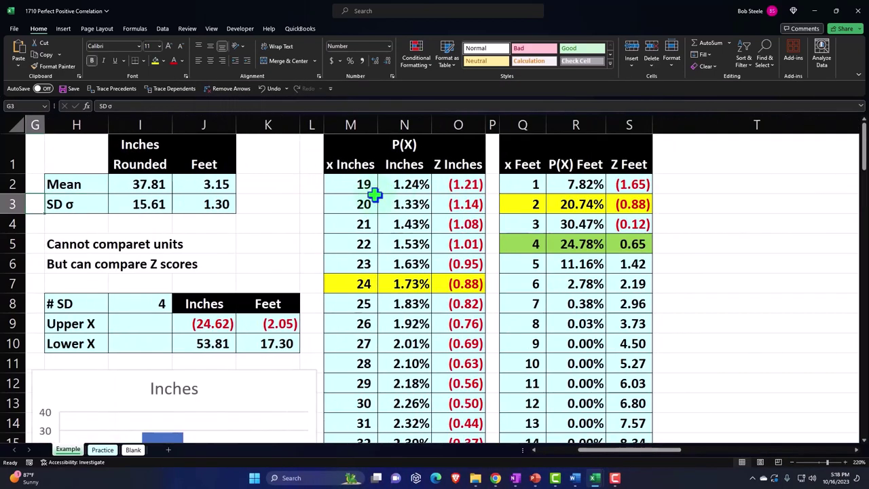
key("Home")
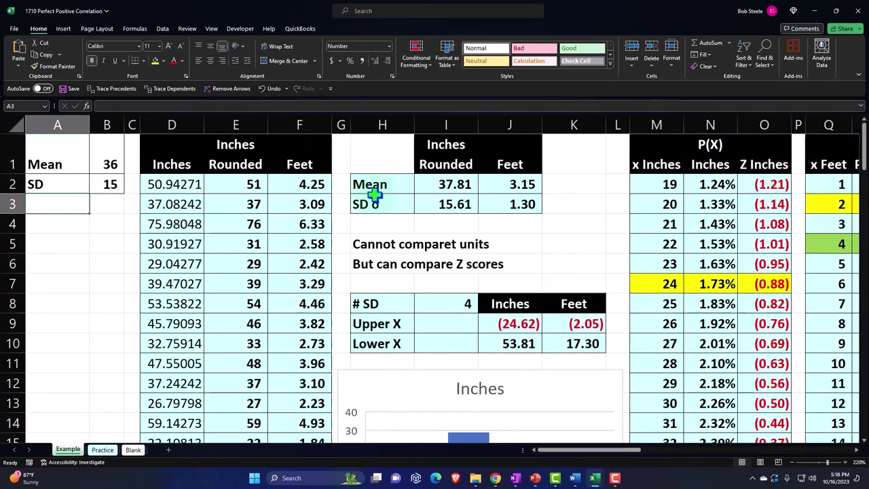
- Format every cell on the Blank sheet as bold Currency with no symbol, 0 decimal places and red parenthesised negative numbers
left_click(133, 449)
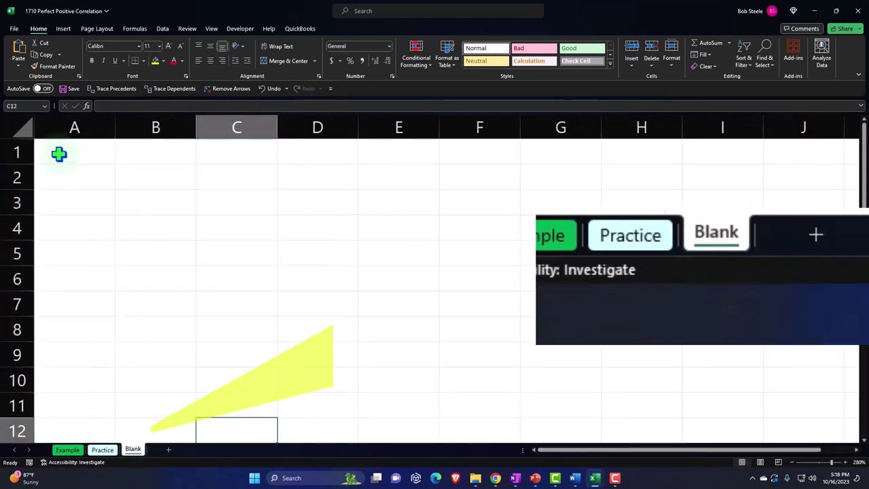
left_click(24, 128)
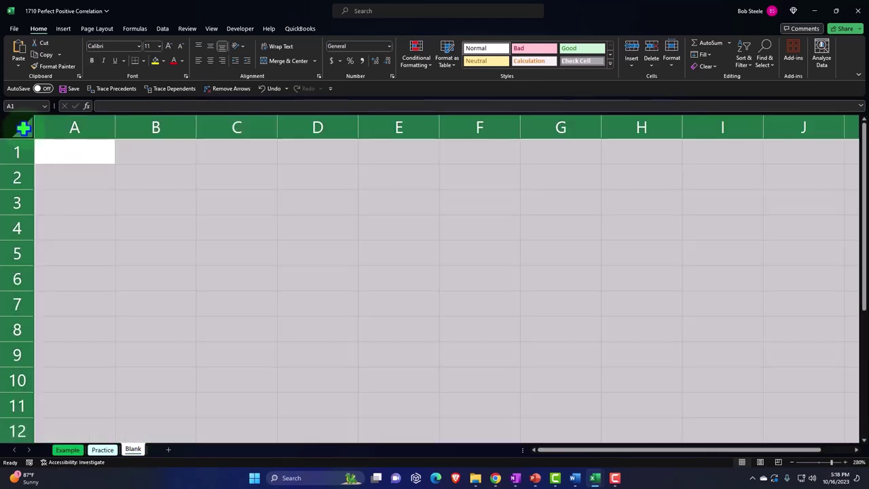
right_click(193, 189)
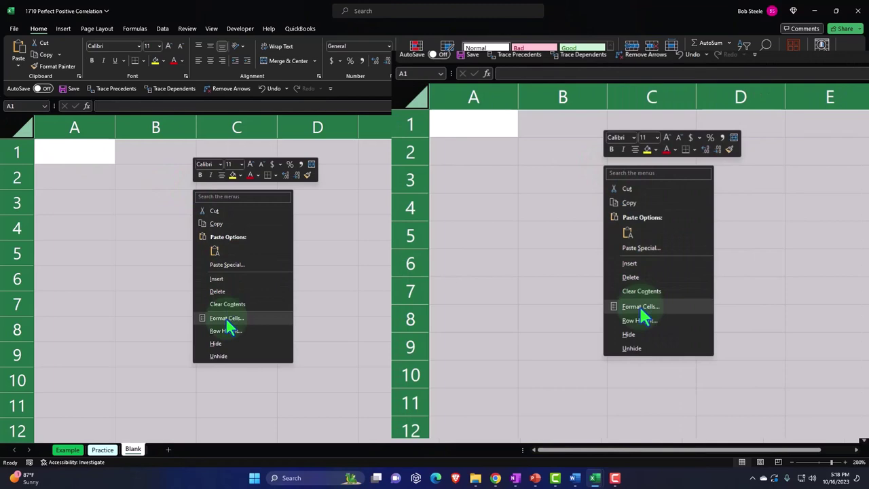
left_click(226, 318)
left_click_drag(207, 209, 334, 131)
left_click(267, 178)
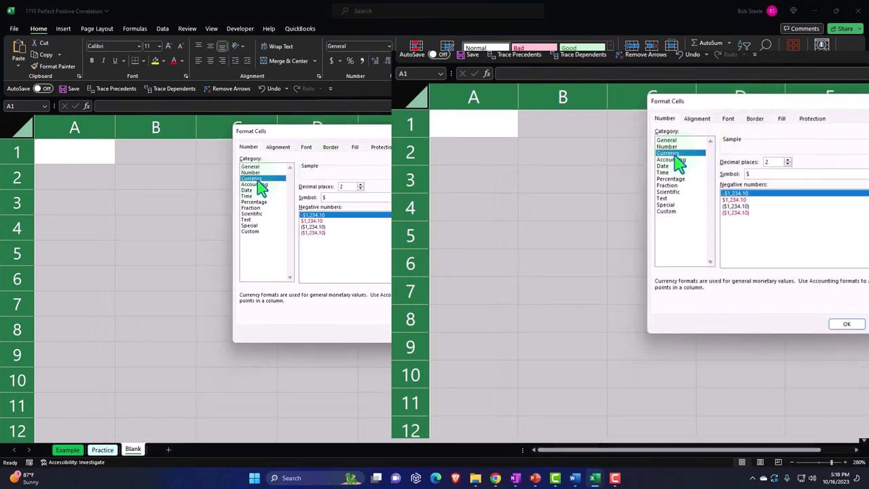
left_click(314, 233)
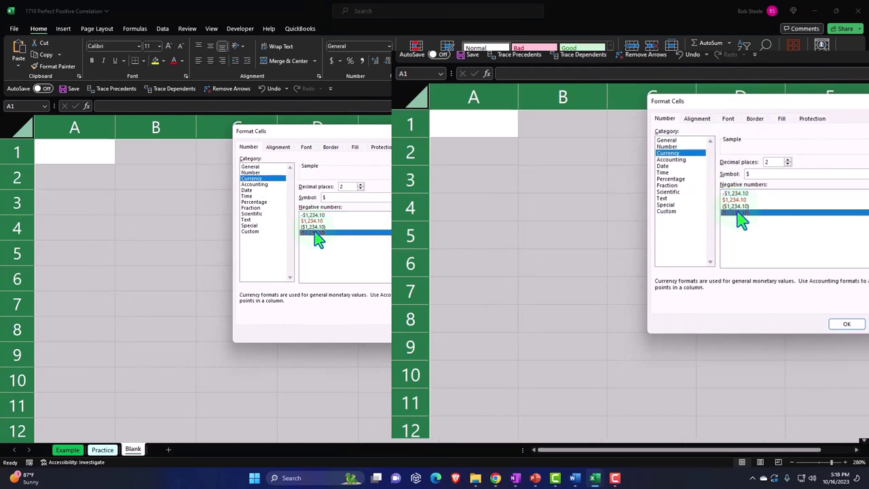
left_click(351, 197)
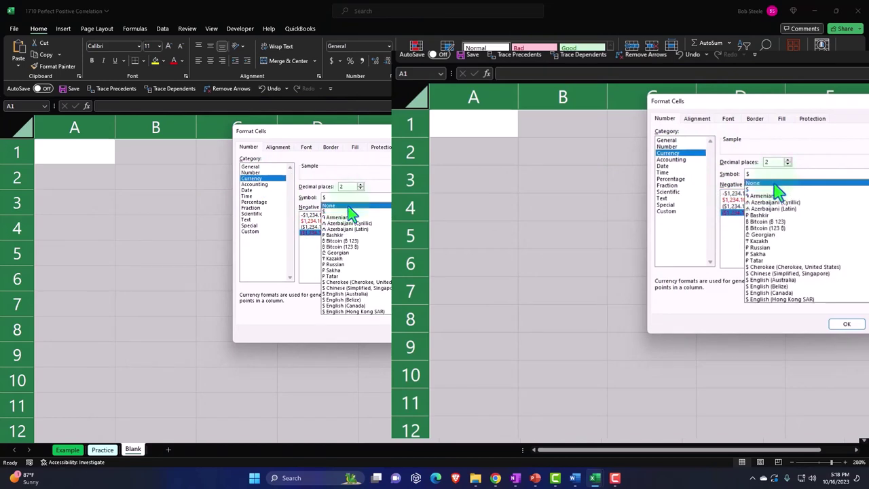
left_click(349, 206)
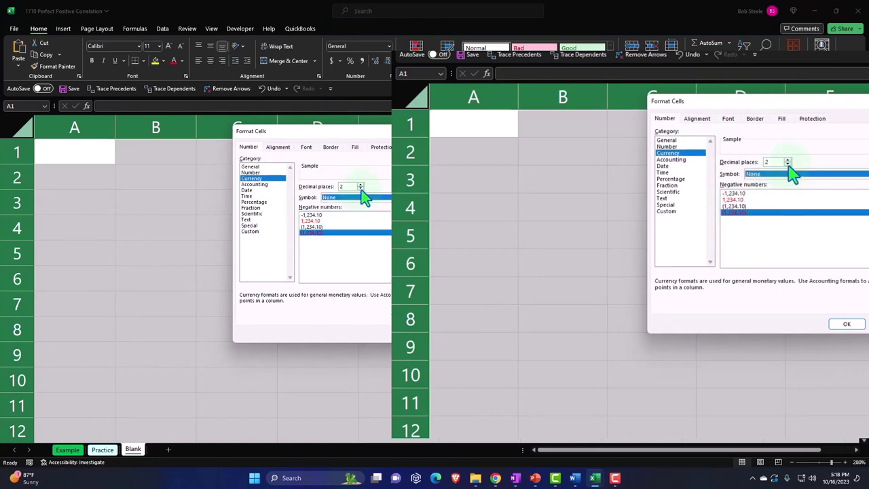
left_click(361, 189)
left_click(361, 188)
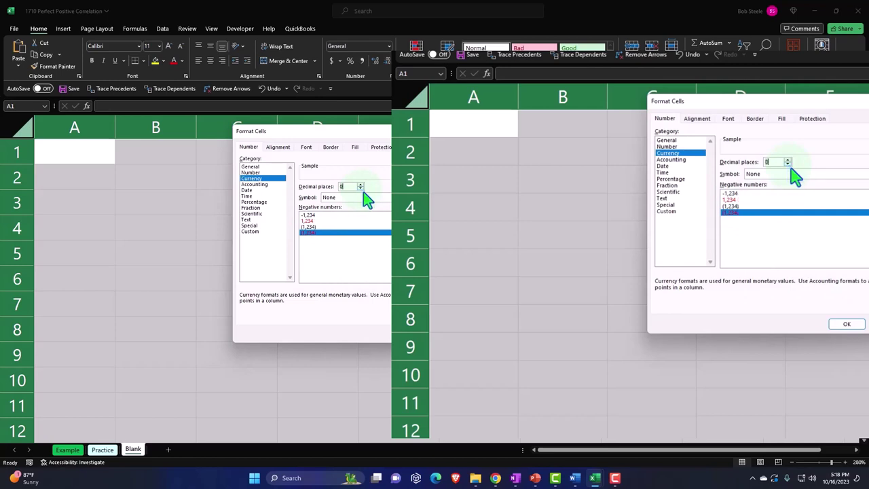
left_click(848, 325)
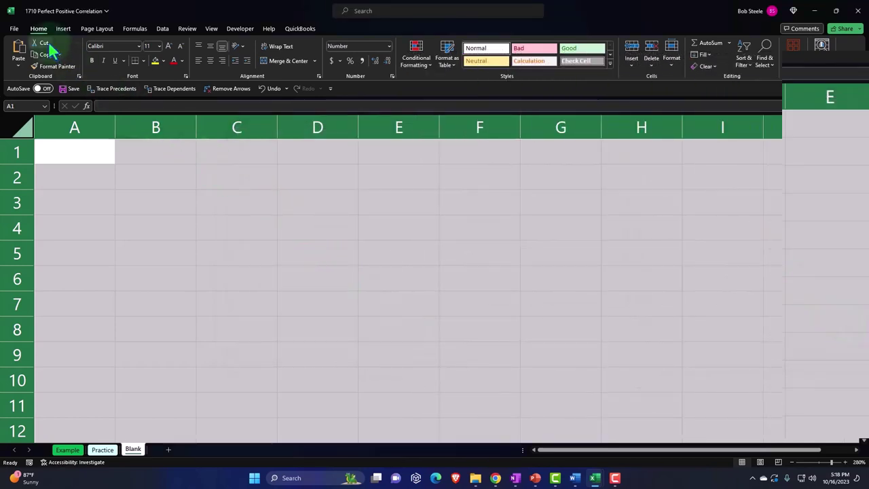
left_click(95, 64)
left_click(149, 264)
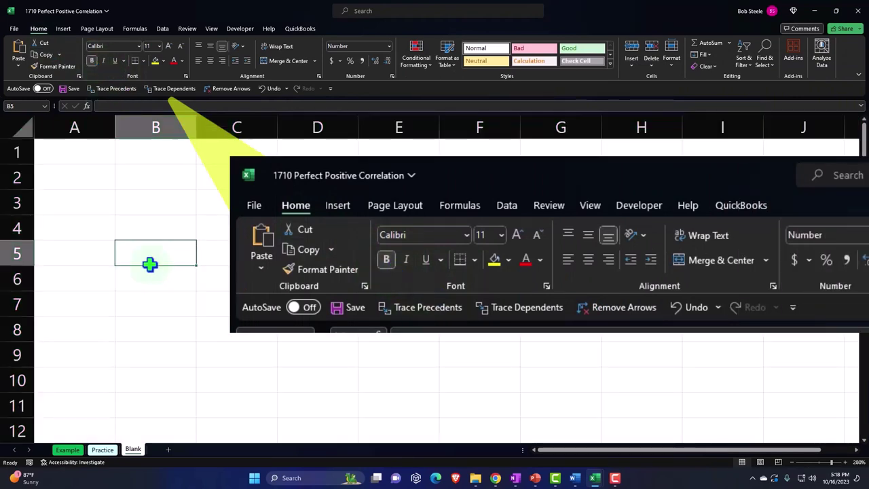
- Enter the label "Mean" in cell A1 and move on to B1
left_click(93, 151)
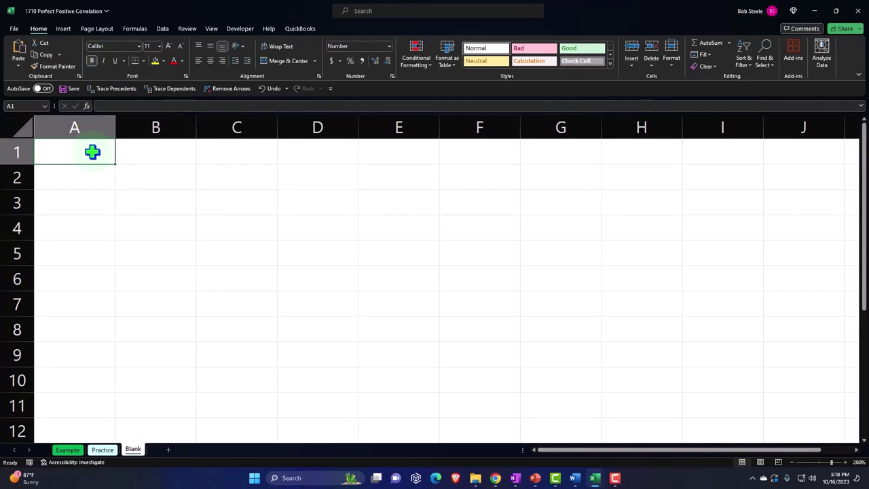
type("M")
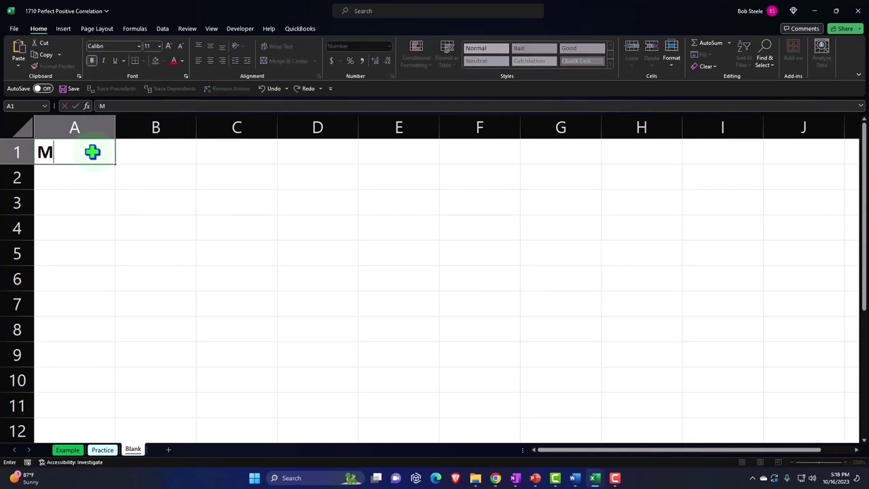
type("ean")
key("Tab")
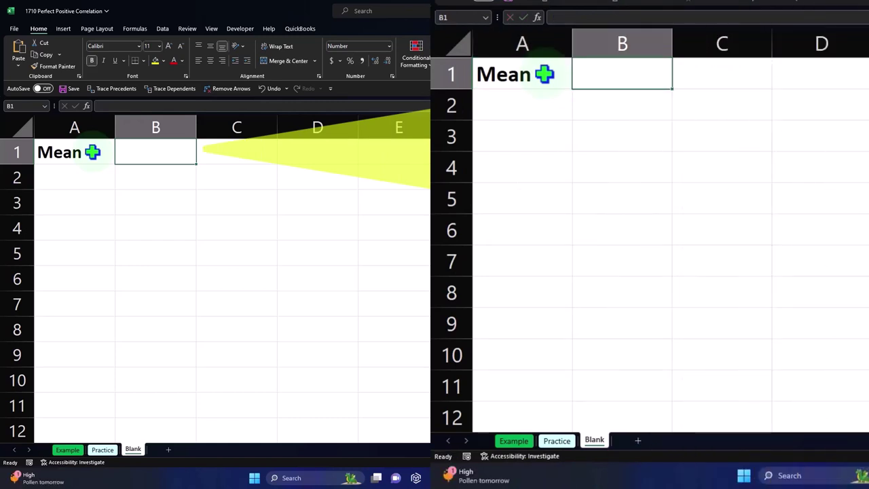
- Enter 36 in B1 as the mean, then the label "SD" in A2 with the value 15 in B2
type("36")
key("Return")
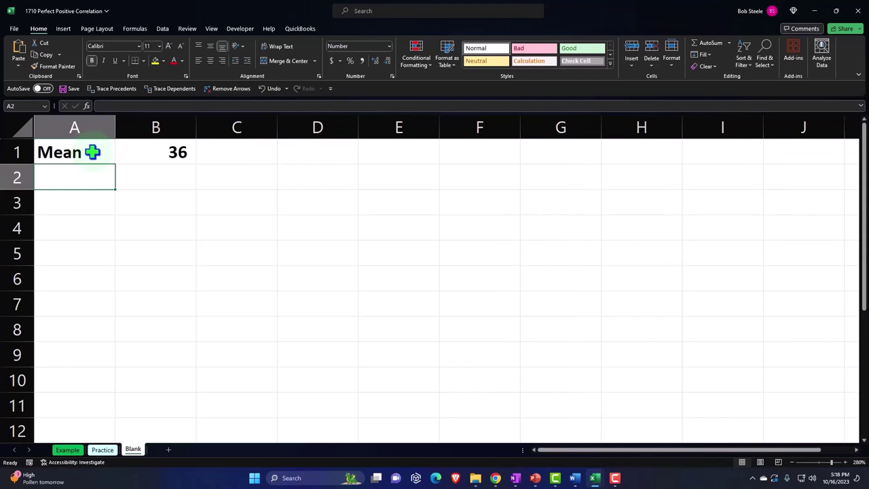
type("Sd")
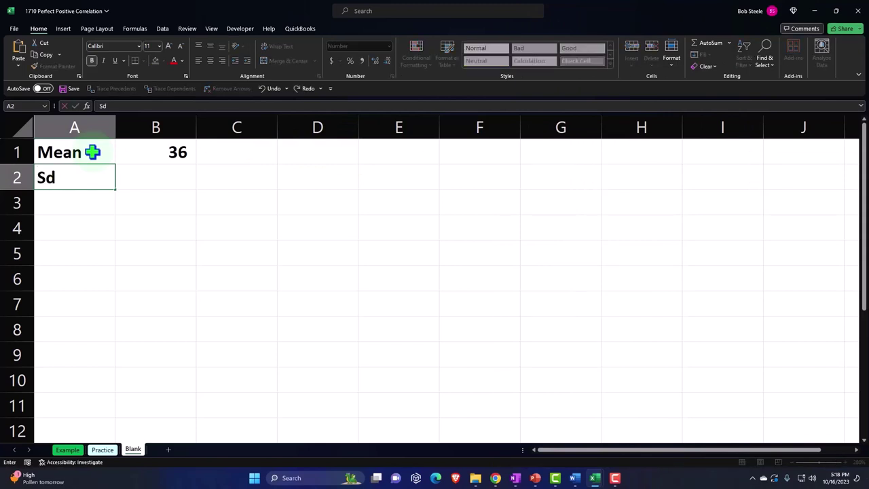
key("BackSpace")
type("D")
key("Tab")
type("15")
key("Return")
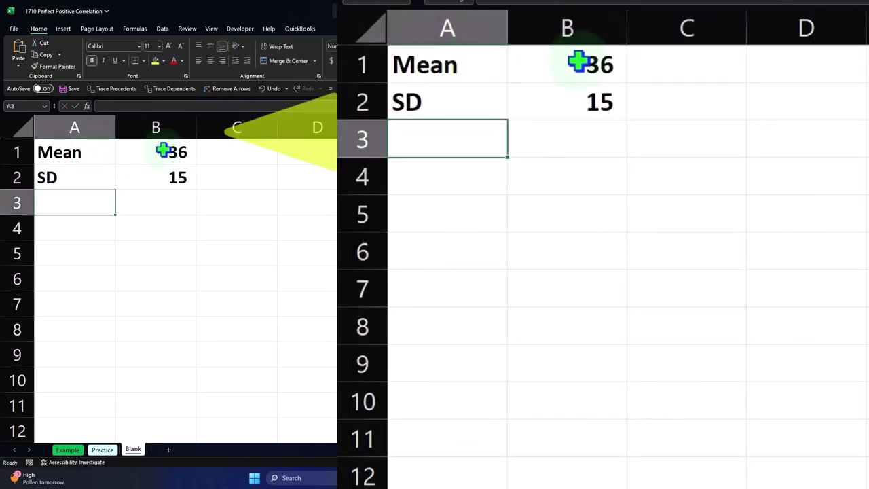
- Narrow columns B and C and enter the header "Inches" in cell D1
left_click_drag(197, 128, 154, 129)
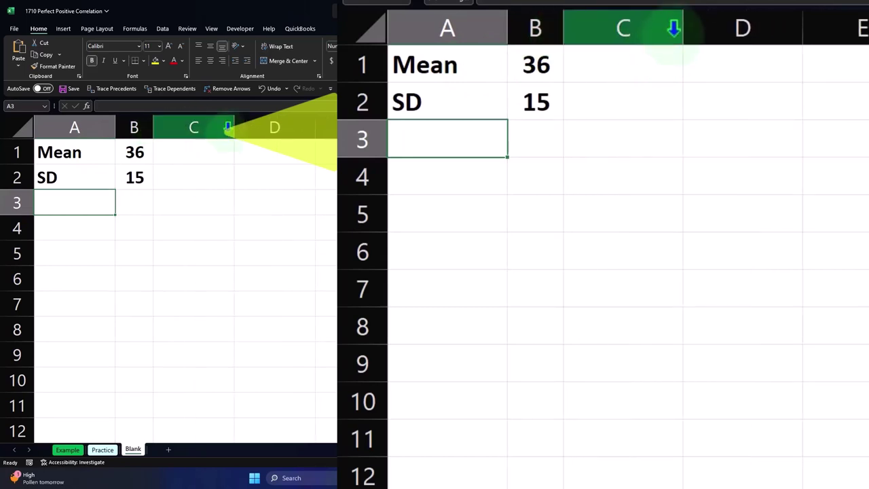
left_click_drag(234, 126, 172, 124)
left_click(215, 149)
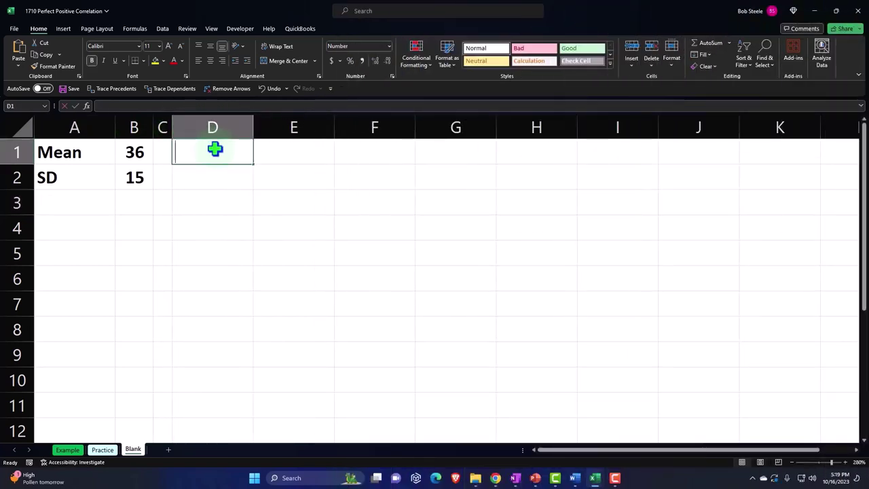
type("Inches")
key("Return")
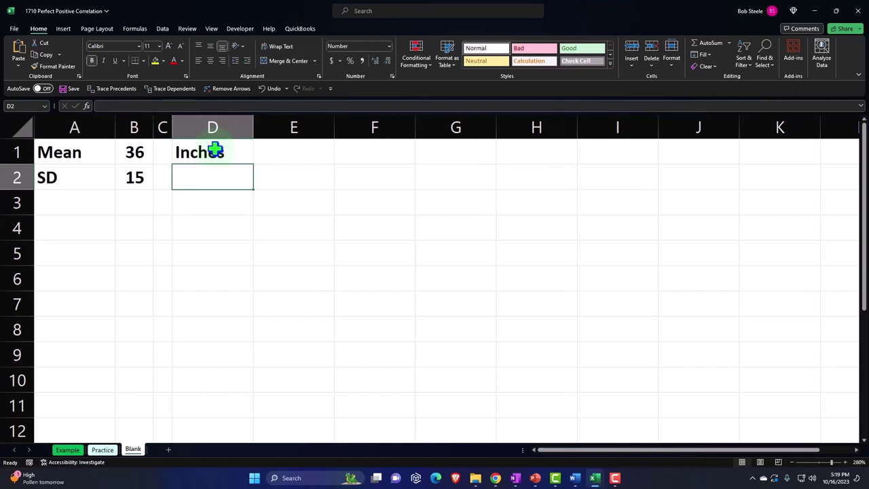
- Format the "Inches" header in D1 with black fill, white font and centred alignment, and select D2 below it
left_click(214, 149)
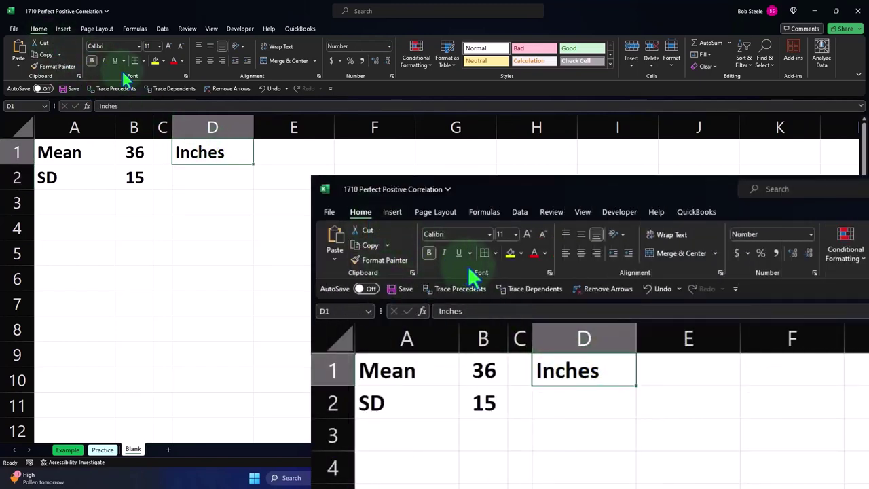
left_click(161, 60)
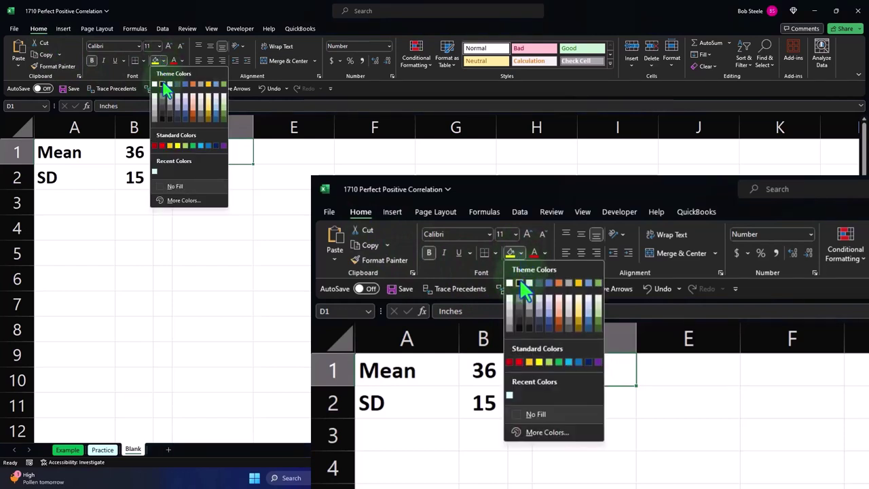
left_click(162, 83)
left_click(182, 60)
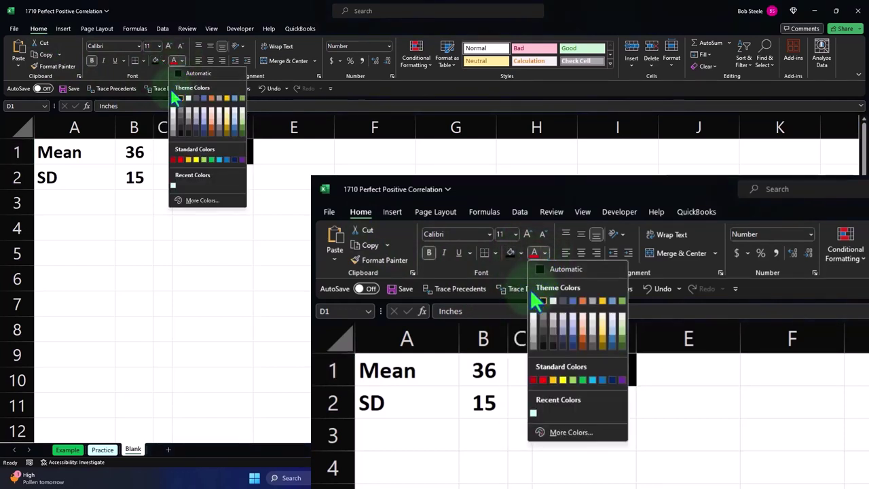
left_click(173, 91)
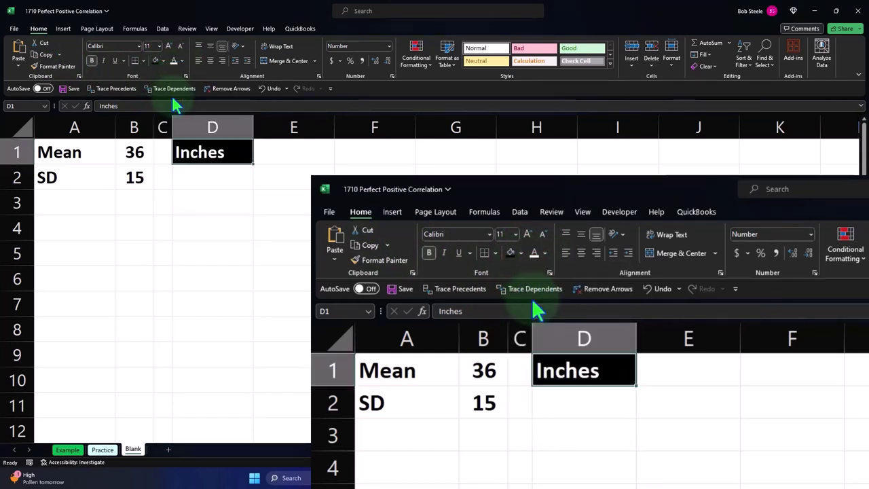
left_click(210, 60)
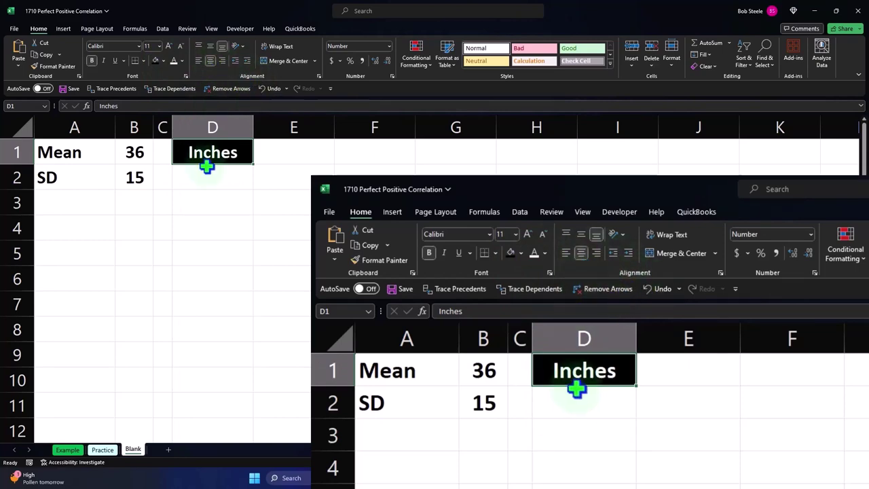
left_click(207, 174)
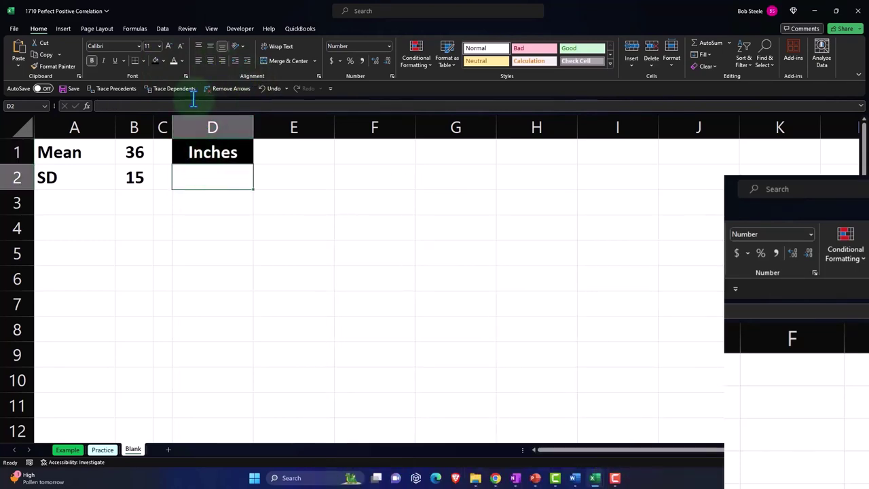
- Check in the Excel add-ins settings whether the Analysis ToolPak is enabled, and close the add-ins list without changes
left_click(163, 30)
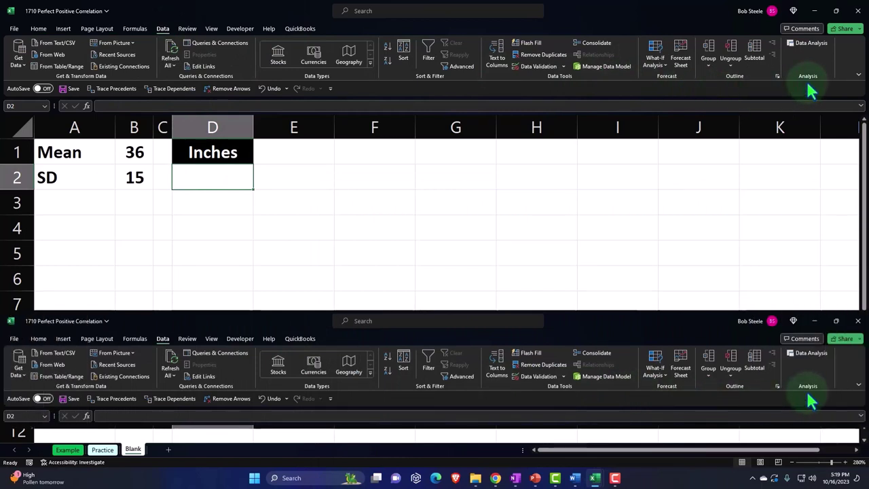
left_click(13, 28)
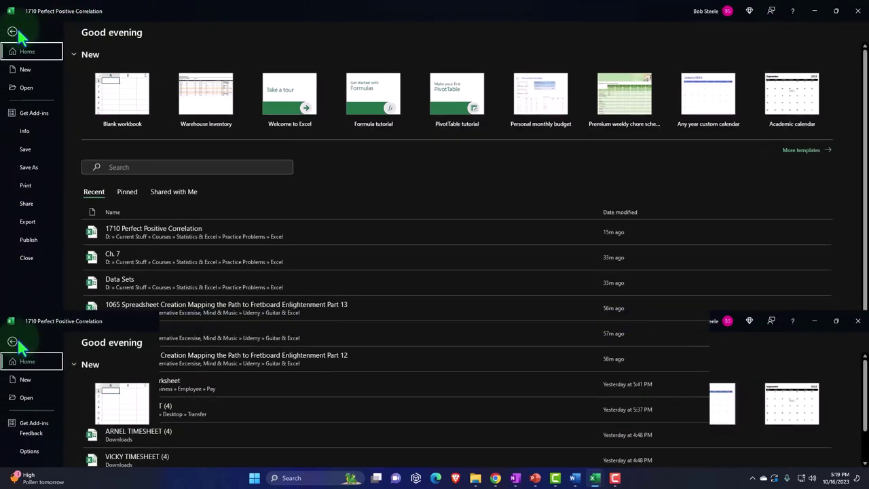
left_click(30, 451)
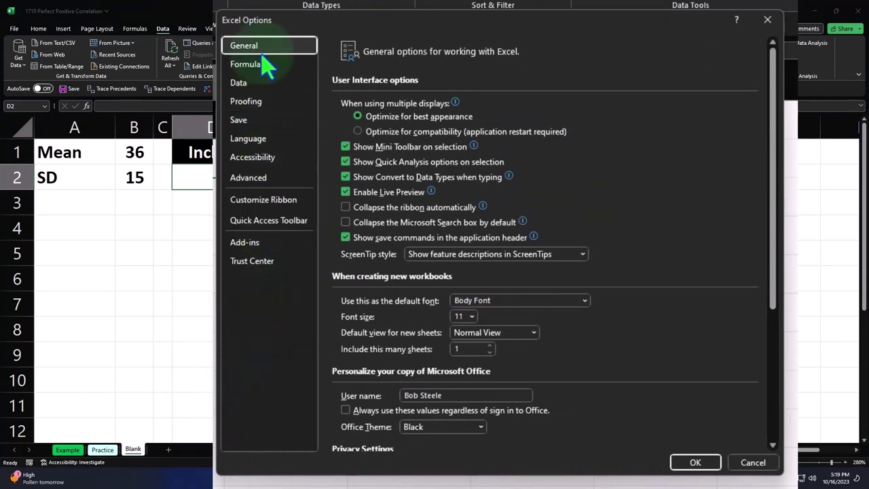
left_click(248, 242)
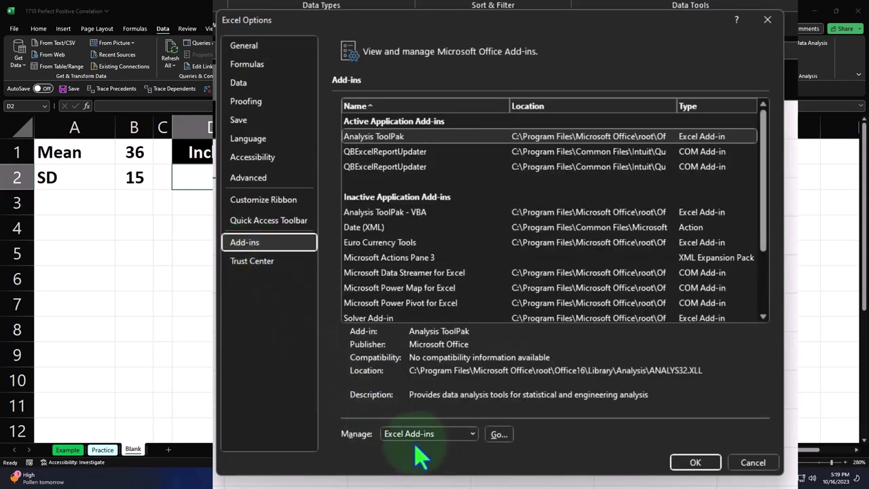
left_click(499, 435)
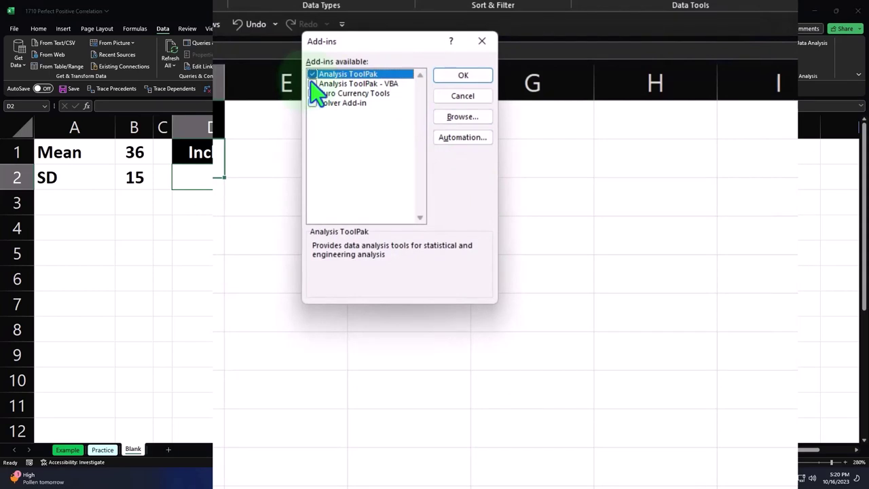
left_click(481, 41)
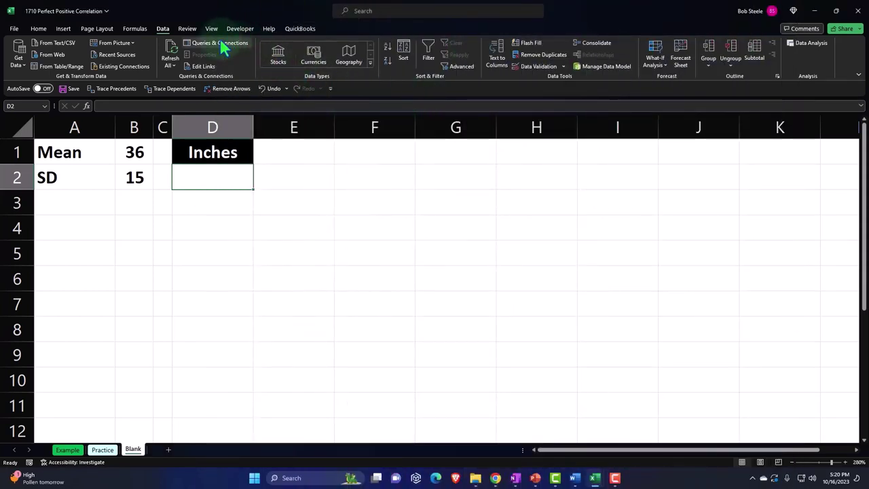
- Open the Random Number Generation tool from the Data Analysis tools
left_click(809, 55)
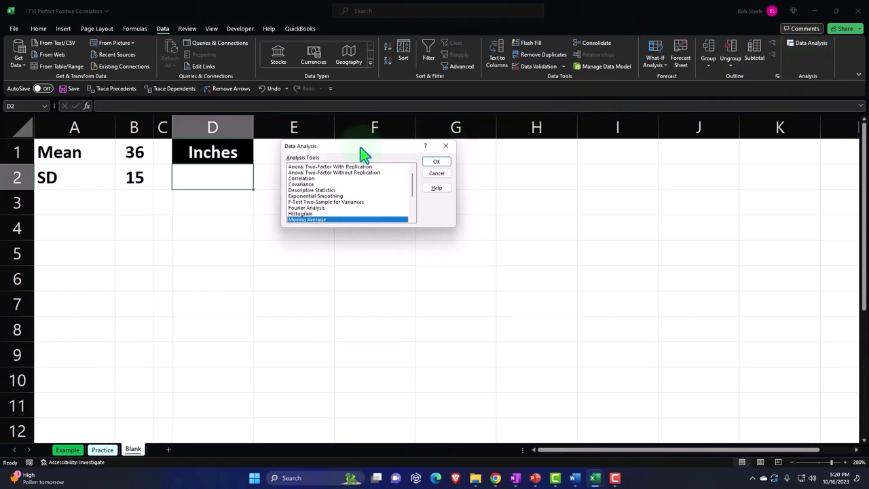
left_click_drag(363, 155, 439, 150)
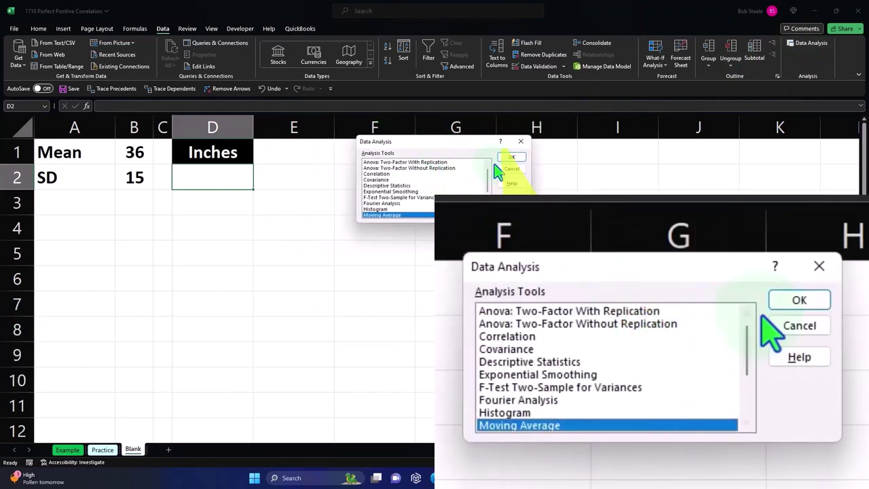
left_click(487, 215)
left_click(487, 215)
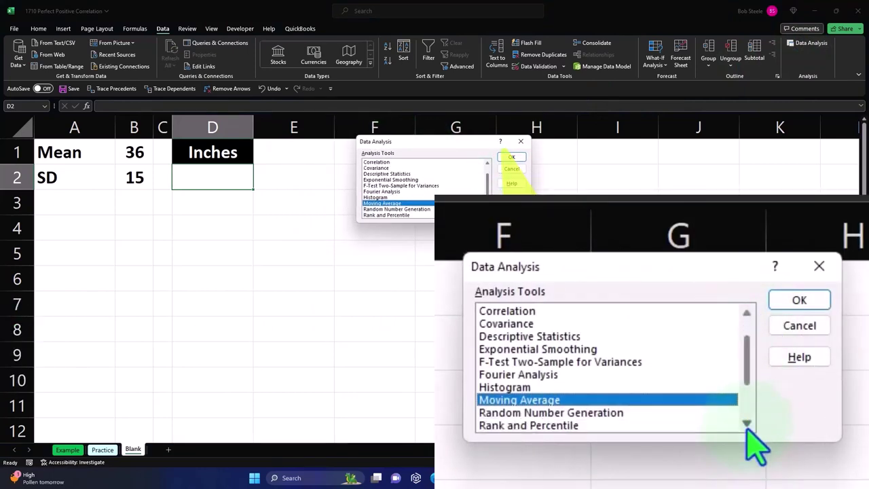
left_click(487, 214)
left_click(435, 205)
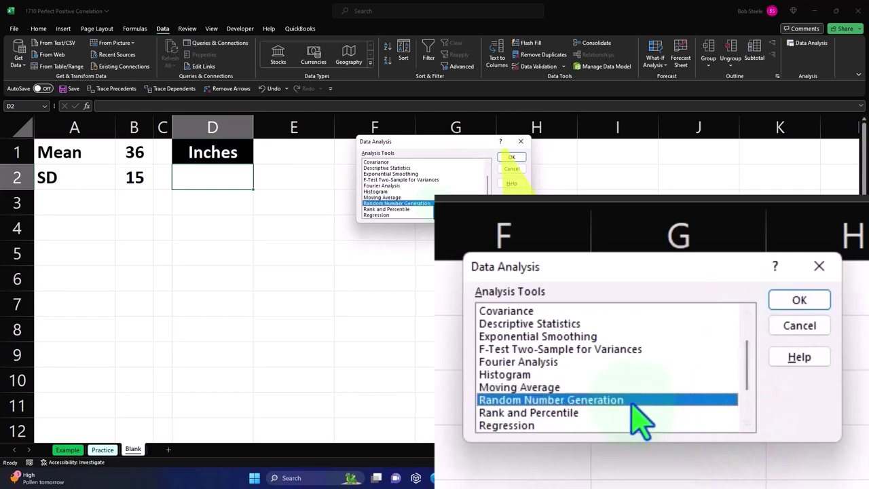
left_click(512, 157)
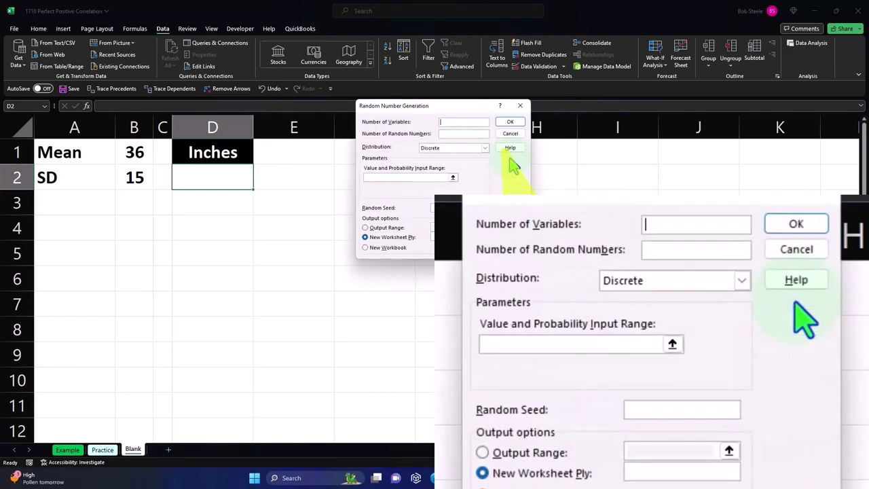
- Set the random number generation to 1 variable, 310 random numbers and a Normal distribution
left_click(463, 123)
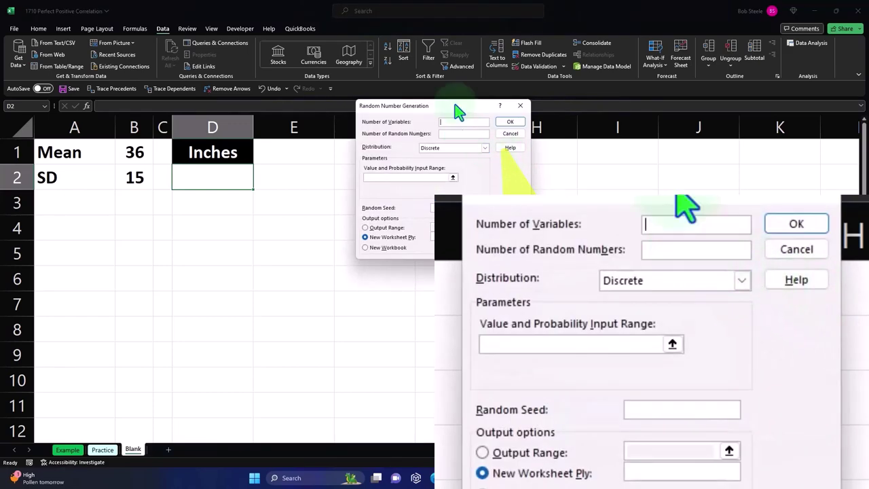
type("1")
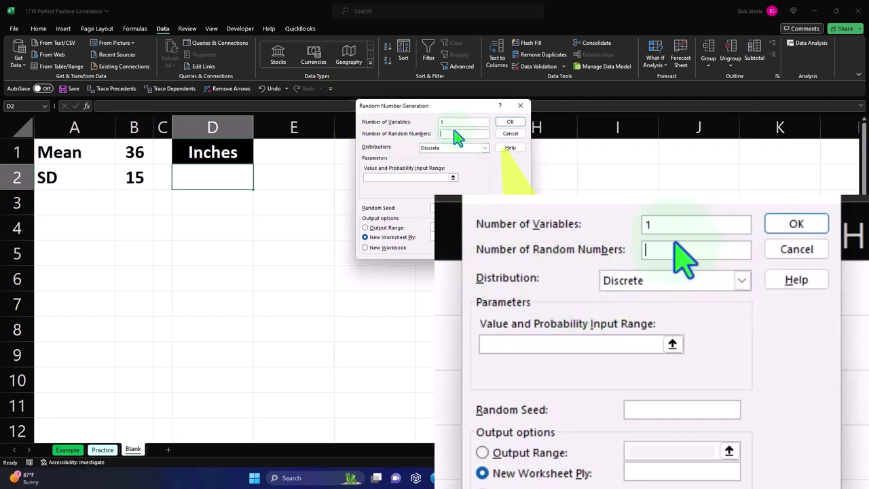
type("310")
key("Tab")
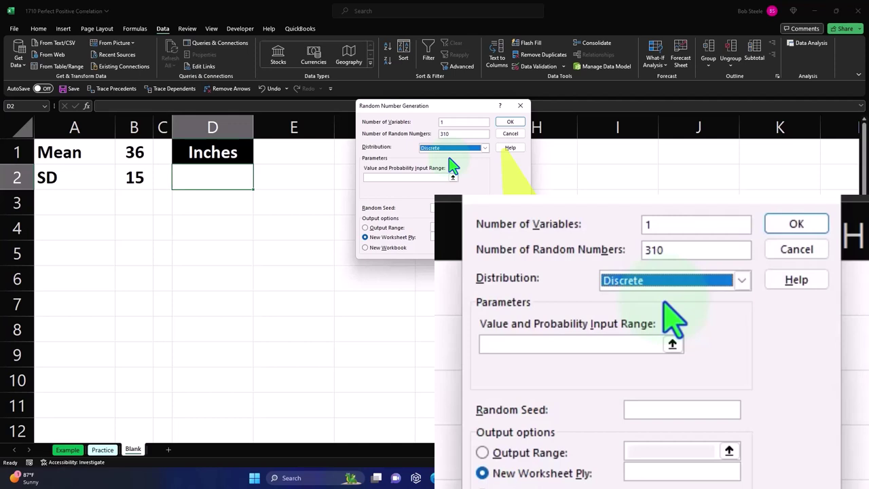
left_click(485, 148)
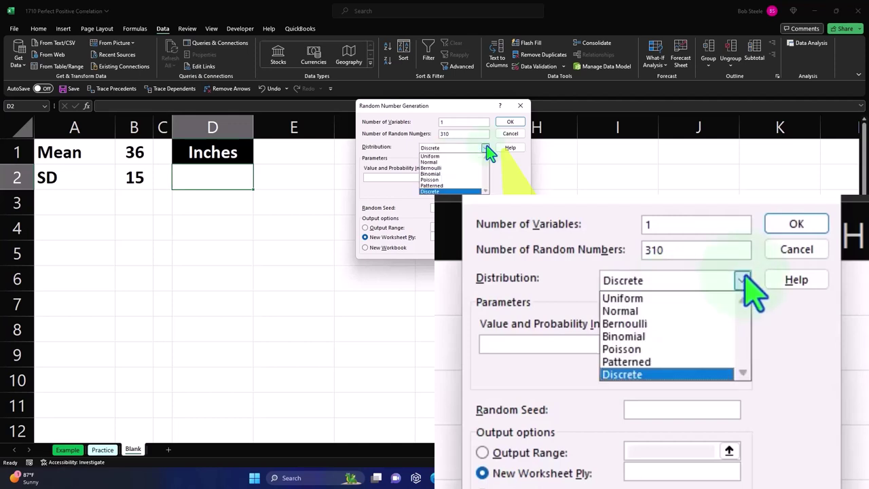
left_click(487, 191)
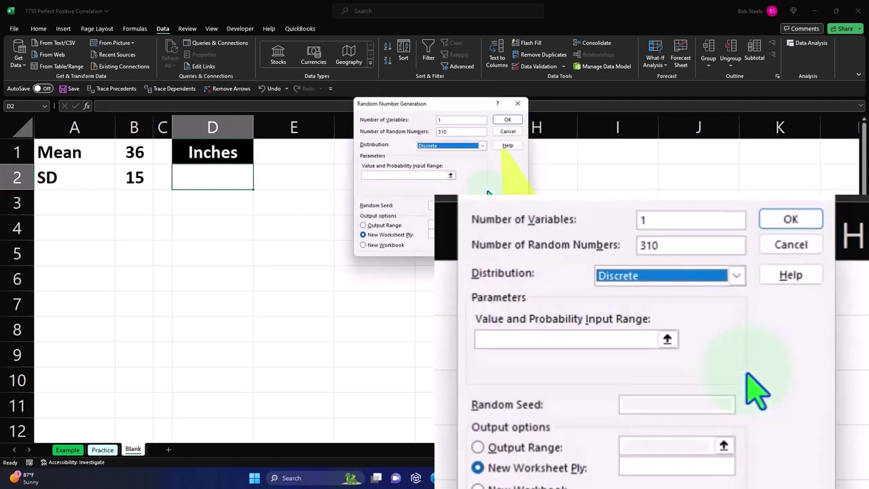
left_click(482, 146)
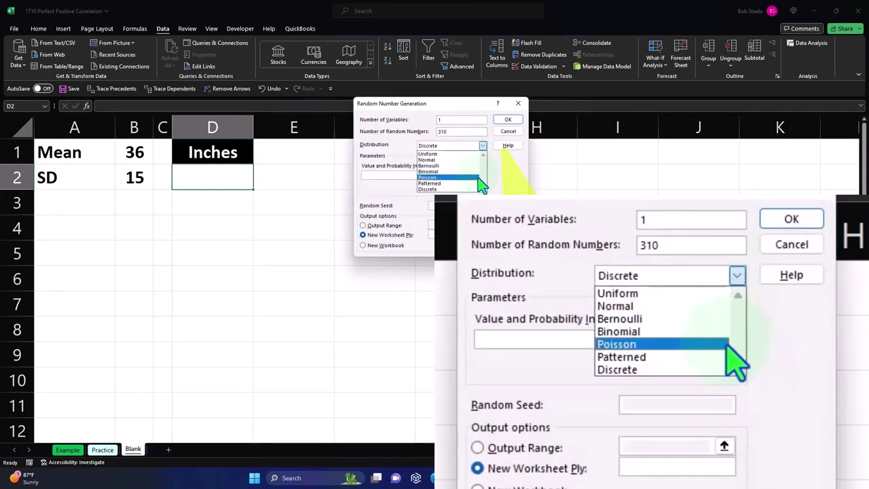
left_click(475, 159)
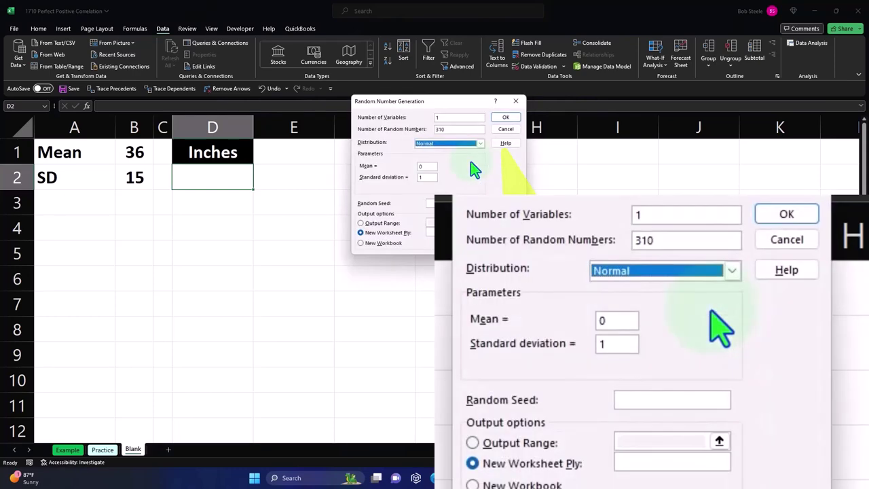
- Set the distribution's mean to 36 and its standard deviation to 15
left_click(425, 167)
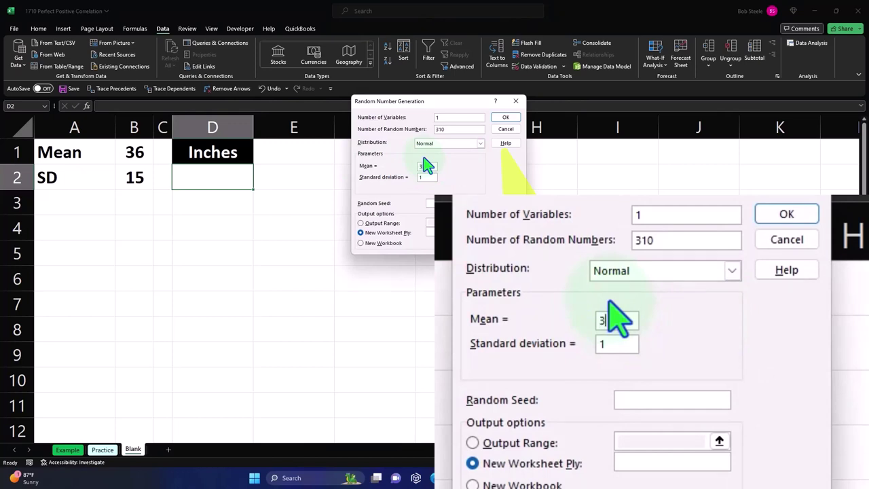
type("36")
left_click(425, 178)
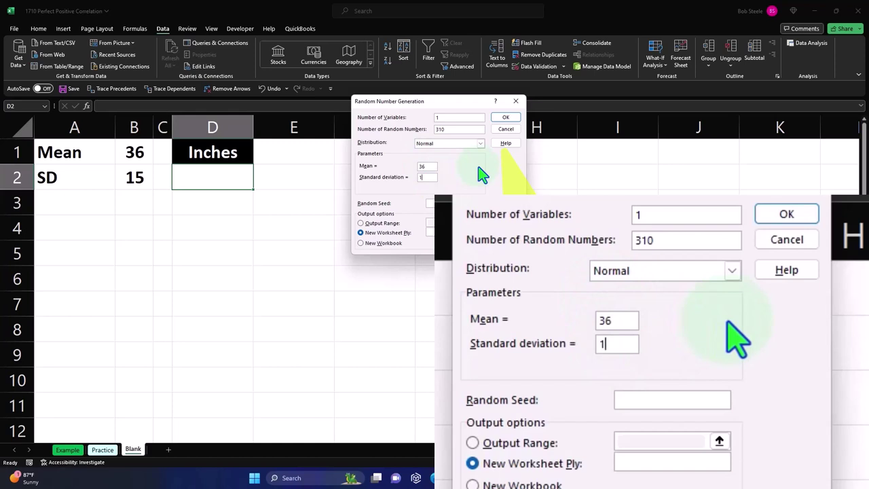
type("5")
key("Tab")
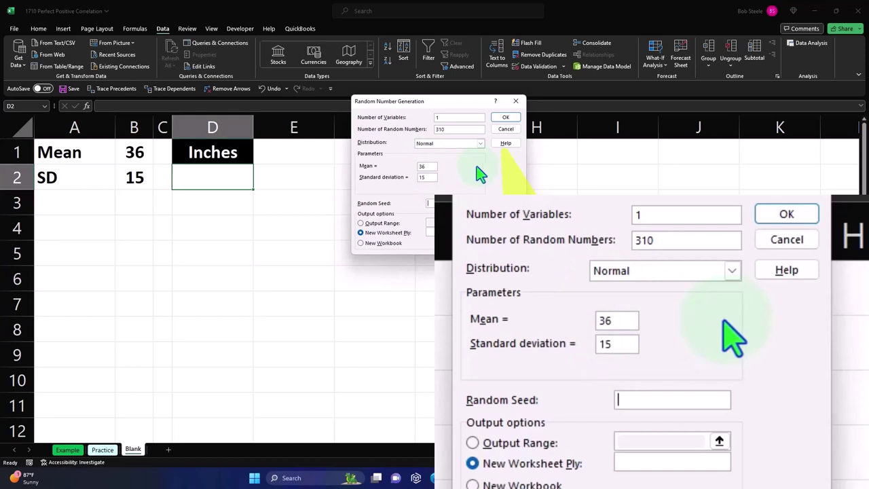
- Direct the random numbers to an output range starting at cell D2 and generate them
left_click(360, 224)
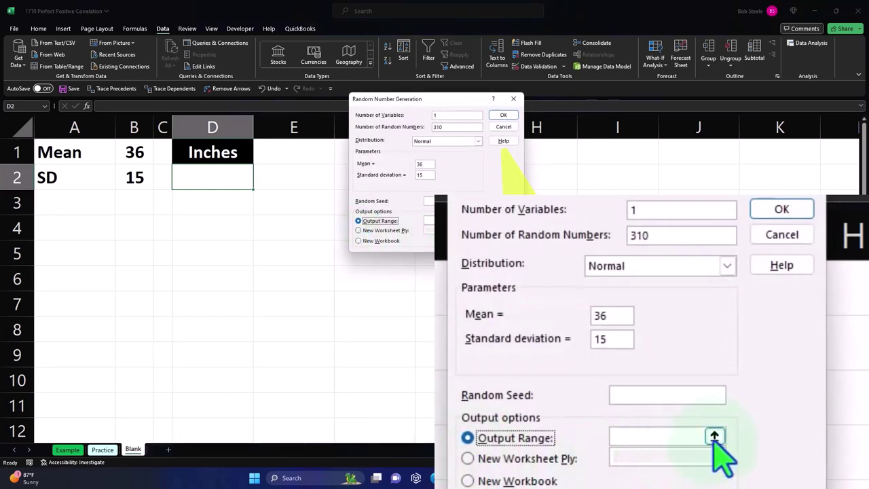
left_click(472, 221)
left_click(229, 180)
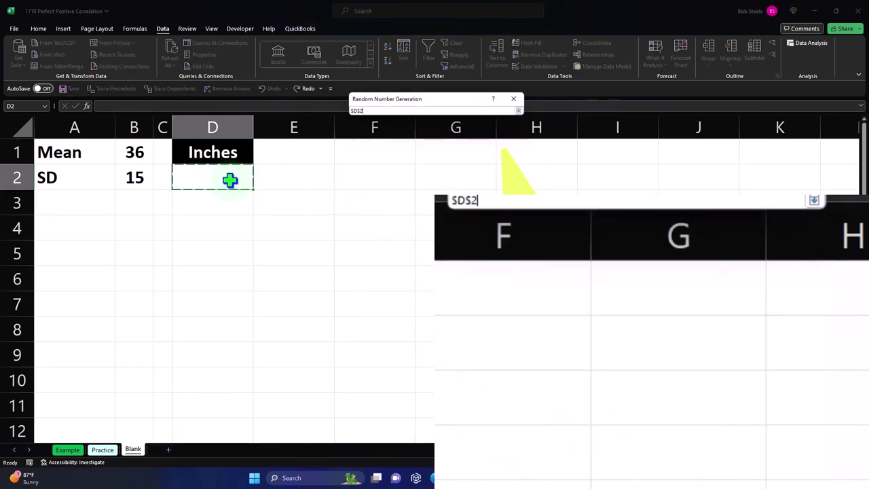
left_click(518, 111)
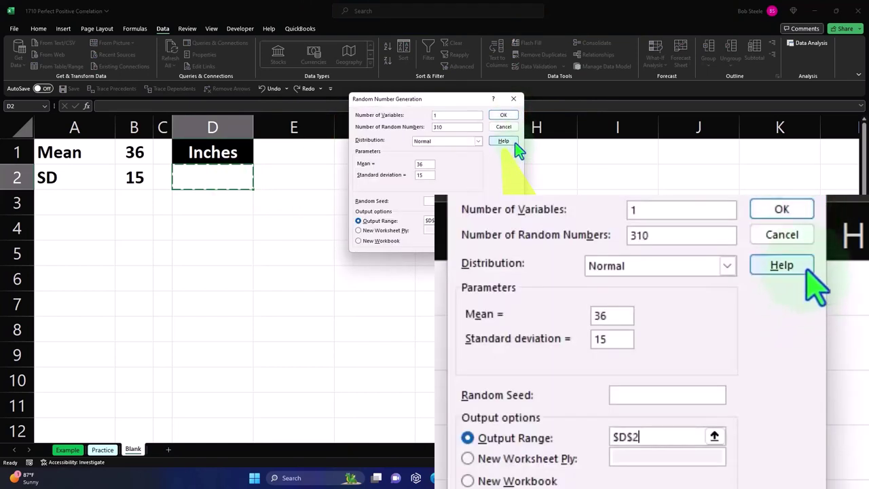
left_click(508, 116)
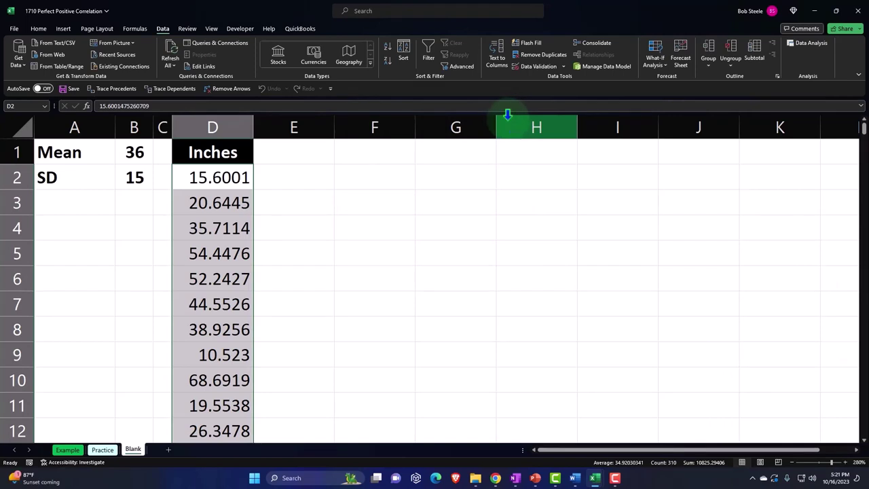
- Enter the header "Inches Rounded" in cell E1
left_click(308, 153)
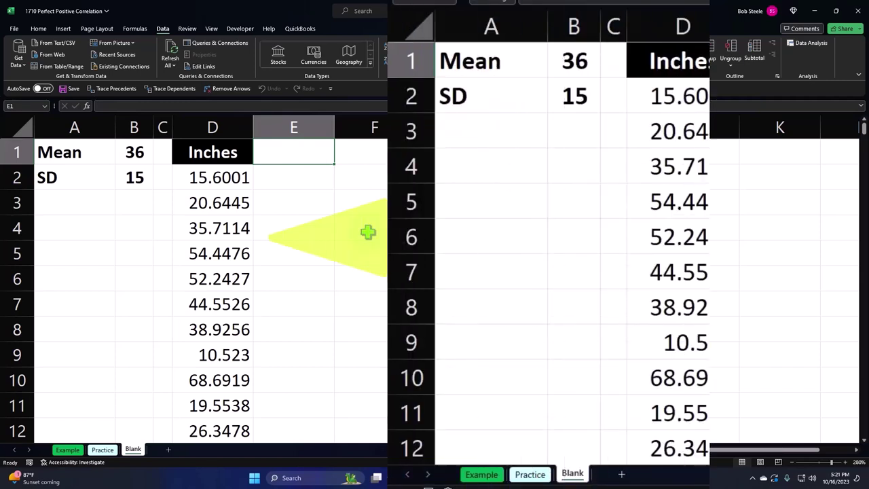
type("IN")
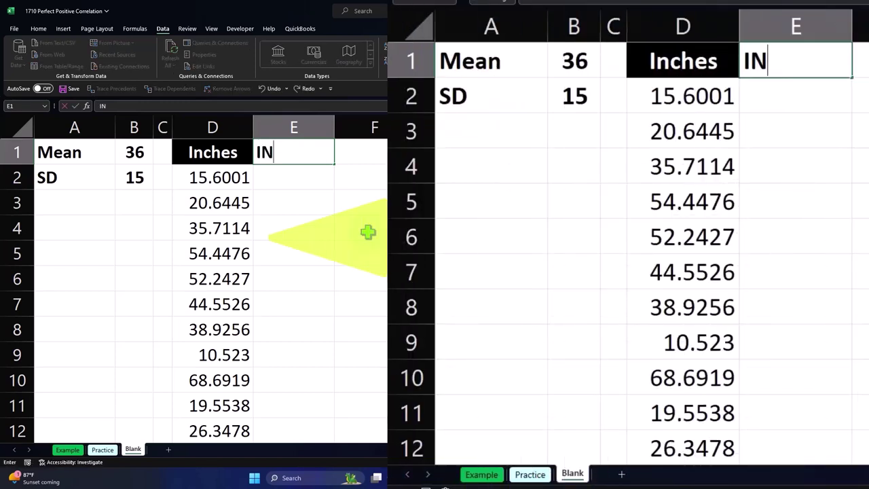
key("BackSpace")
type("nches ")
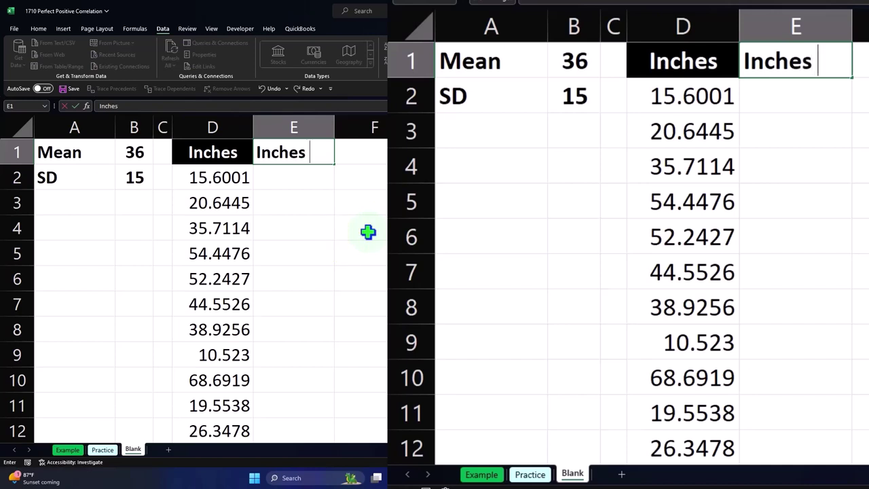
type("Rounded")
key("Return")
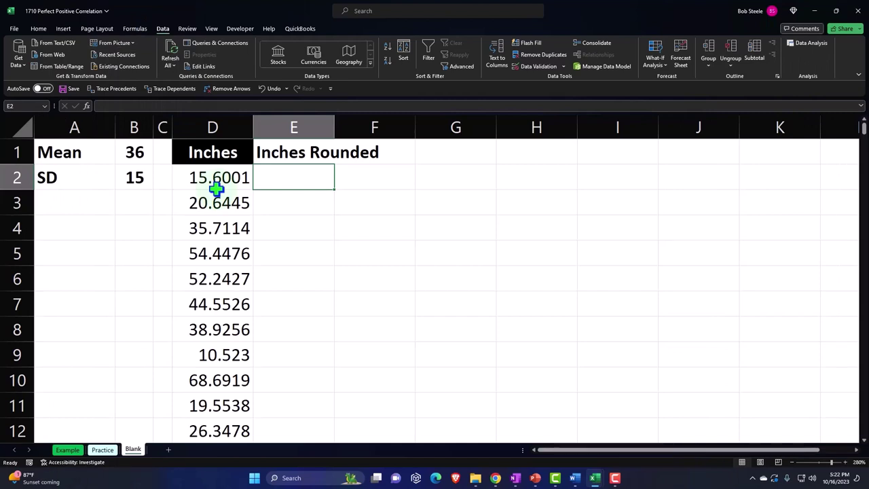
- Format the Inches Rounded header with a black fill, white font, wrapped text and centered alignment
left_click(301, 150)
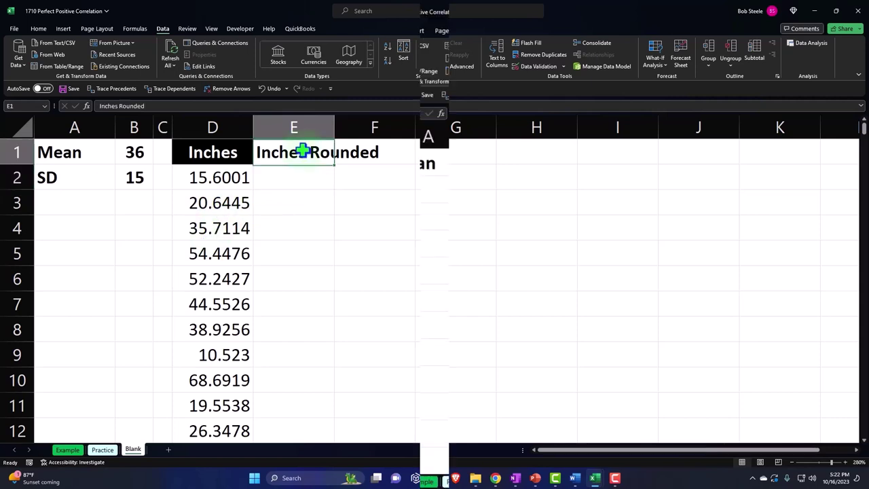
left_click(38, 29)
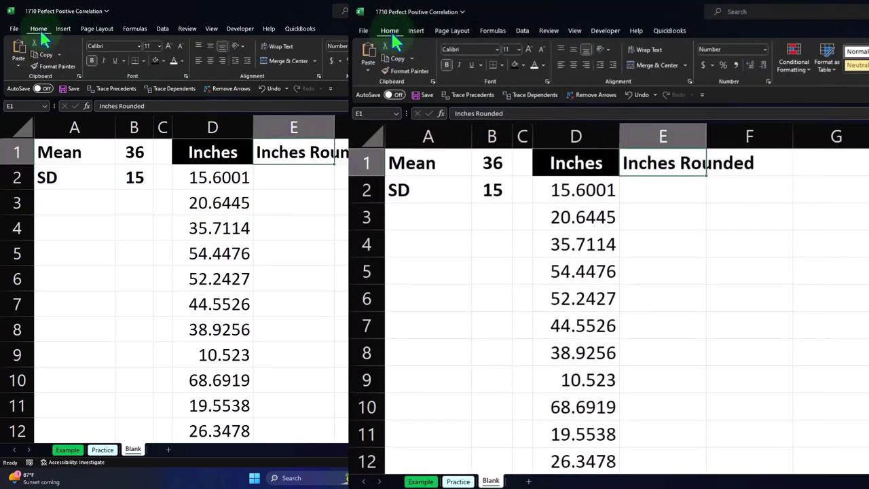
left_click(155, 60)
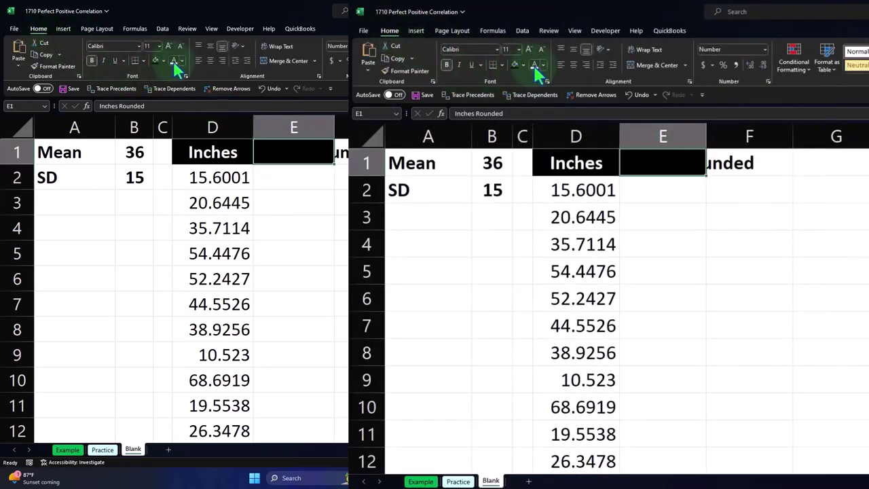
left_click(280, 49)
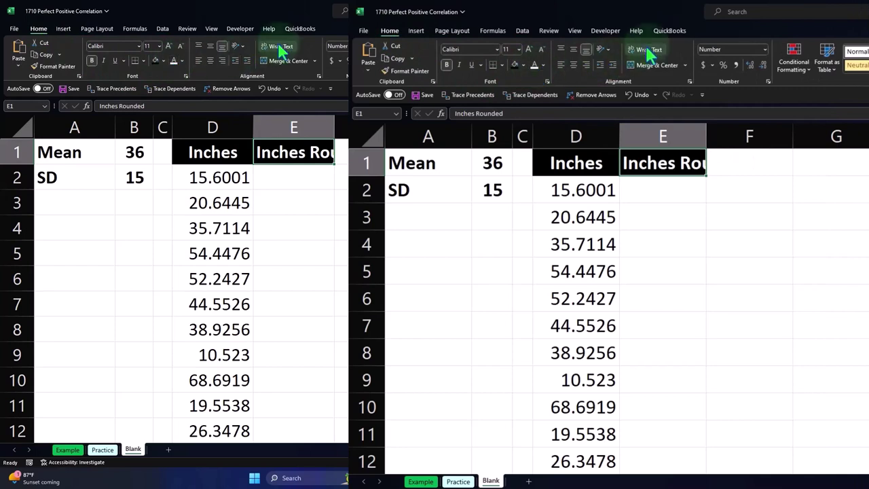
left_click(211, 61)
- Enter the formula =ROUND(D2,2) in cell E2 to round the first inches value to two decimals
left_click(306, 208)
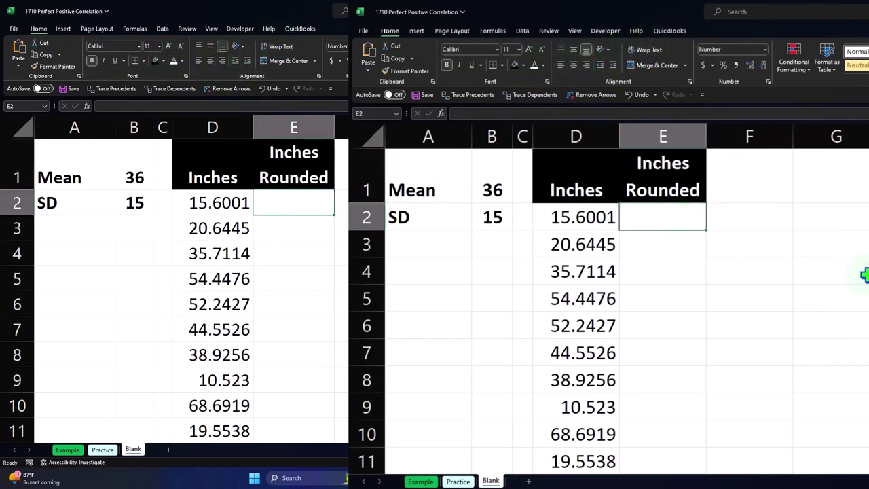
type("=")
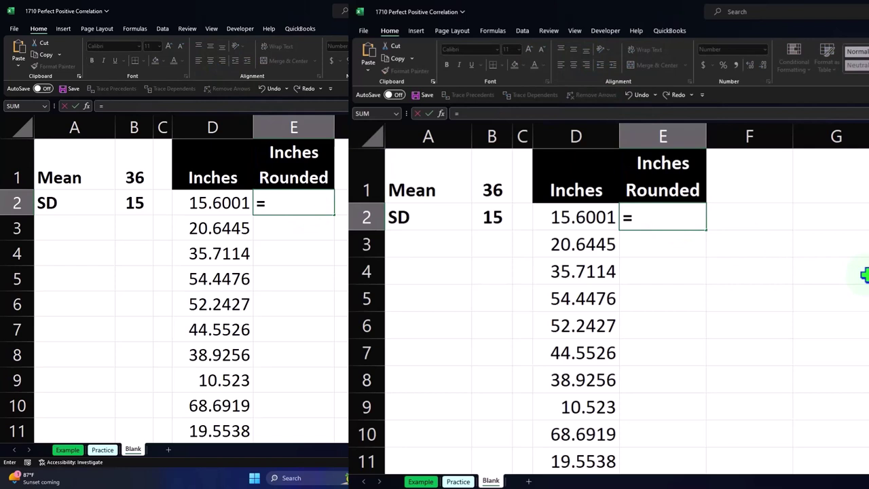
type("roun")
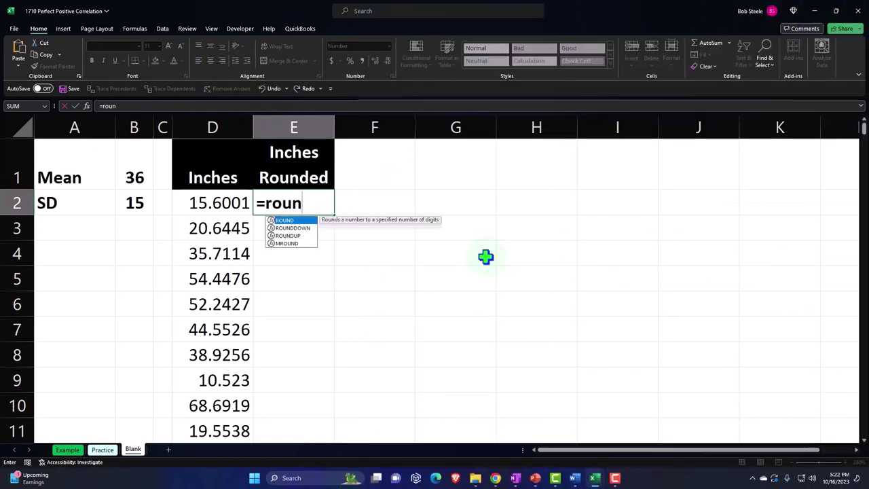
key("Tab")
key("Left")
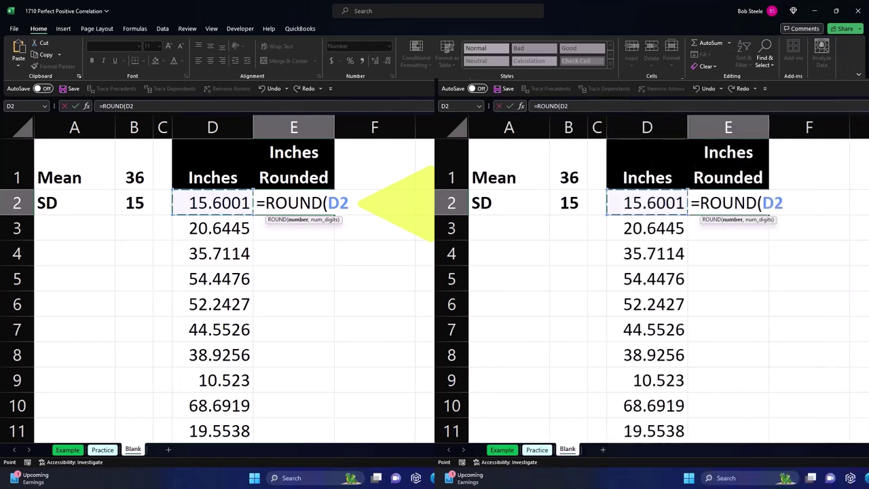
type(",2")
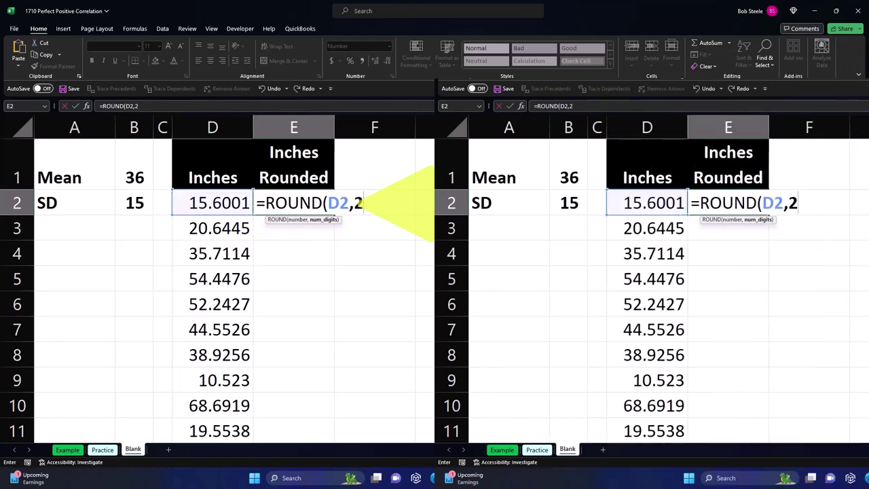
type(")")
key("Return")
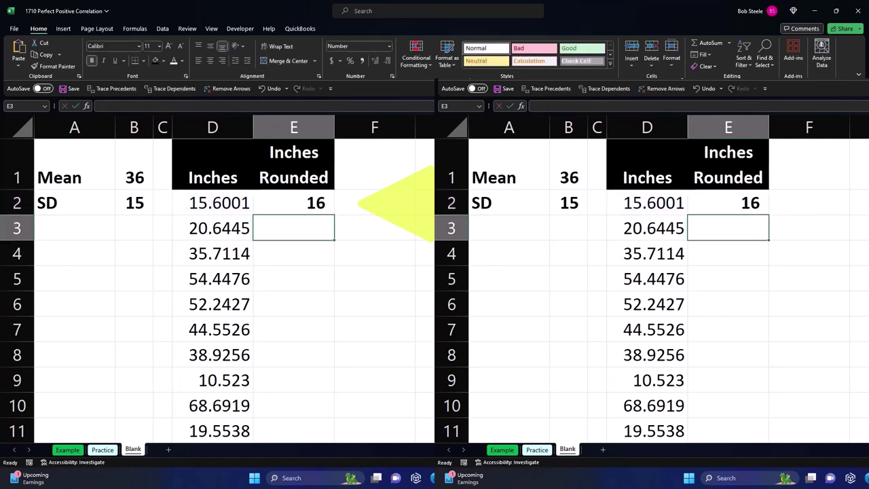
- Fill the ROUND formula from E2 down the Inches Rounded column alongside all the inches data
key("Up")
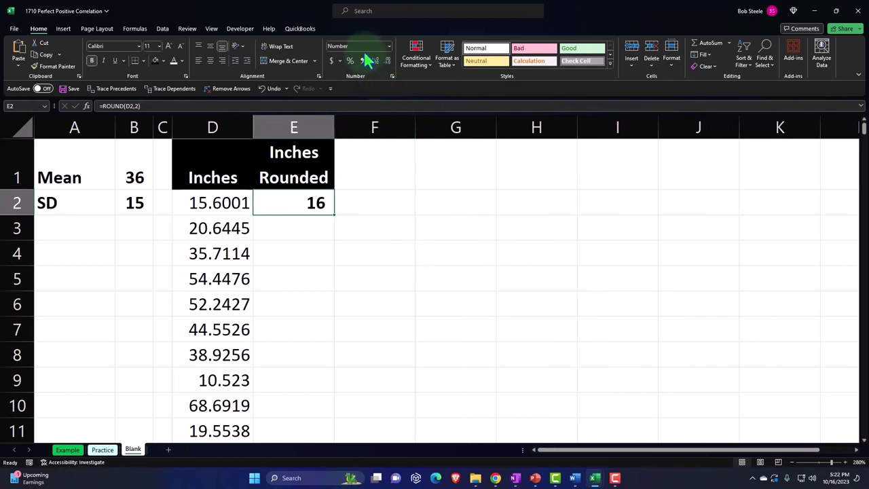
left_click(225, 198)
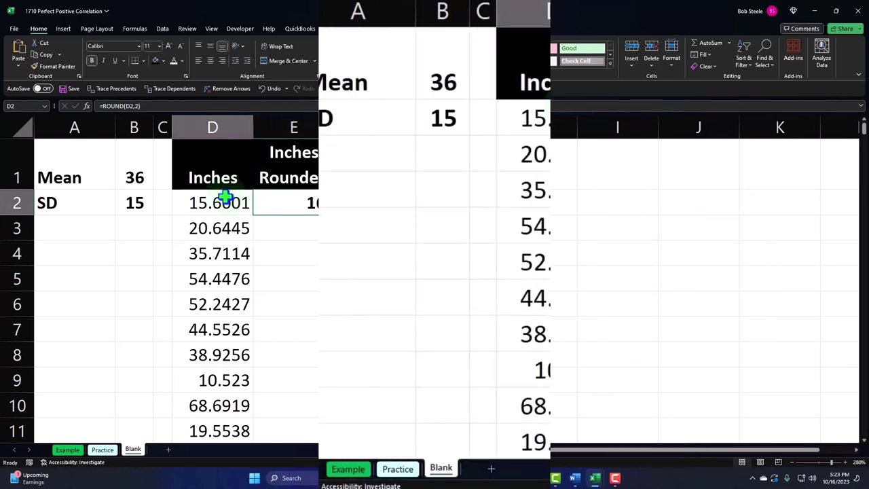
left_click(280, 202)
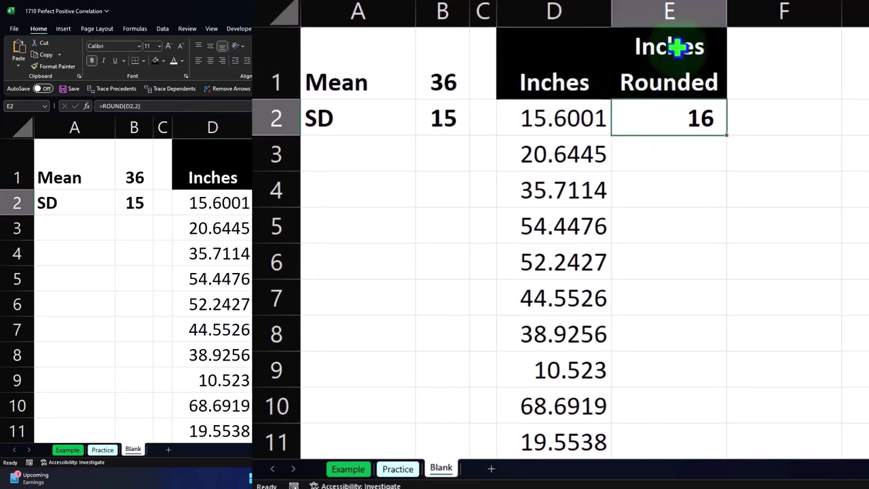
double_click(729, 139)
- Examine the rounded inches down to the end of the data, looking for negative values, and return to the first rows
scroll(745, 201, "down", 16)
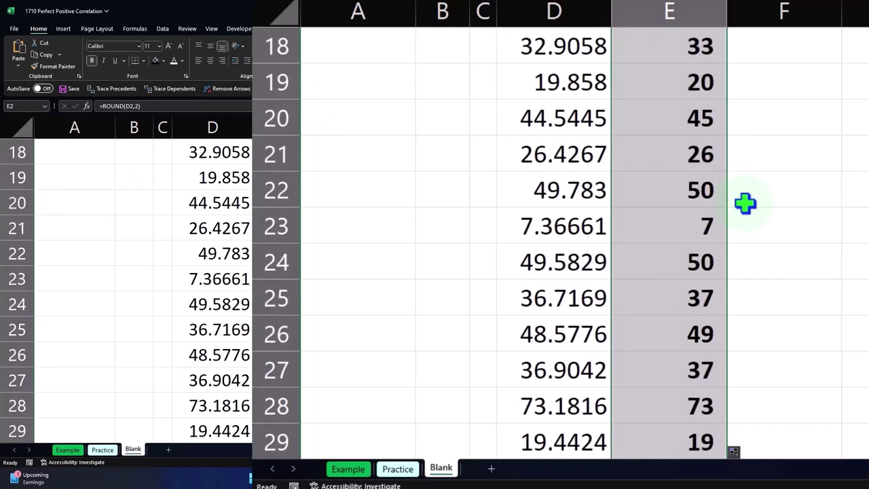
scroll(744, 204, "down", 20)
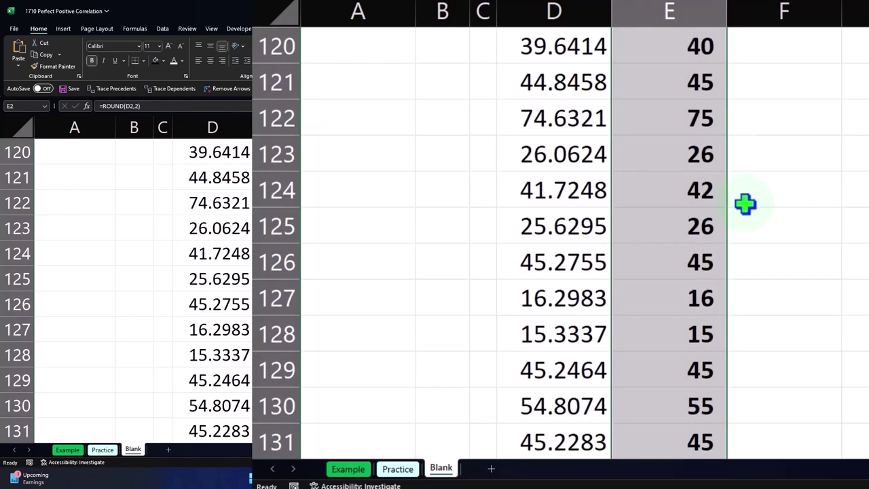
scroll(745, 203, "up", 17)
scroll(745, 204, "down", 3)
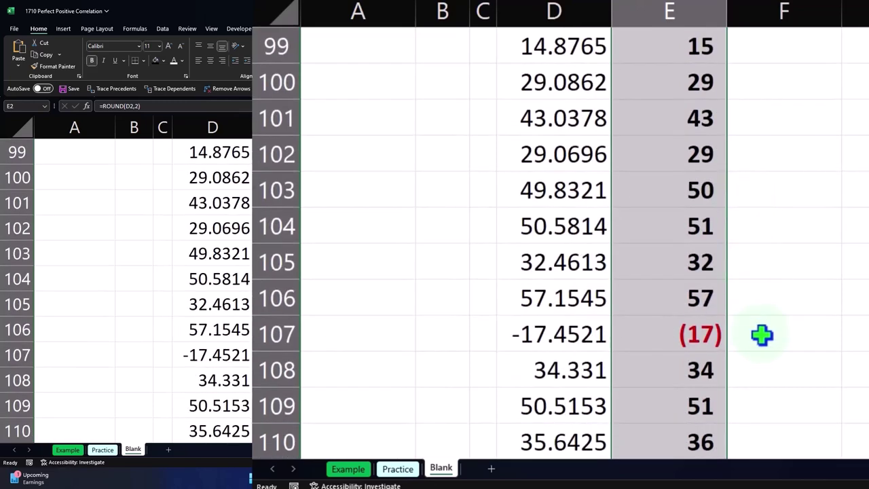
scroll(762, 334, "down", 15)
left_click(693, 313)
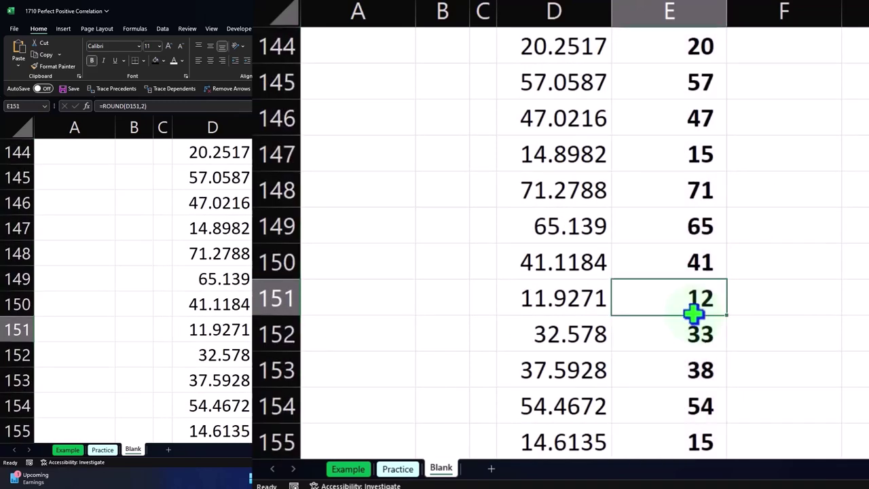
key("Down")
key("Down")
key("Down")
key("Down")
key("Down")
key("Down")
key("Down")
key("Down")
key("Down")
key("Down")
key("Down")
key("Down")
key("Down")
key("Down")
key("Down")
key("Down")
key("Down")
key("Down")
key("Down")
key("Down")
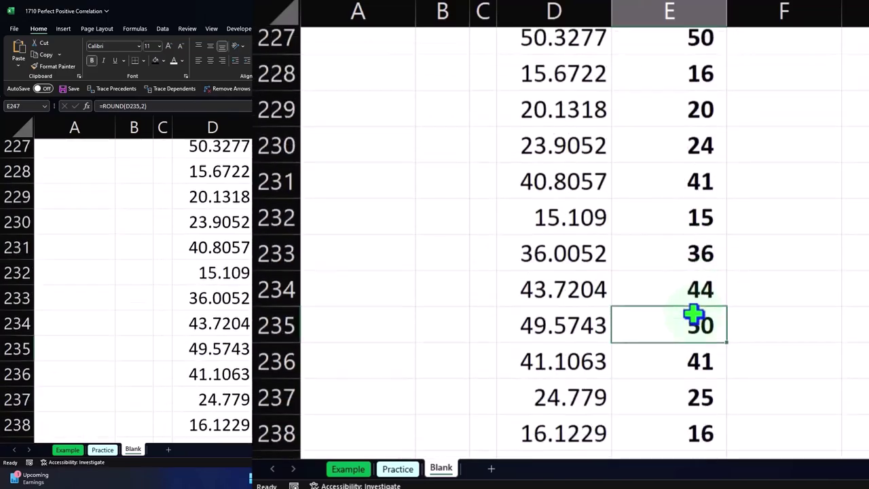
key("Down")
key("Down")
key("Down")
key("Down")
key("Down")
key("Down")
key("Down")
key("Down")
key("Down")
key("Down")
key("Down")
key("Down")
key("Down")
key("Down")
key("Down")
key("Down")
key("Down")
key("Down")
key("Down")
key("Down")
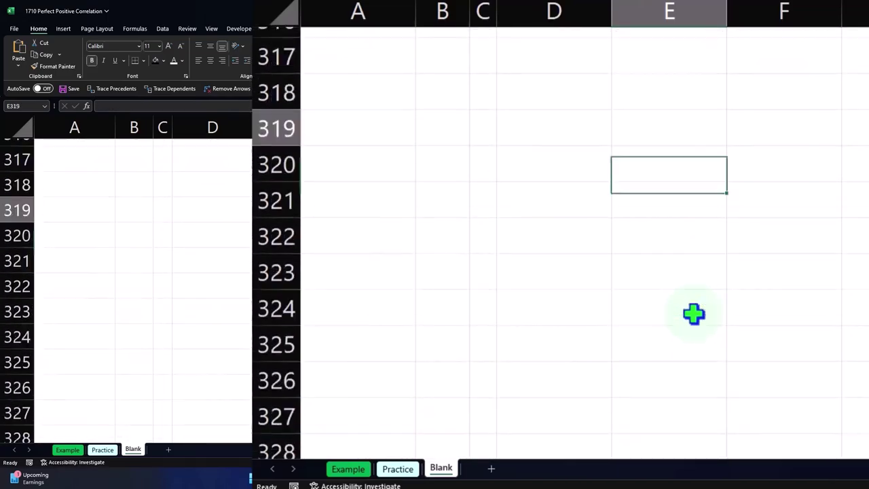
key("Up")
key("Up")
key("Up")
key("Up")
key("Up")
key("Up")
key("Up")
key("Up")
key("Up")
key("Up")
key("Up")
key("Up")
key("Up")
key("Up")
key("Up")
key("Up")
key("Up")
key("Up")
key("Up")
key("Up")
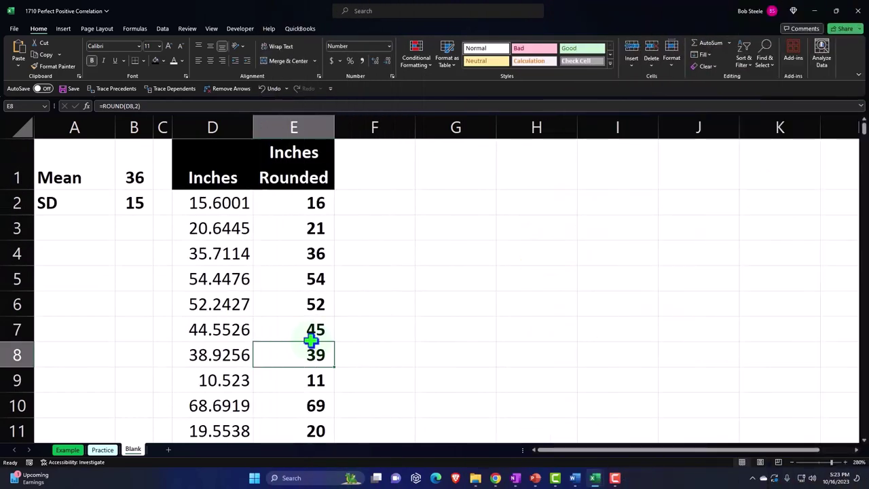
- Enter the header "Feet" in cell F1 and format it with a black fill, white font and centered alignment
left_click(360, 172)
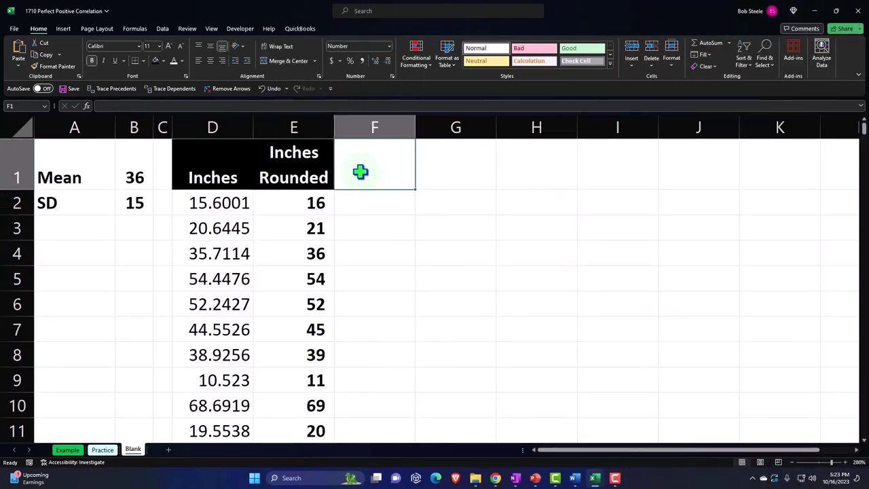
type("Feet")
key("Return")
left_click(360, 171)
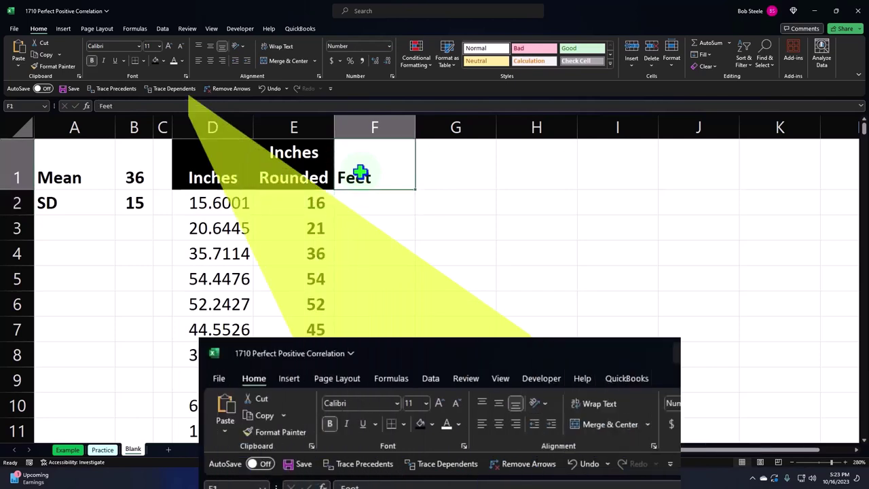
left_click(155, 61)
left_click(174, 61)
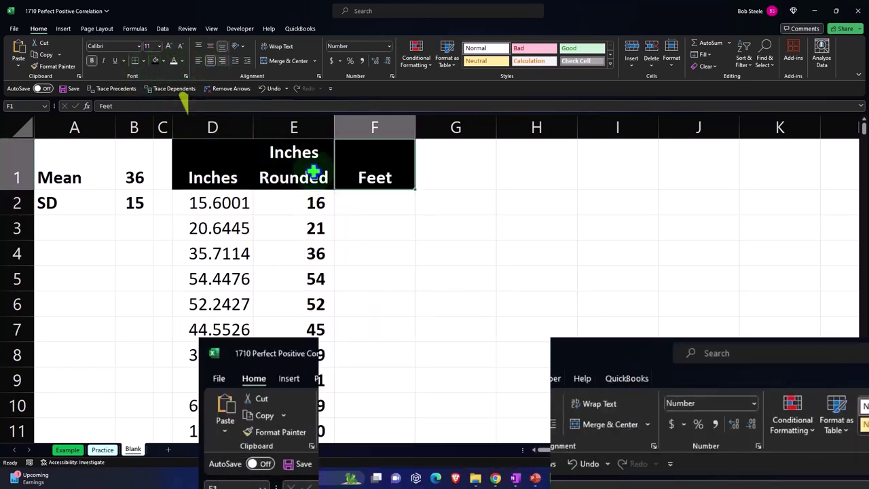
- Enter the formula =E2/12 in cell F2 to convert the first rounded inches value to feet
left_click(363, 202)
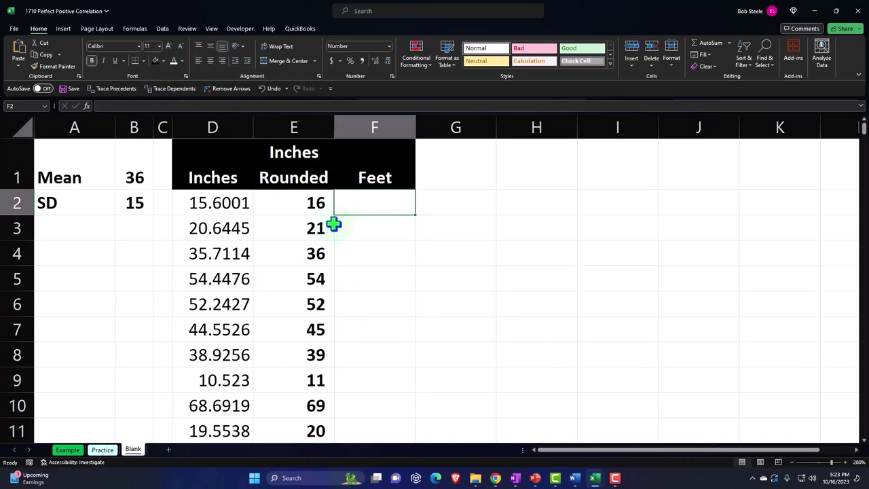
type("=")
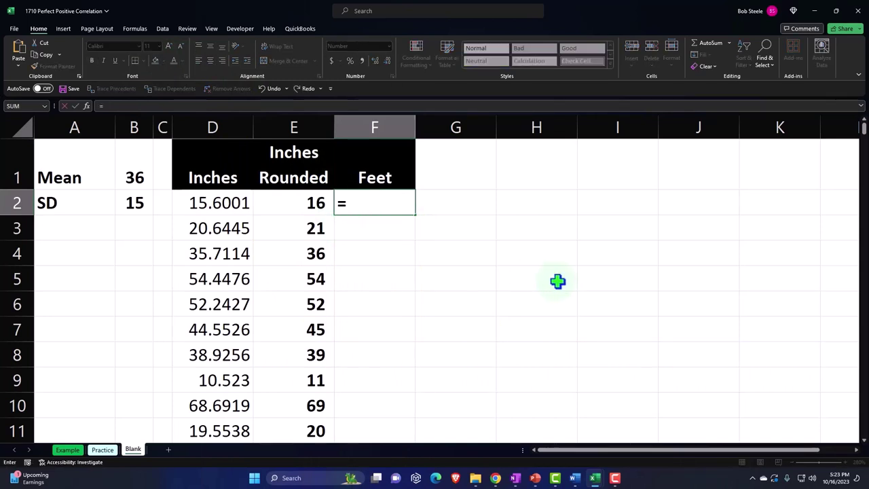
key("Left")
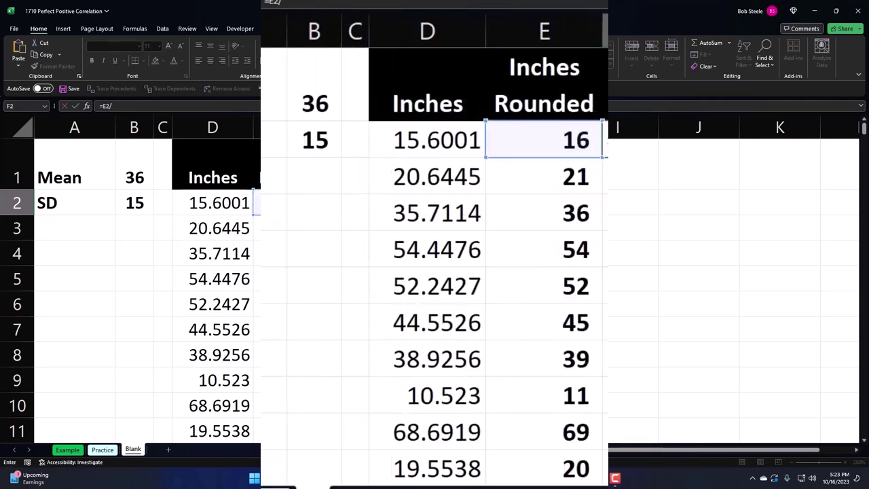
type("/12")
key("Return")
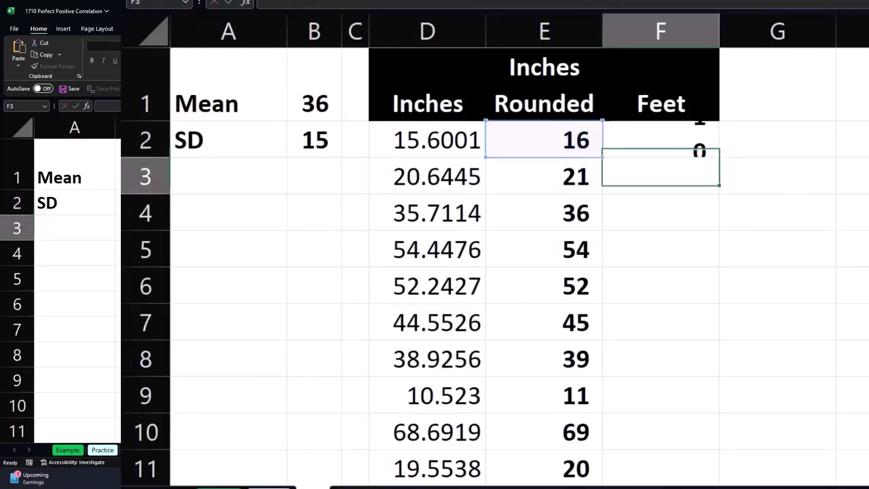
- Show the feet value in F2 with two decimals and fill its formula down the Feet column alongside all the data
left_click(661, 139)
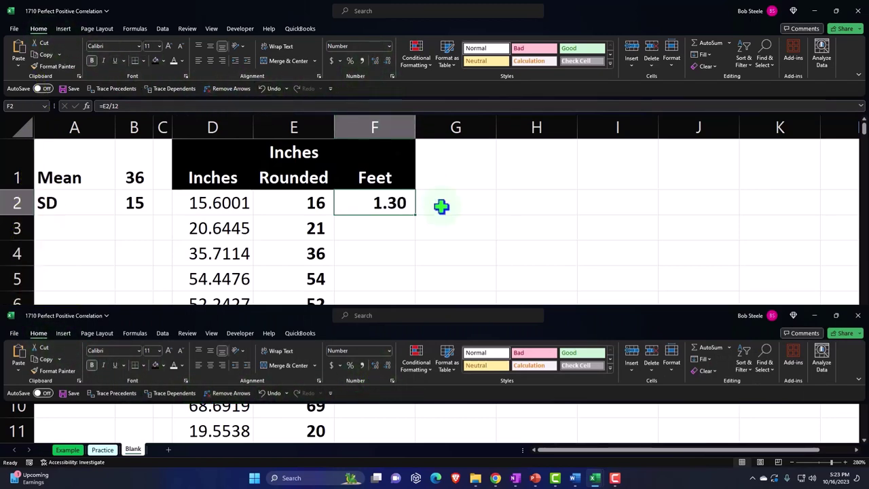
double_click(417, 218)
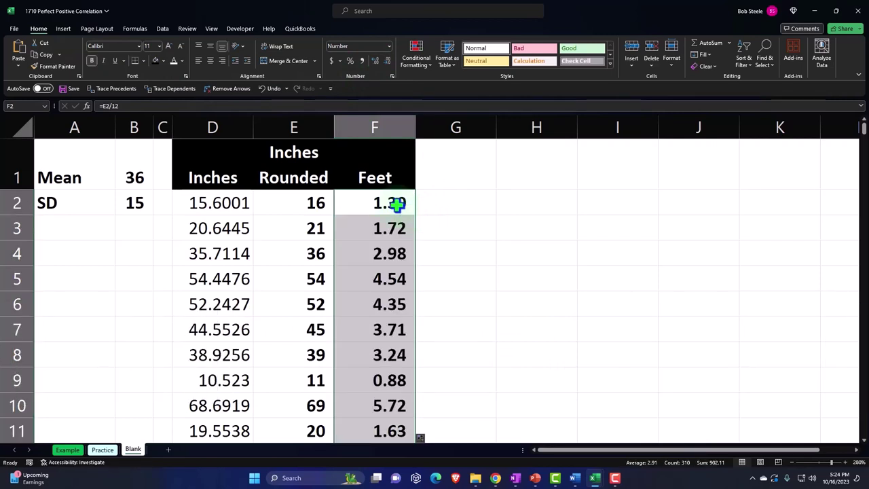
left_click(397, 204)
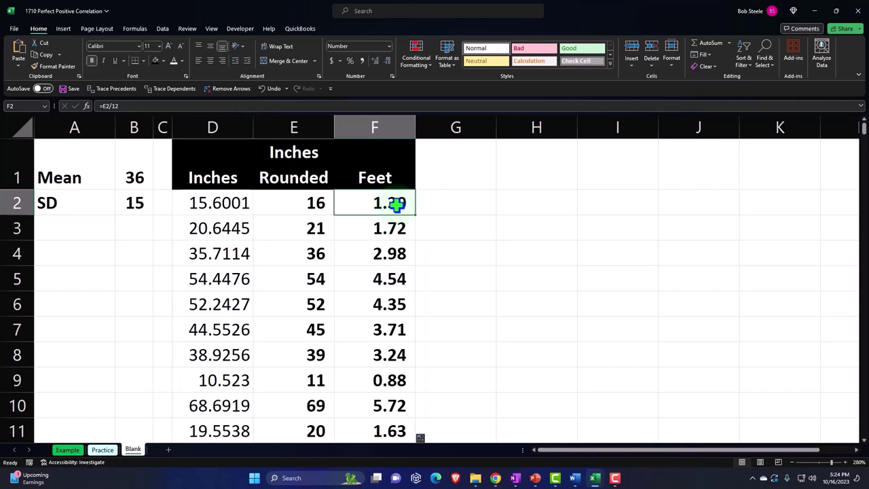
key("Right")
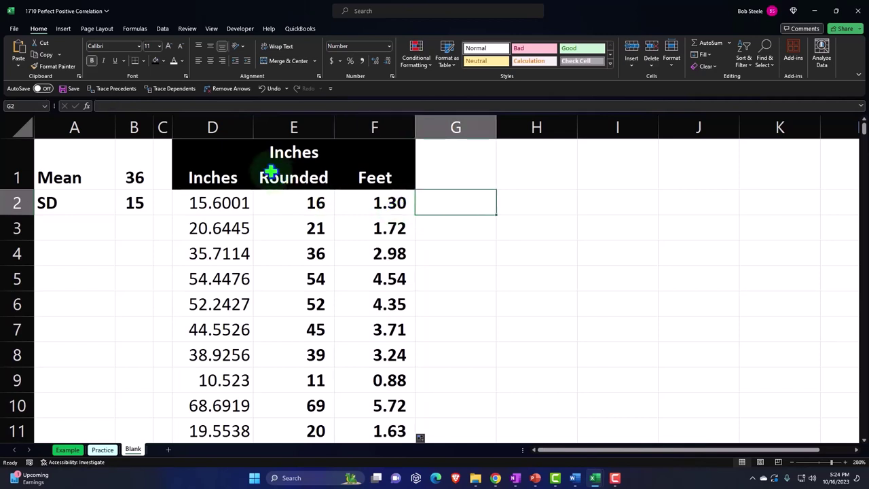
- Narrow the empty spacer columns C and G and the Feet column F
left_click_drag(172, 124, 164, 124)
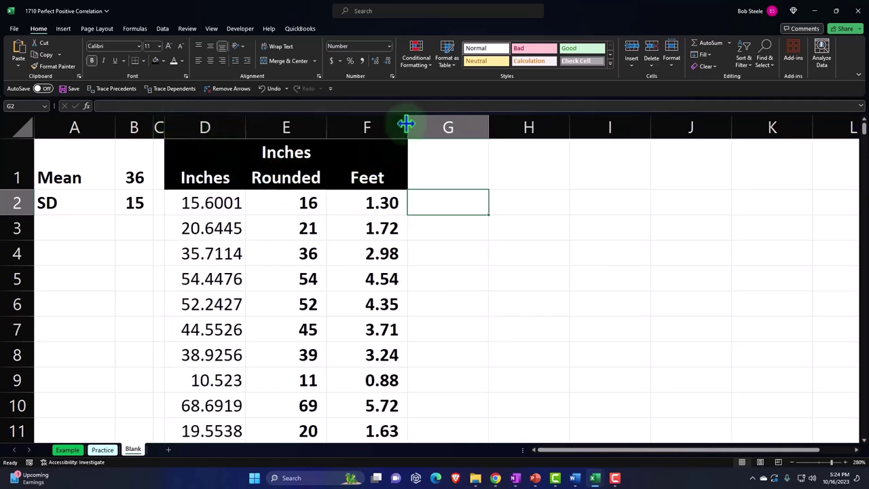
left_click_drag(406, 123, 379, 122)
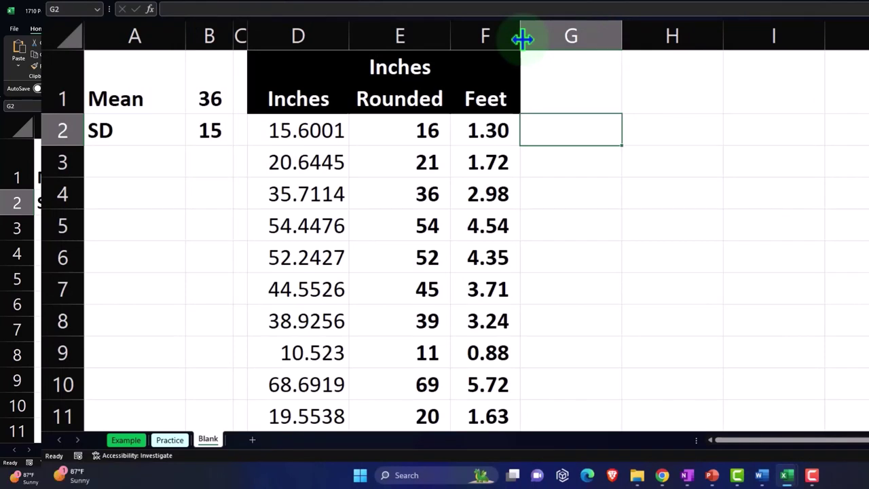
left_click(628, 158)
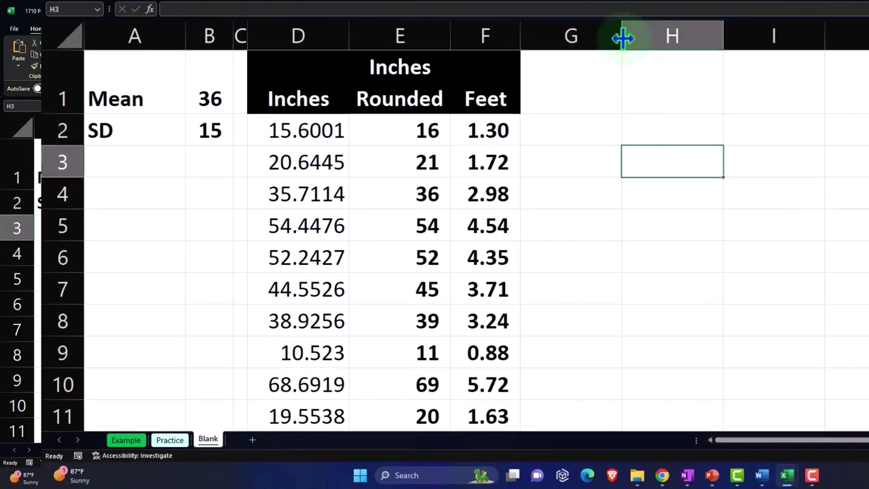
left_click_drag(623, 35, 533, 43)
- Link cell I1 to the Inches Rounded header with the formula =E1
left_click(575, 76)
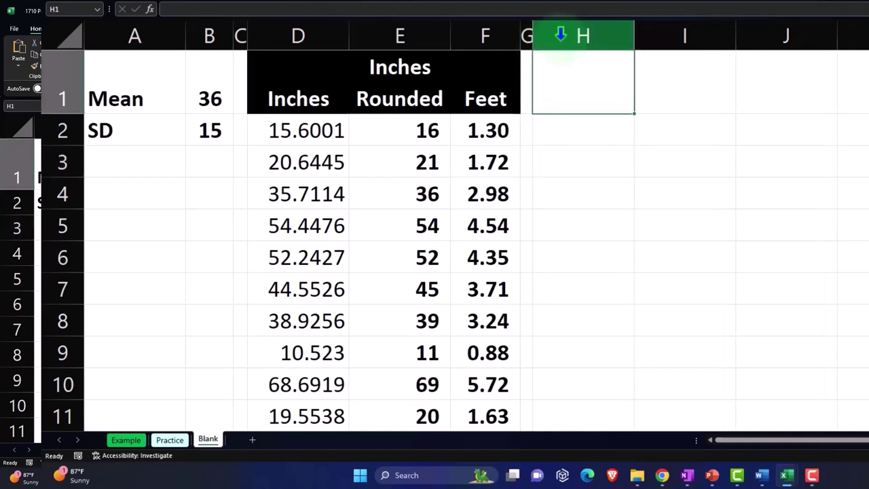
key("Right")
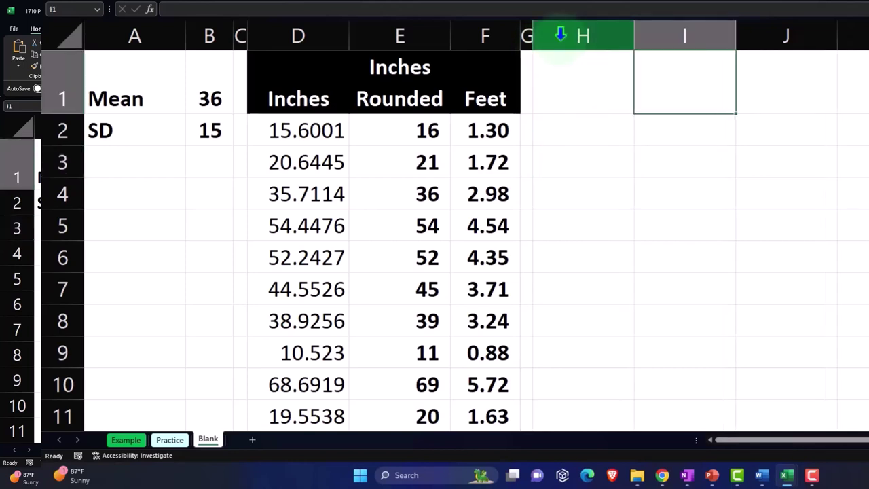
type("=")
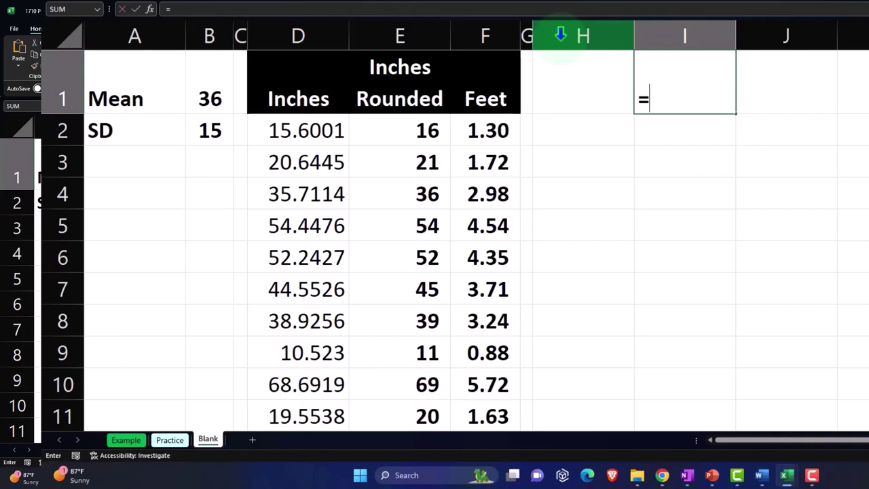
key("Left")
key("Left")
key("Left")
key("Left")
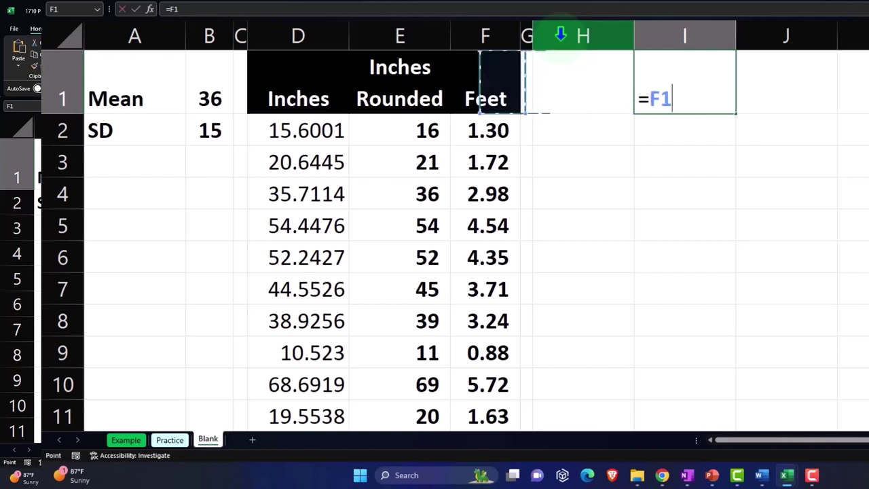
key("Tab")
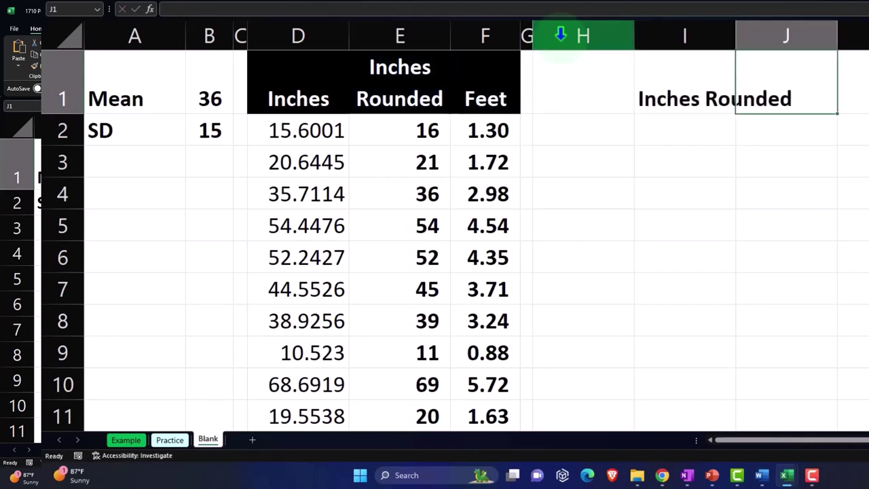
- Link cell J1 to the Feet header with the formula =F1
type("=")
key("Left")
key("Left")
key("Left")
key("Left")
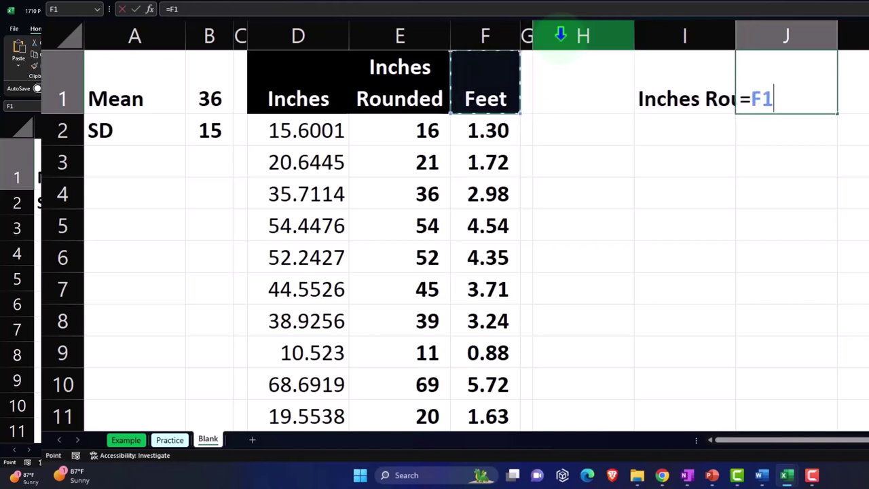
key("Return")
- Copy the black header formatting from E1:F1 onto the linked headers in I1:J1 with Format Painter
left_click_drag(408, 91, 485, 95)
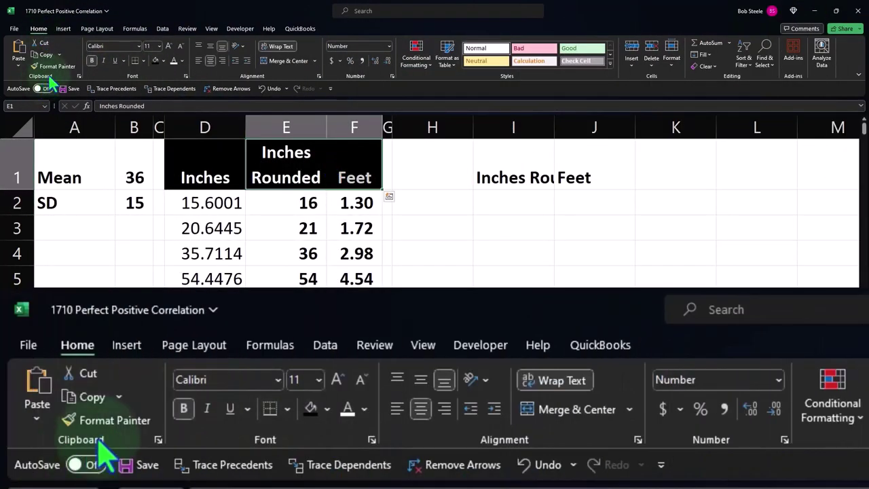
left_click(51, 69)
left_click(496, 156)
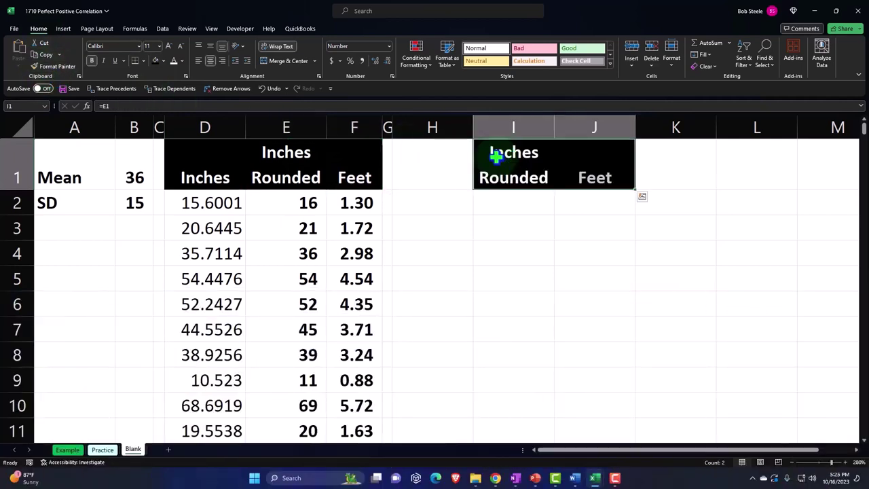
- Enter the label "Mean" in cell H2
left_click(417, 204)
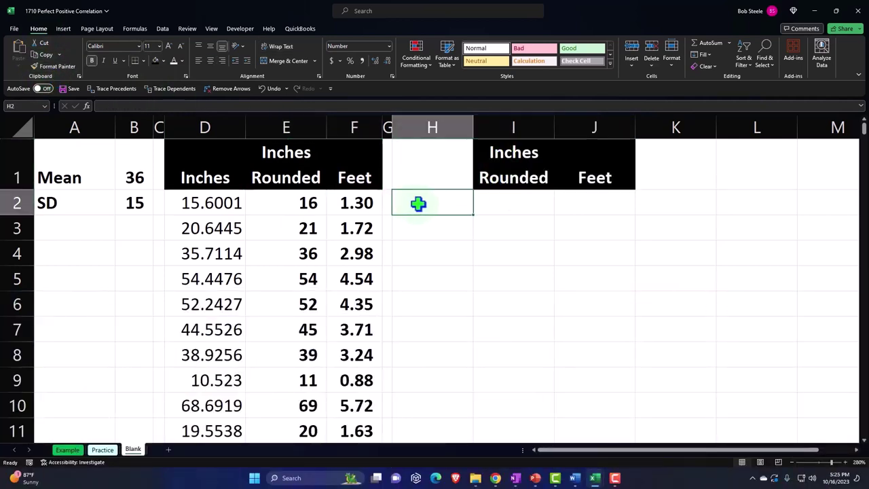
type("Mean")
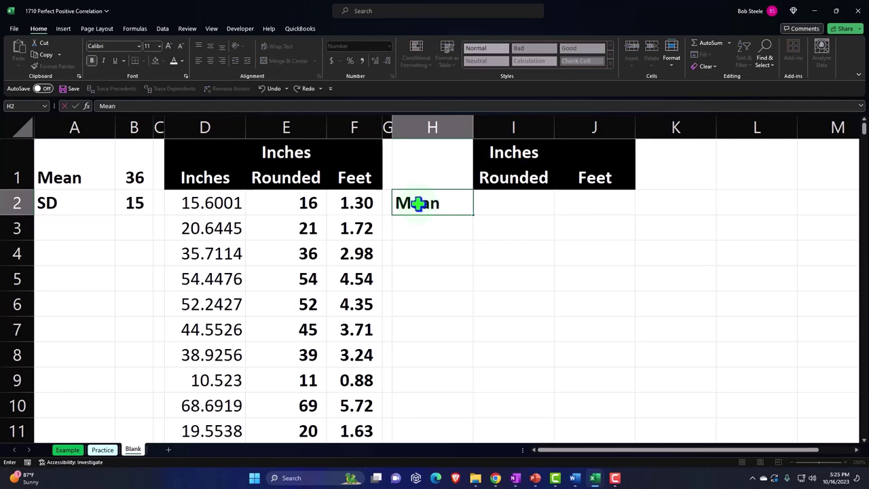
key("Tab")
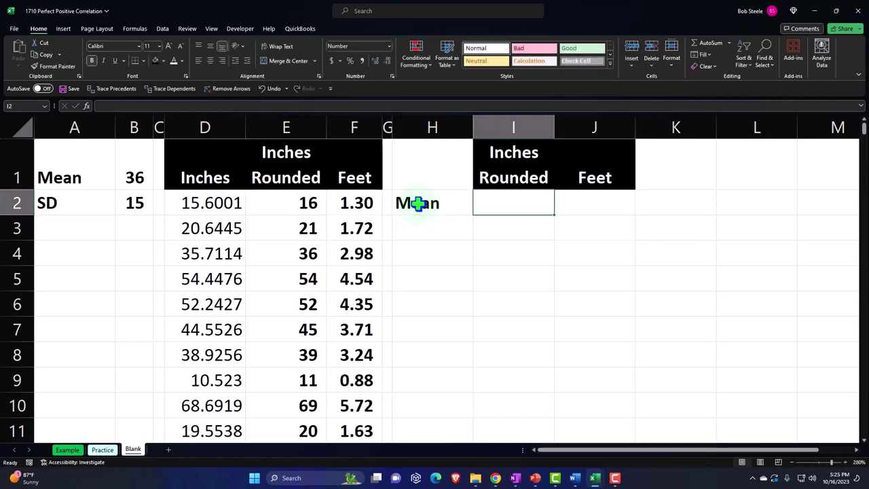
- Calculate the mean of the rounded inches in I2 with =AVERAGE(E2:E311) and show it with two decimals
type("=avera")
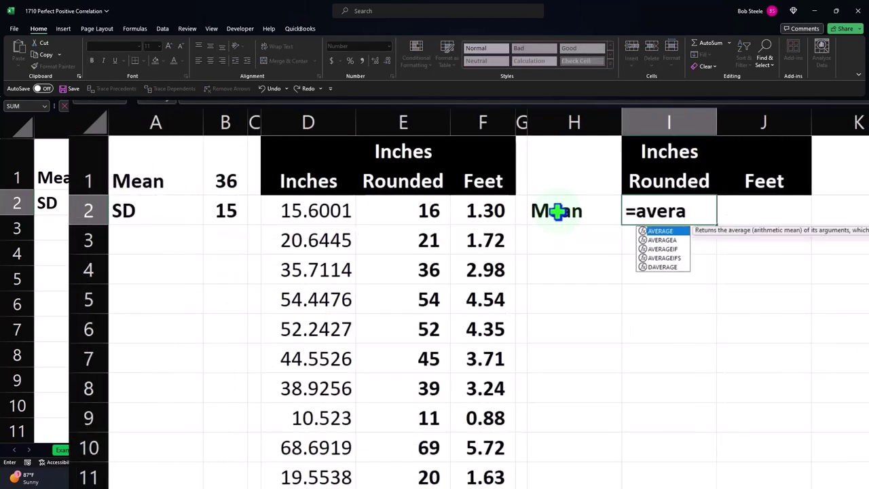
type("g")
key("Tab")
key("Left")
key("Left")
key("Left")
key("Left")
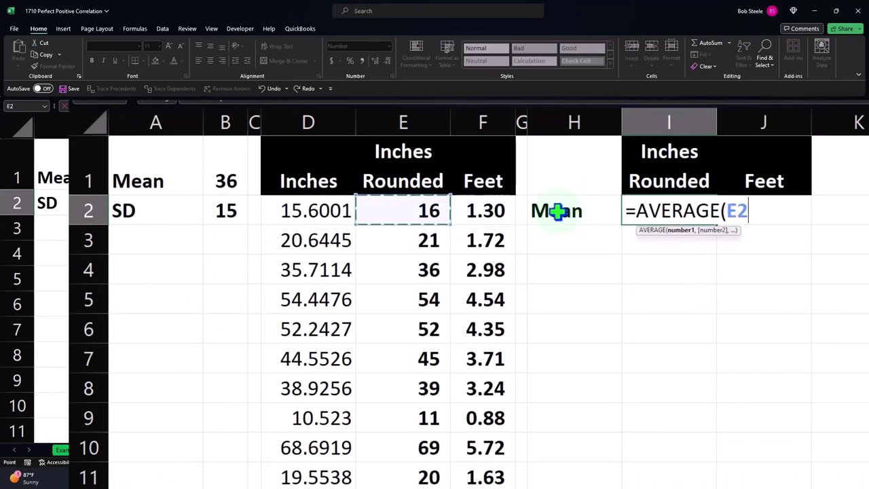
key("ctrl+shift+Down")
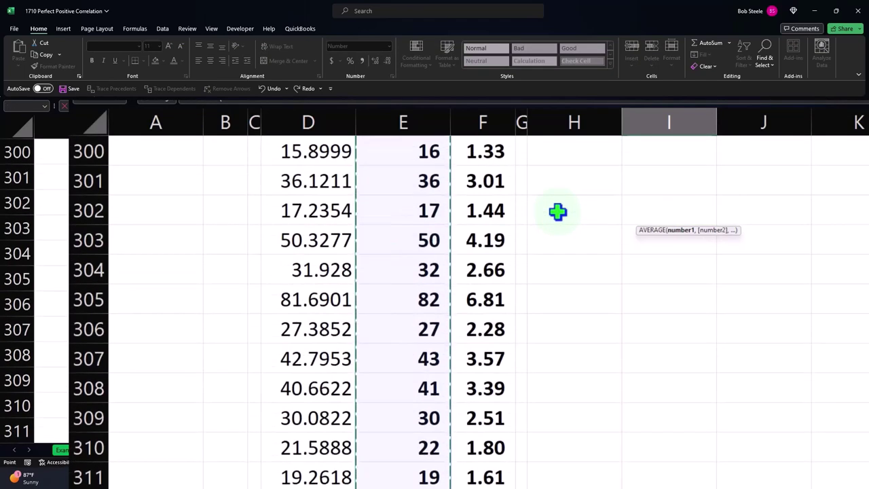
key("Return")
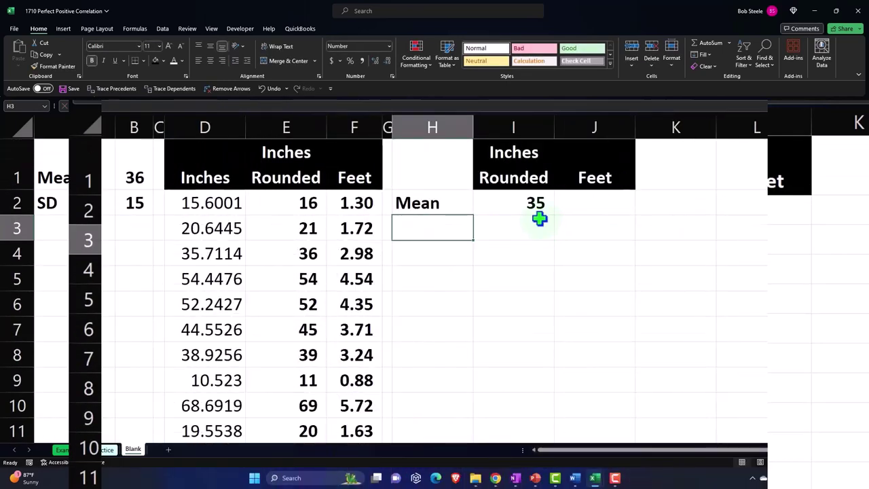
left_click(526, 203)
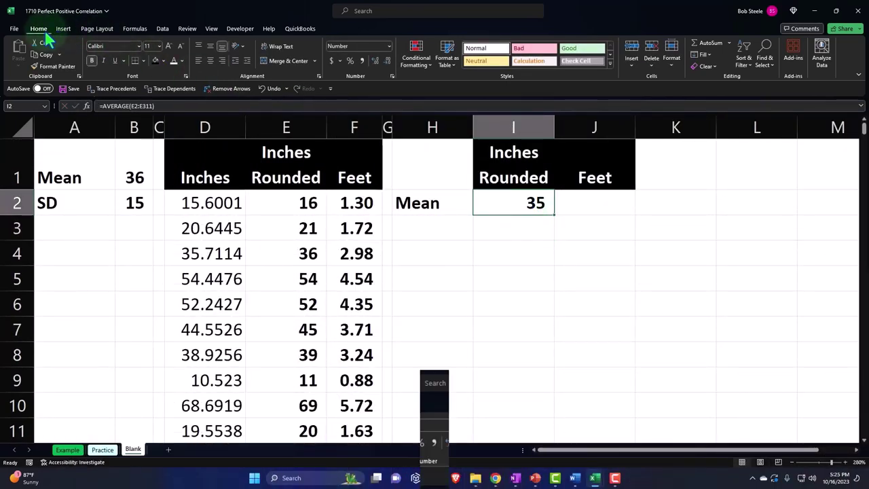
left_click(372, 60)
- Calculate the mean of the feet values in J2 with =AVERAGE(F2:F311) and show it with two decimals
left_click(606, 203)
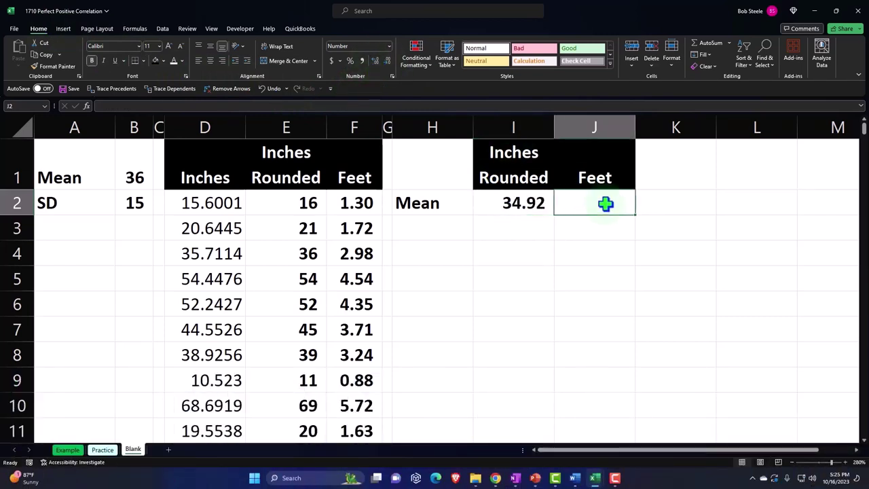
type("=")
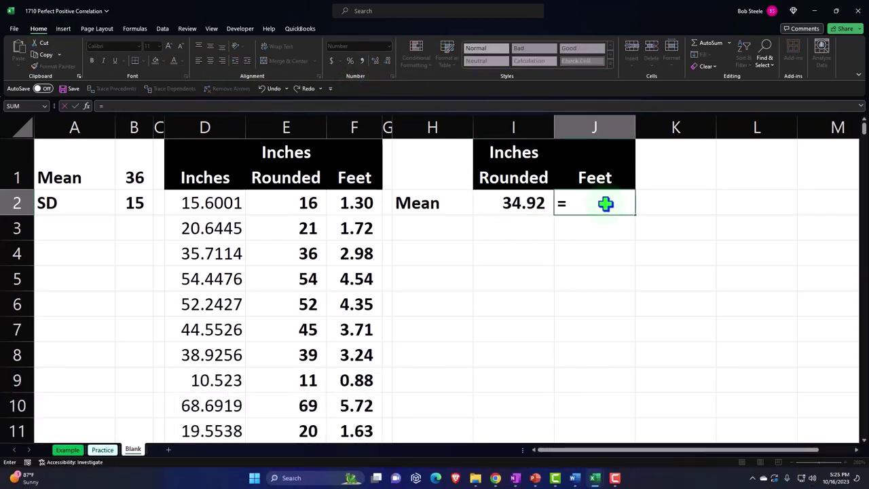
type("aver")
key("Tab")
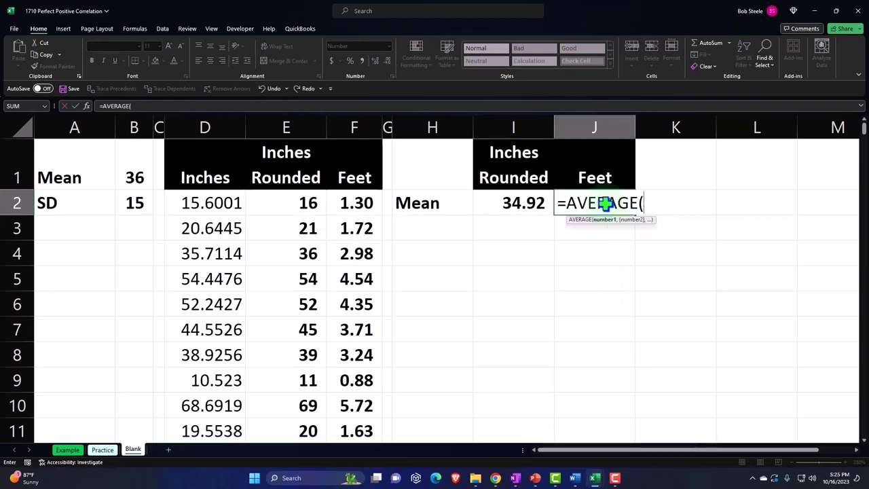
key("Left")
key("Left")
key("Left")
key("Left")
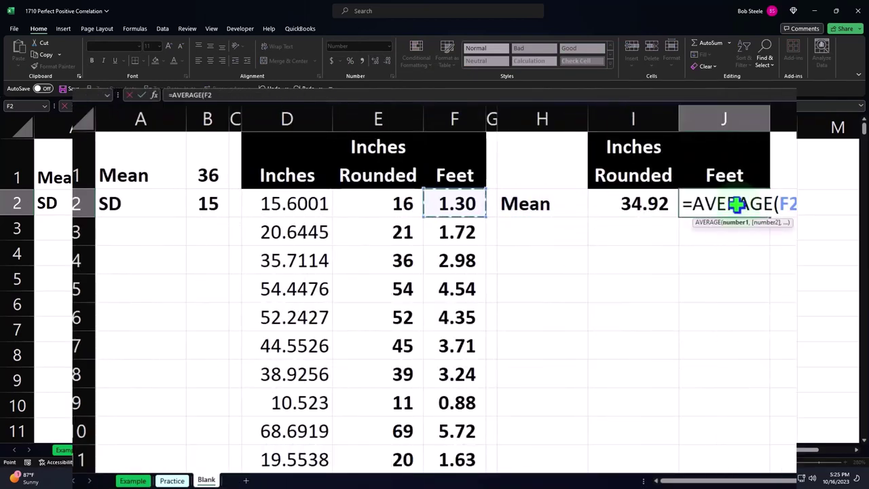
key("ctrl+shift+Down")
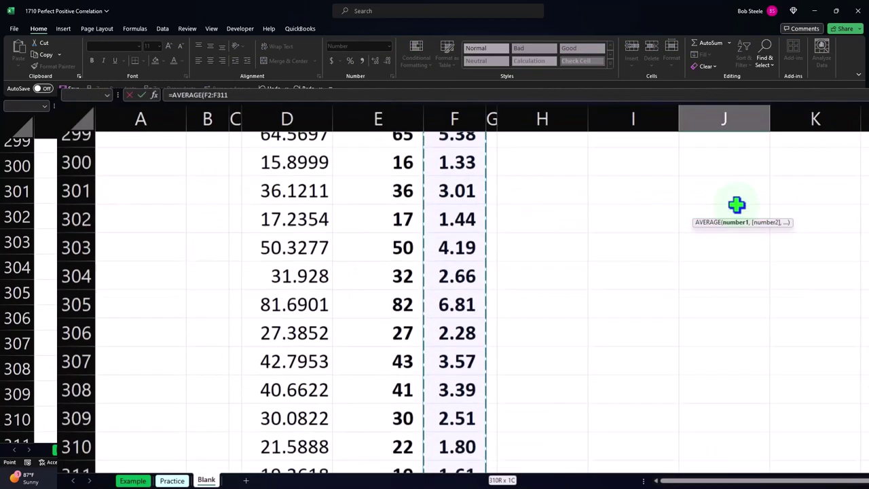
key("Return")
scroll(736, 205, "up", 1)
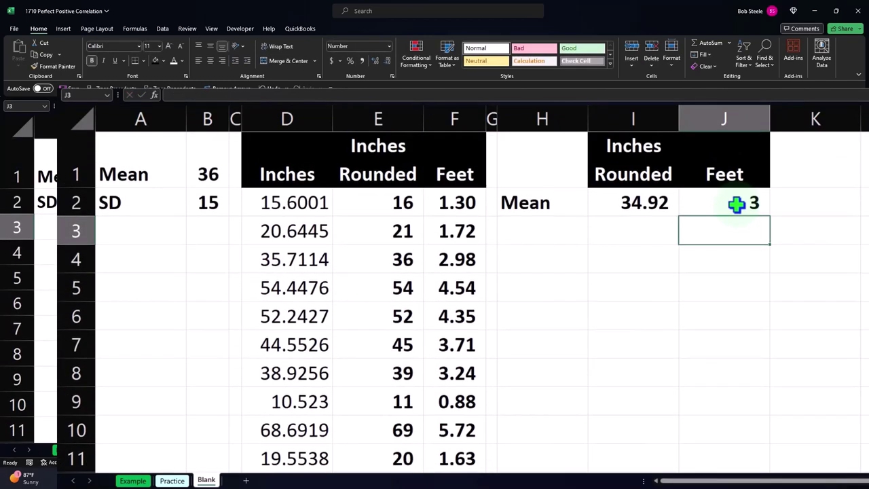
left_click(736, 203)
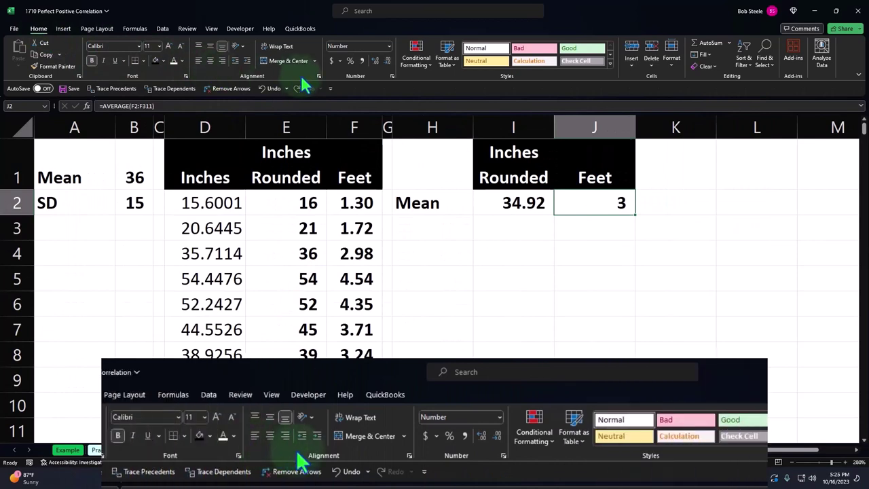
left_click(374, 61)
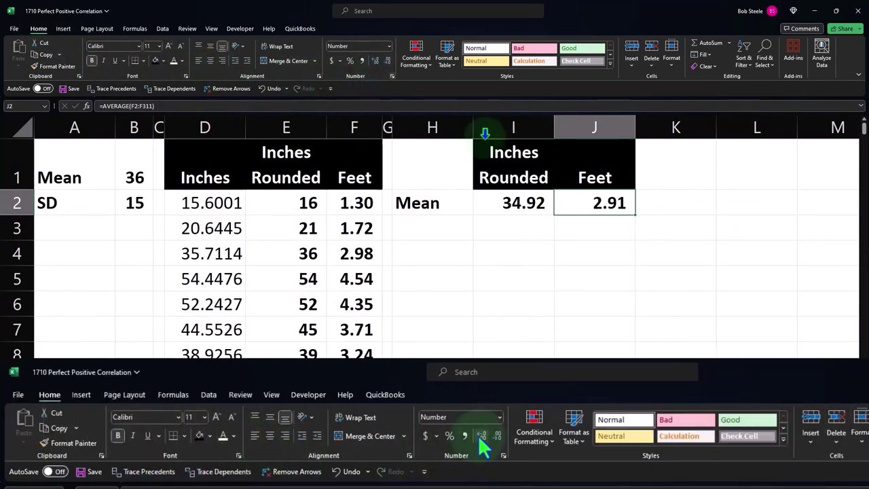
- Enter the label "SD" in cell H3 below Mean
key("Return")
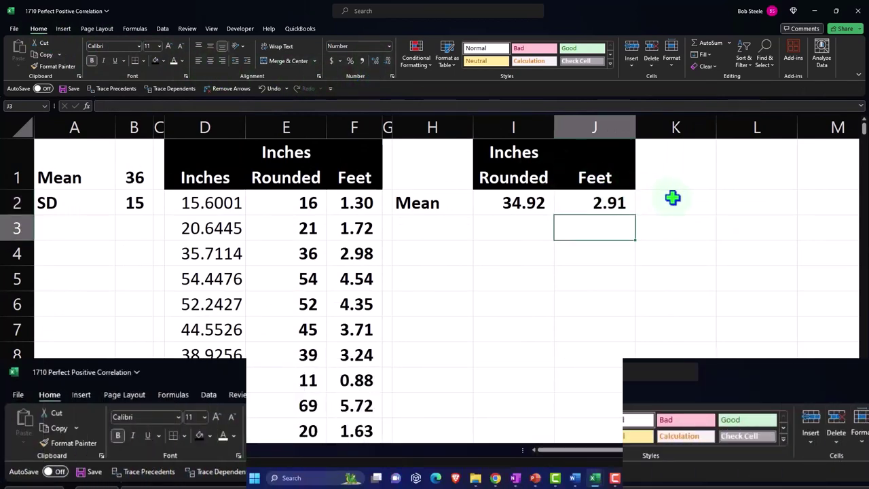
key("Left")
key("Left")
type("S")
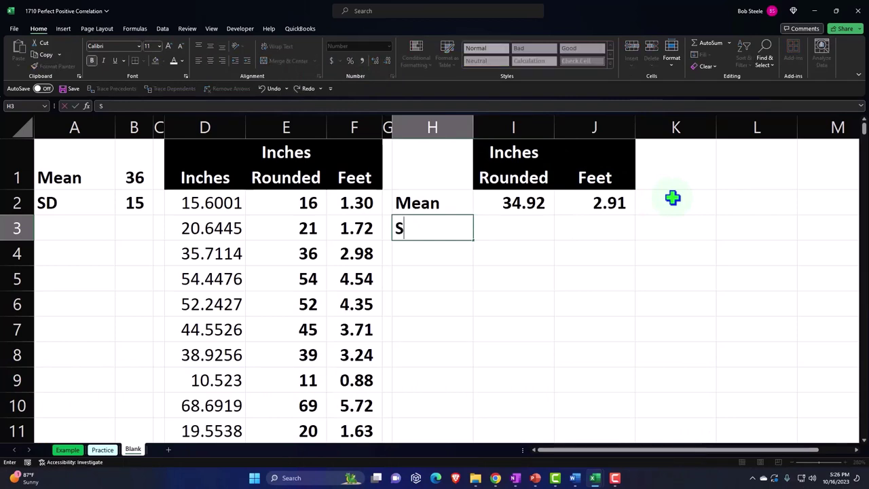
type("D")
key("Tab")
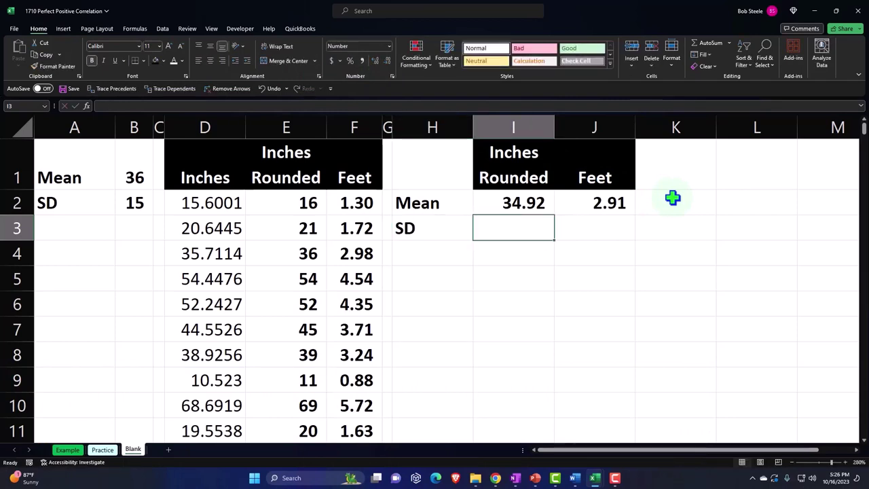
- Calculate the standard deviation of the rounded inches in I3 with =STDEV.S(E2:E311) and show it with two decimals
type("=st")
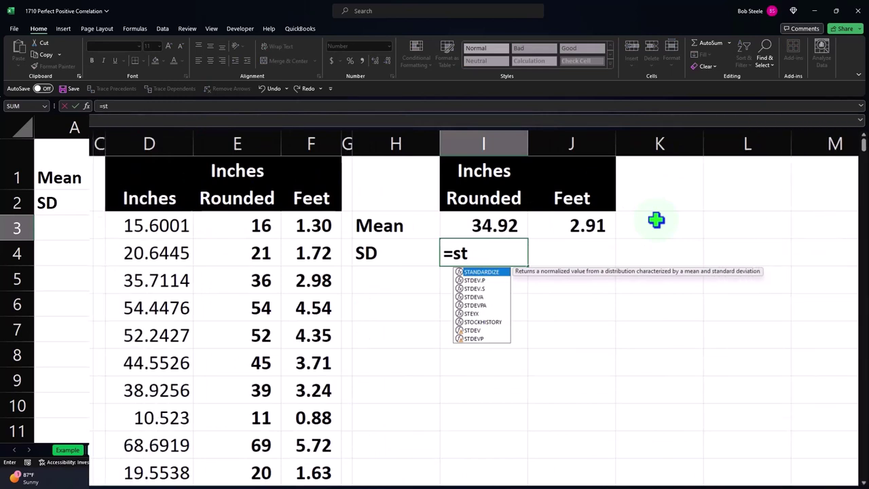
key("Down")
key("Down")
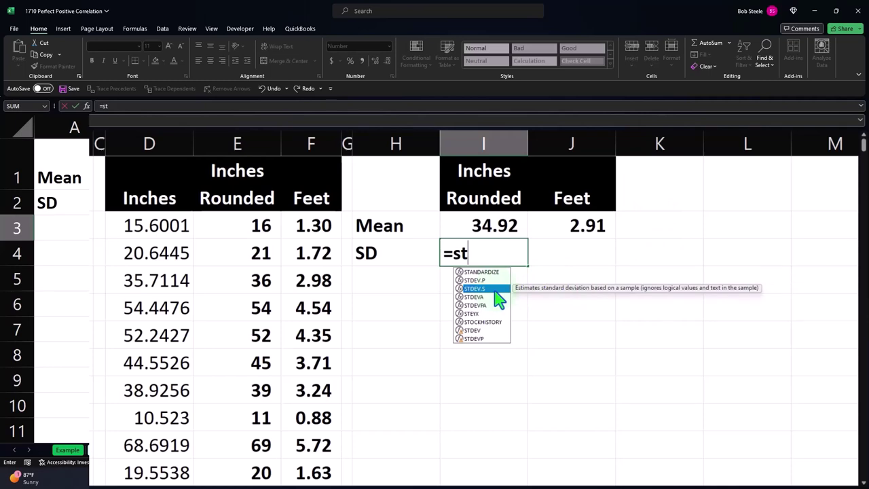
key("Tab")
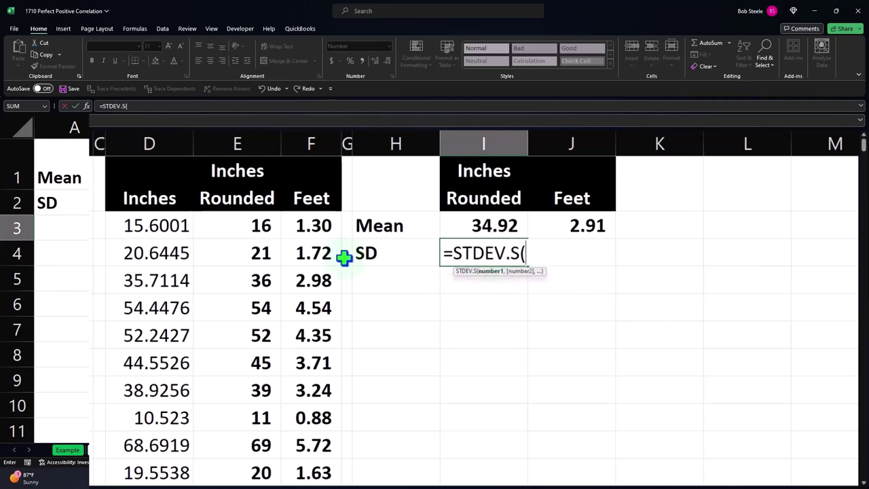
left_click(250, 231)
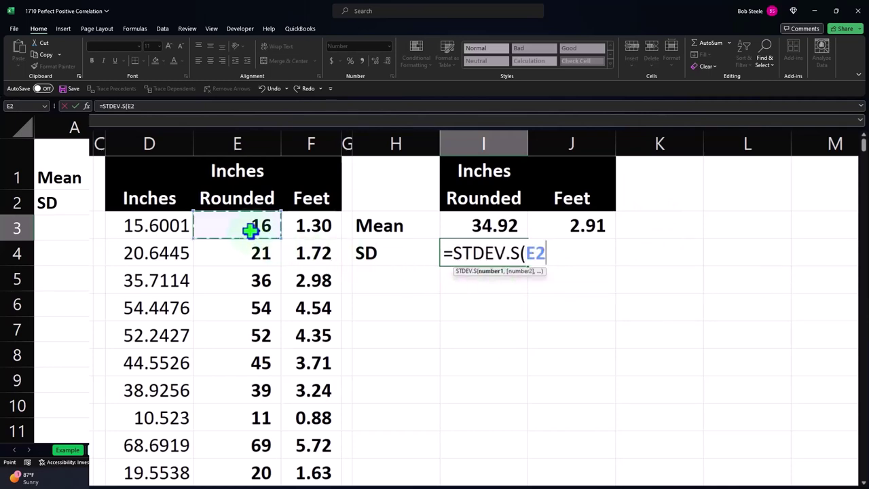
key("ctrl+shift+Down")
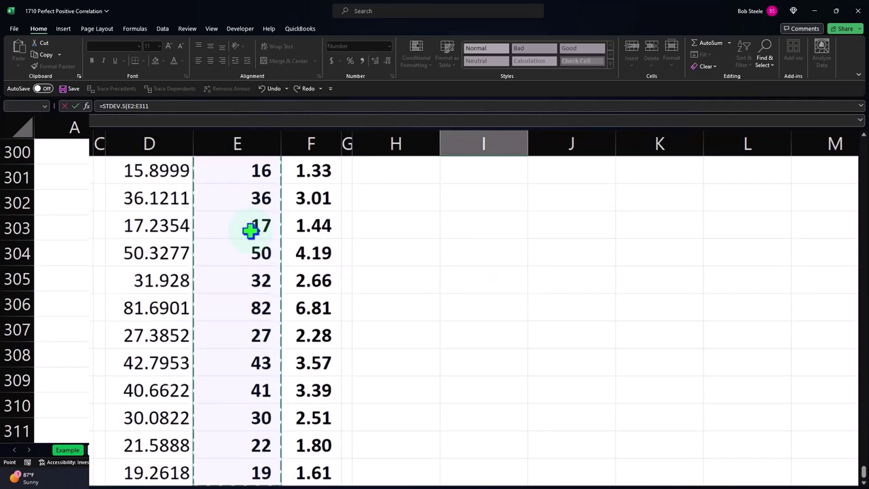
key("Return")
scroll(258, 229, "up", 1)
left_click(484, 250)
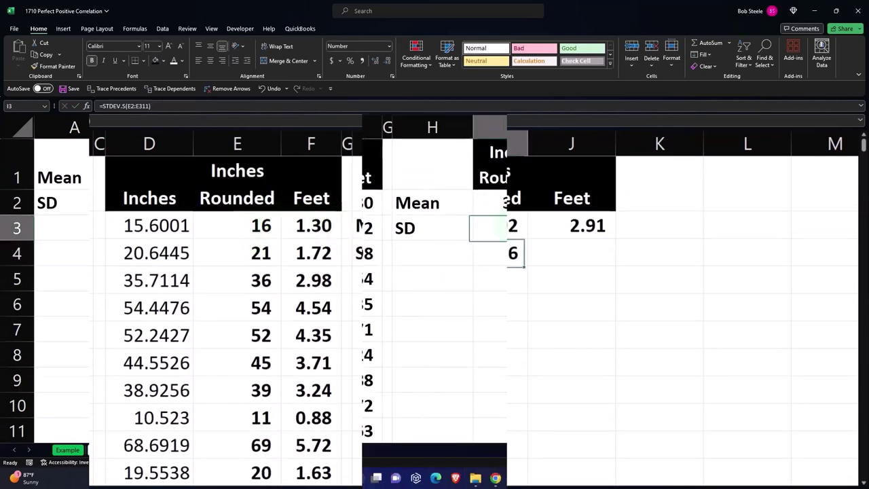
left_click(372, 61)
left_click(372, 60)
- Calculate the standard deviation of the feet values in J3 with =STDEV.S(F2:F311) and show it with two decimals
left_click(612, 228)
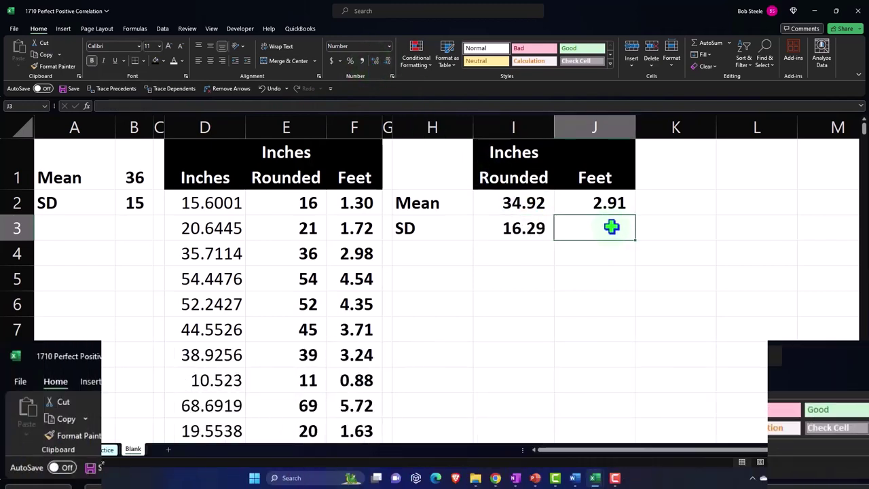
type("=")
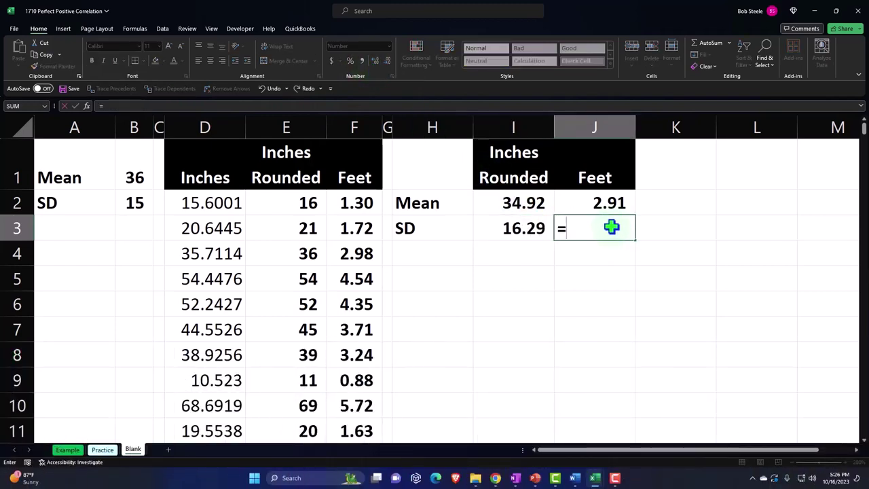
type("st")
key("Down")
key("Down")
key("Tab")
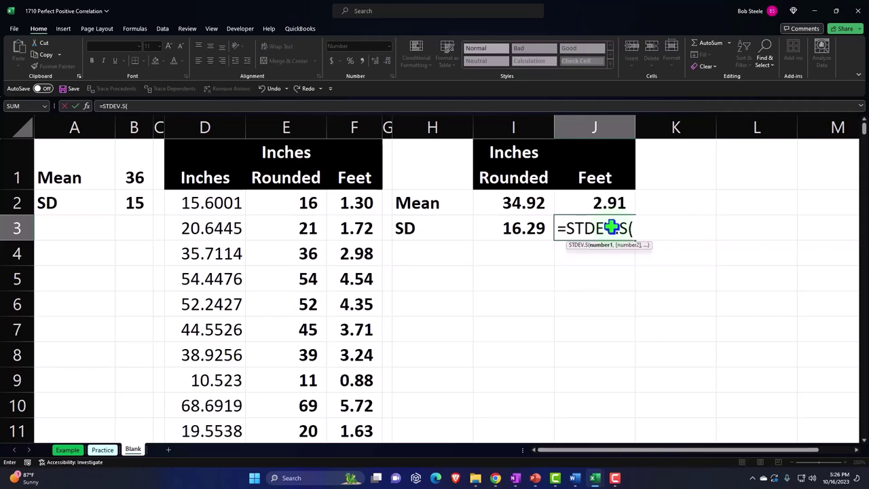
key("Left")
key("Left")
key("Left")
key("Left")
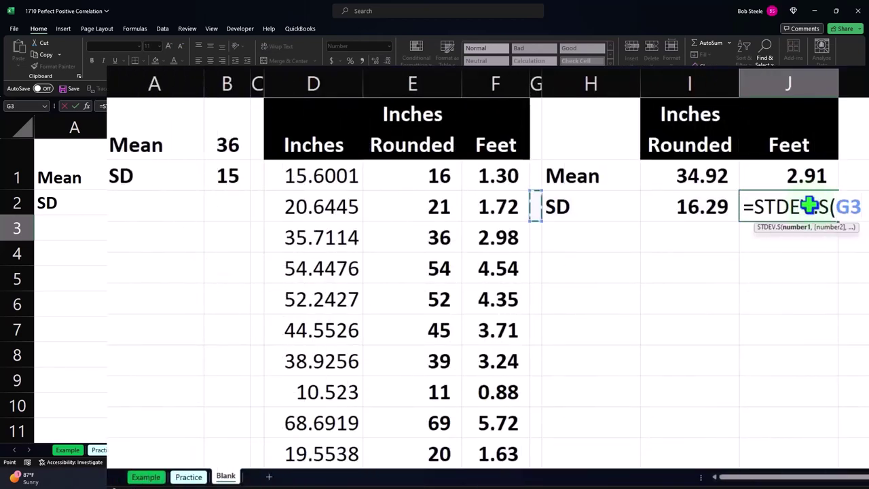
key("Up")
key("ctrl+shift+Down")
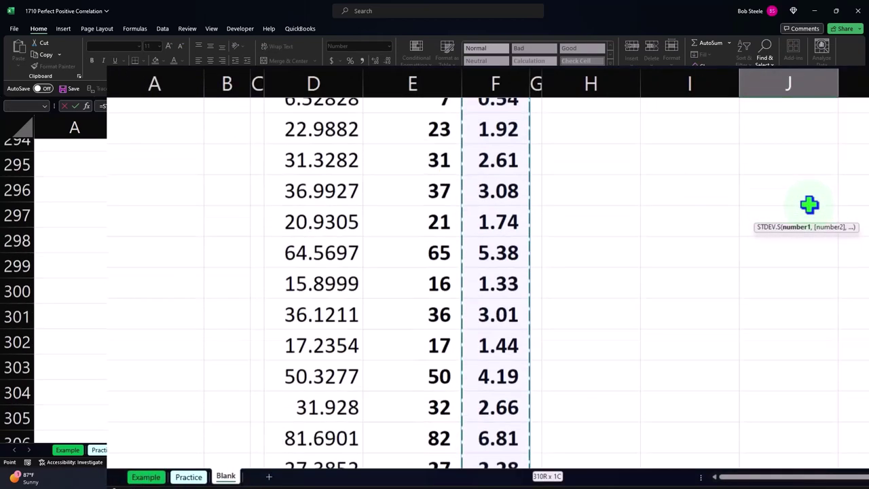
key("Return")
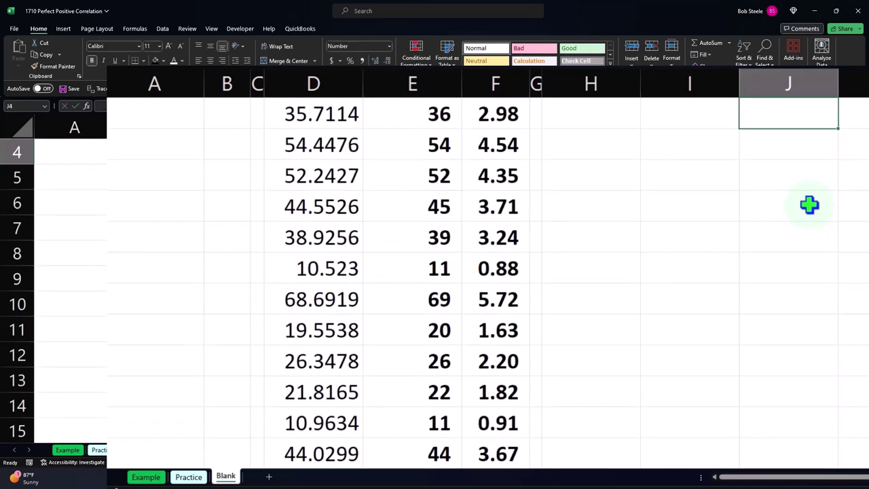
key("Up")
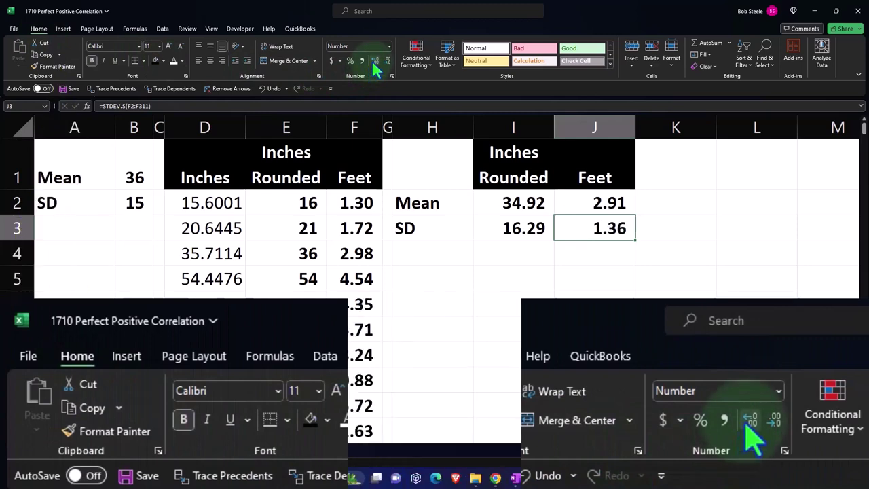
left_click(439, 275)
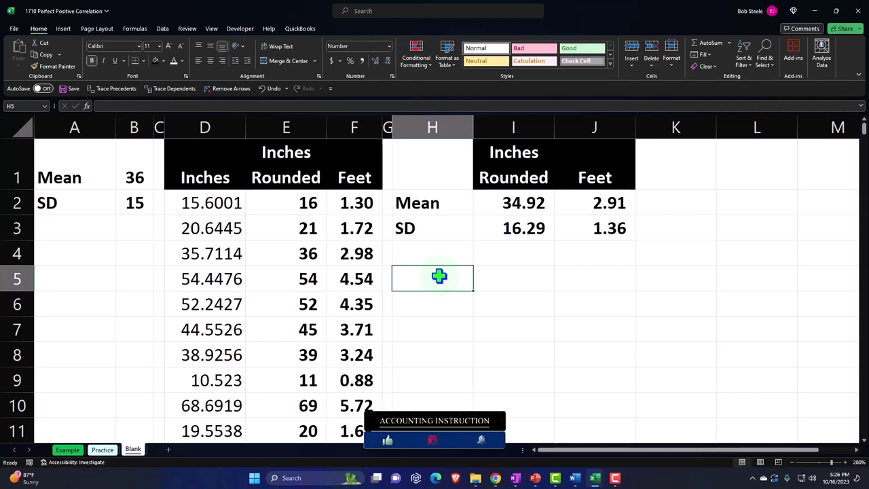
- Enter the header "Difference" in K1 with black fill and white text, and fit column K to it
left_click(662, 169)
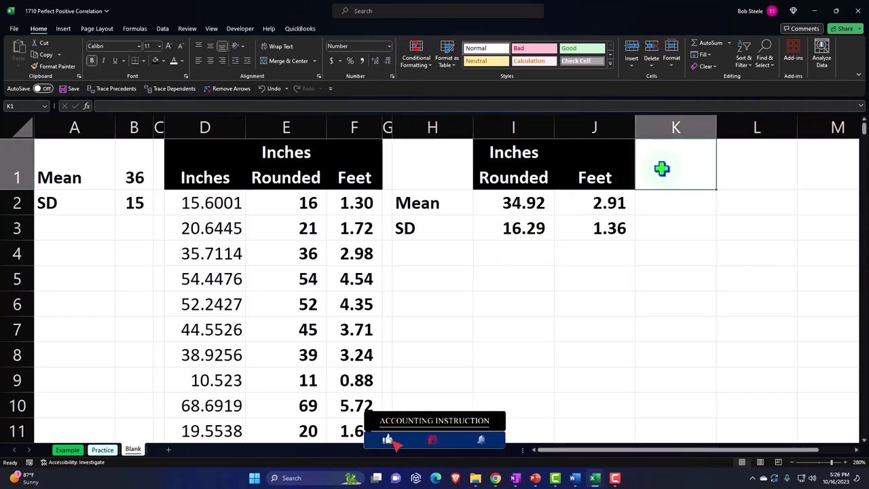
type("Difference")
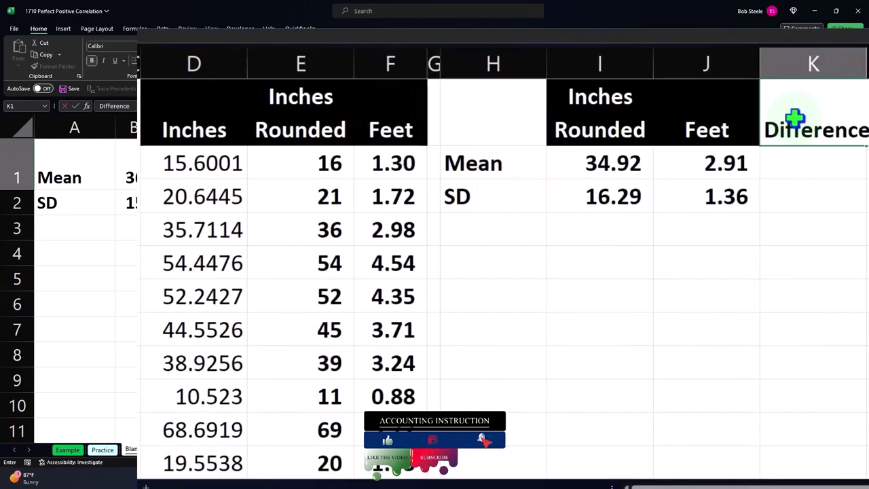
key("alt+Return")
left_click(794, 118)
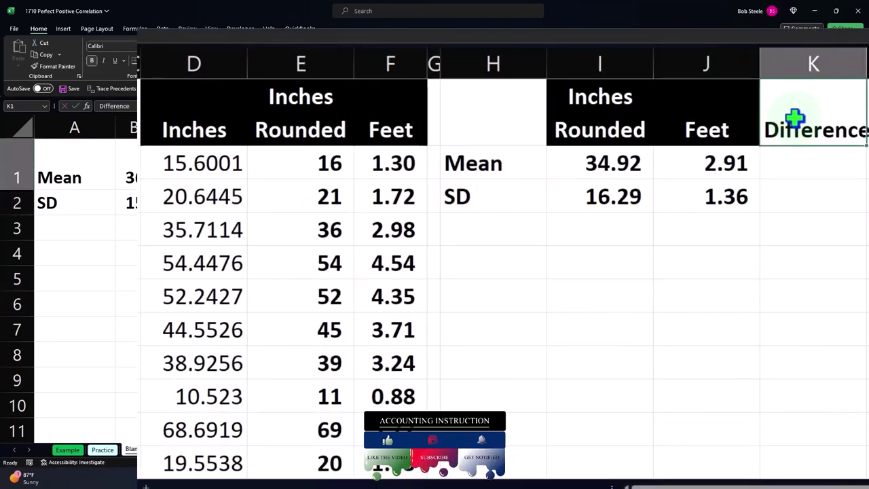
key("F4")
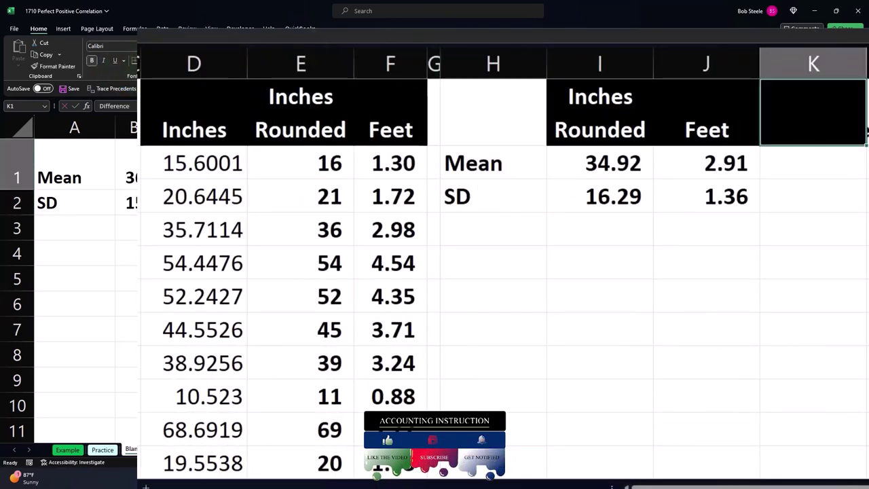
key("F4")
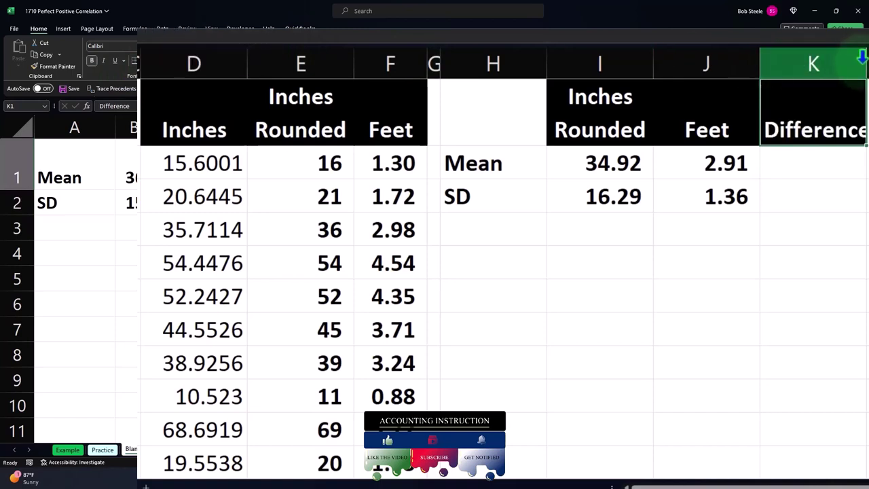
- Calculate the difference between the two means in K2 with =I2-J2
left_click(816, 164)
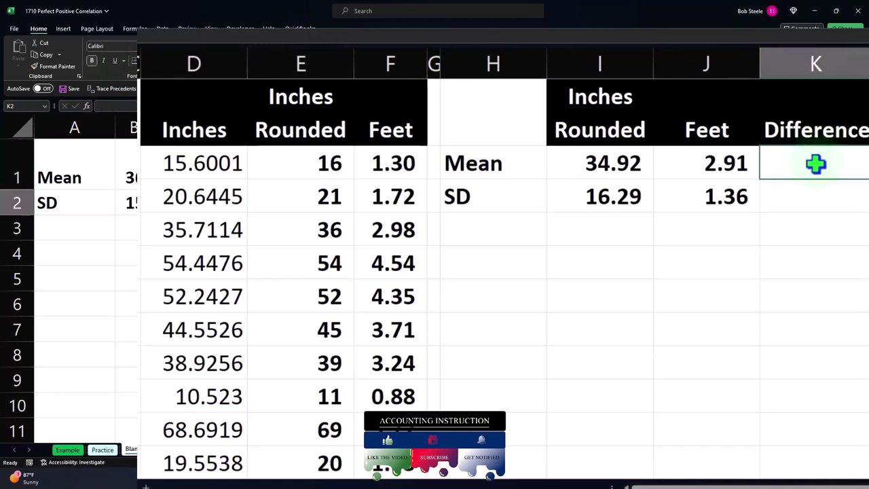
type("=")
key("Left")
key("Left")
type("-")
key("Left")
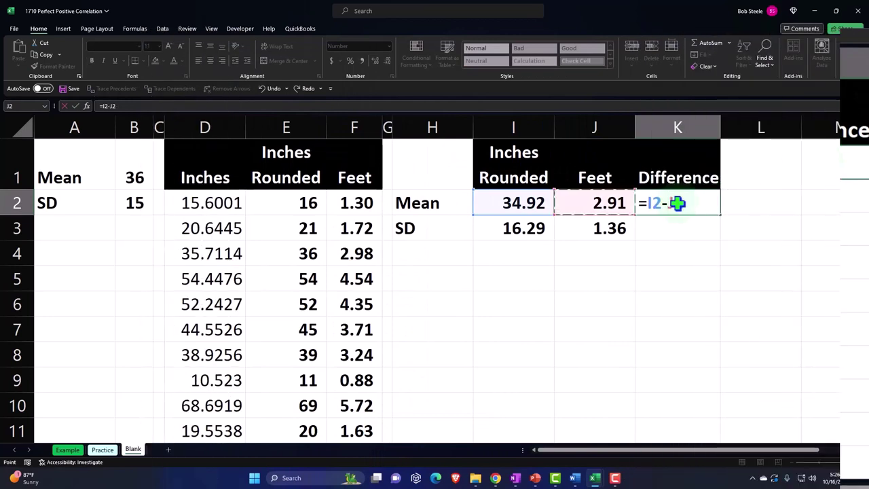
key("Return")
- Calculate the difference between the two standard deviations in K3 with =I3-J3
type("=")
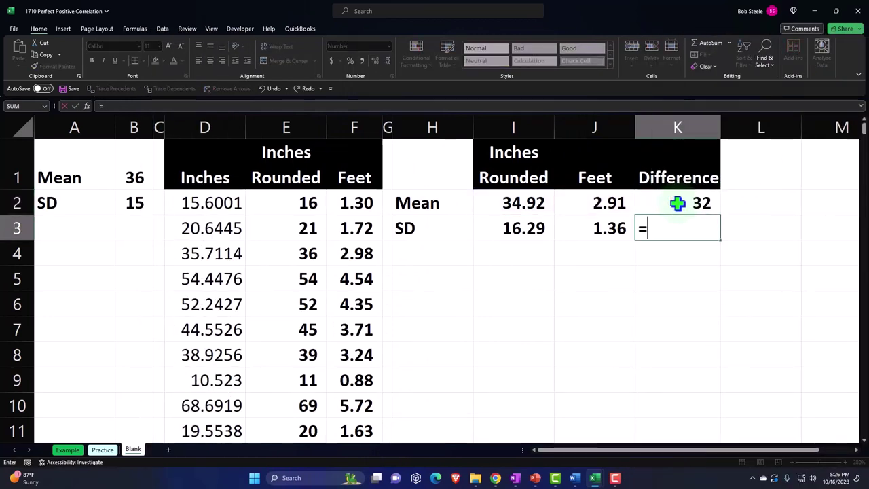
key("Left")
key("Left")
type("-")
key("Left")
key("Return")
key("Up")
key("Up")
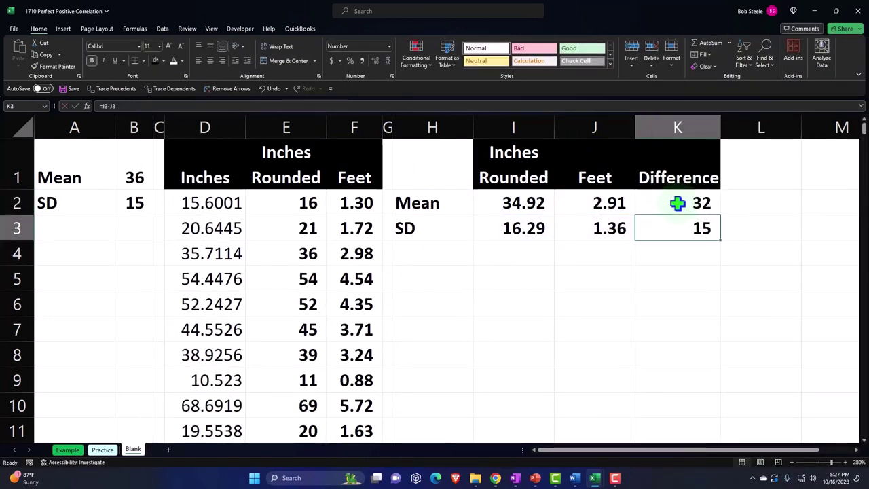
- Show the differences in K2:K3 with two decimals and narrow column H to fit its labels
left_click_drag(677, 215, 679, 223)
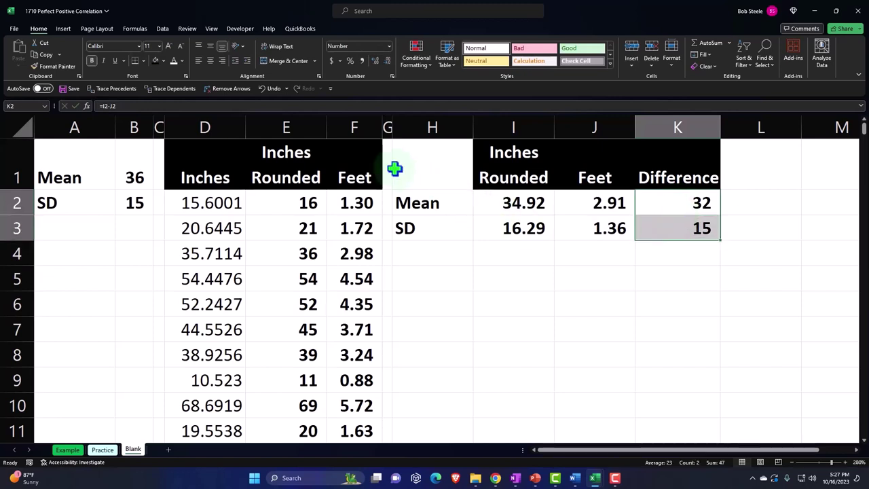
left_click(374, 61)
left_click(374, 61)
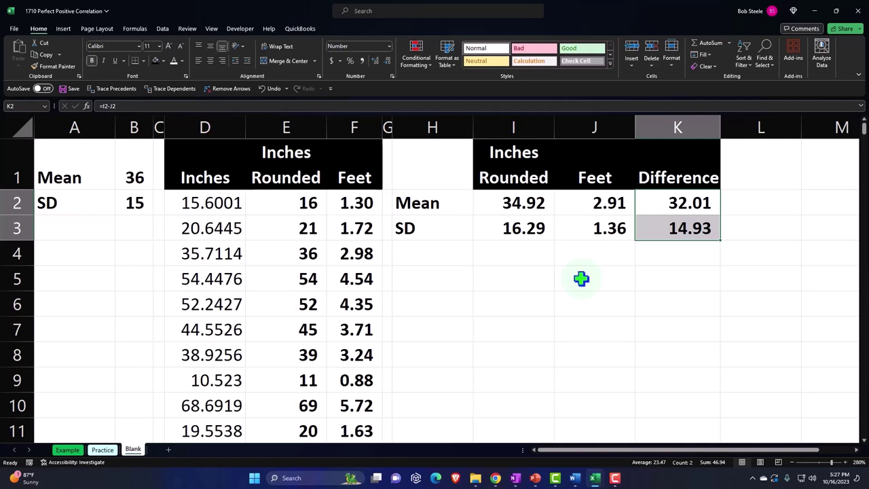
left_click_drag(473, 129, 452, 133)
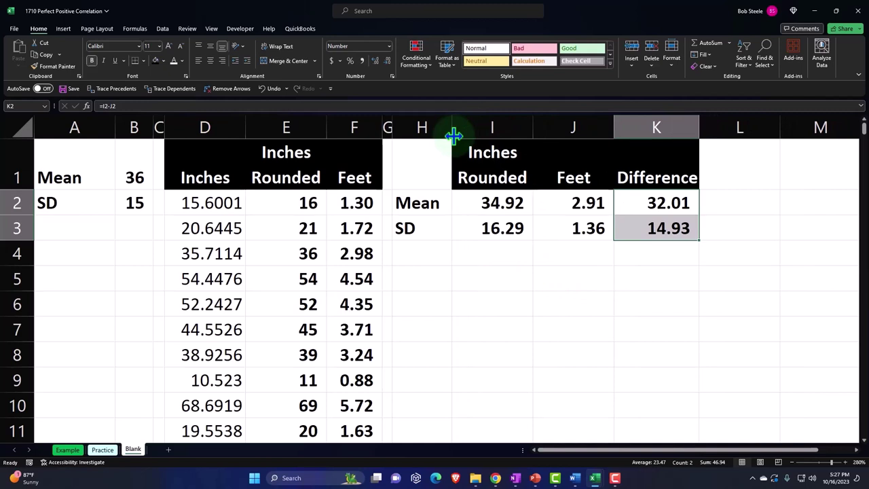
left_click(417, 282)
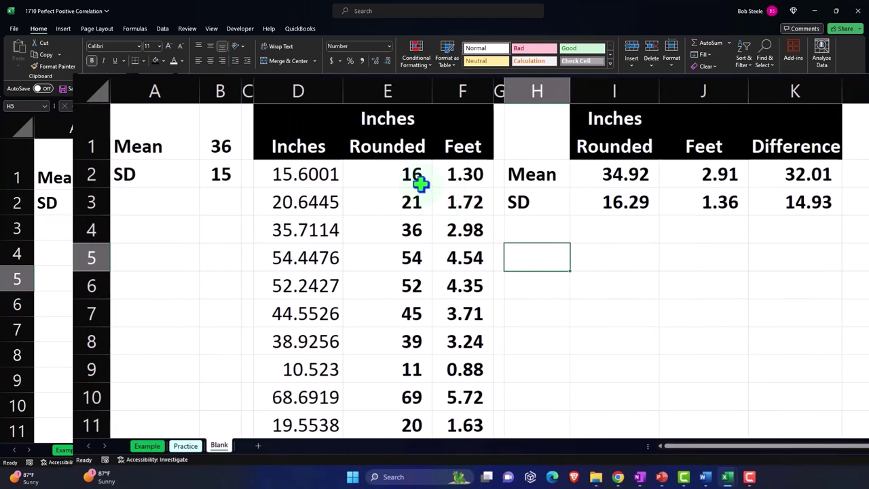
- Insert a histogram chart of the Inches Rounded column, E1:E311
left_click(391, 145)
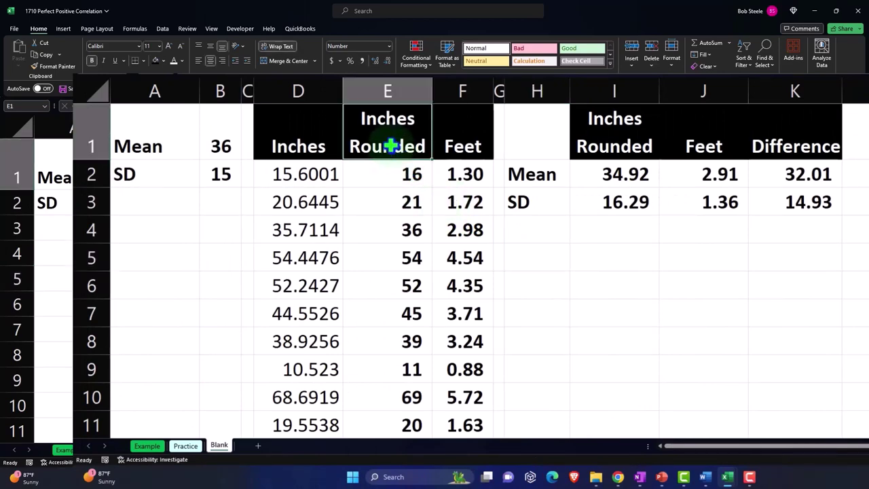
key("ctrl+shift+Down")
scroll(394, 150, "down", 3)
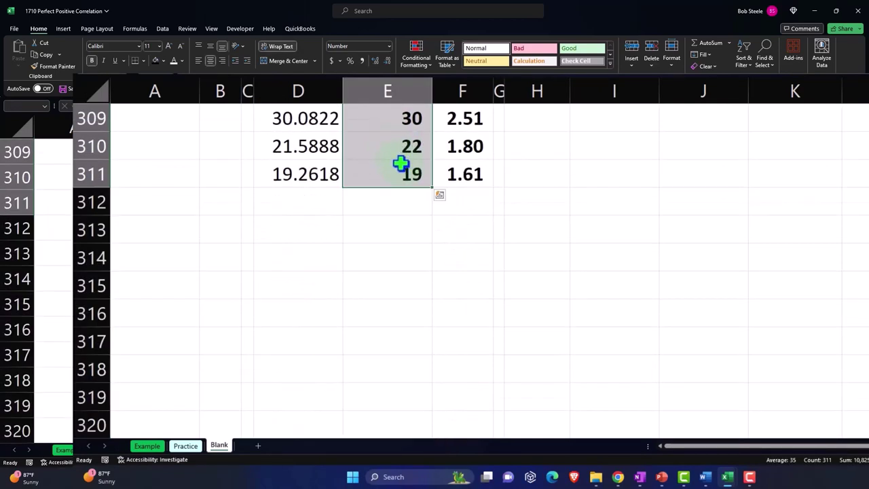
scroll(398, 163, "up", 20)
scroll(405, 164, "up", 7)
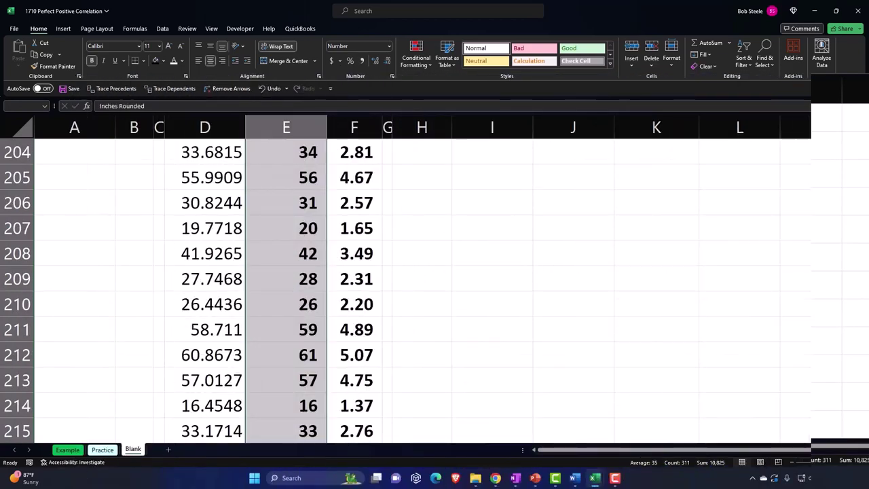
scroll(866, 343, "up", 20)
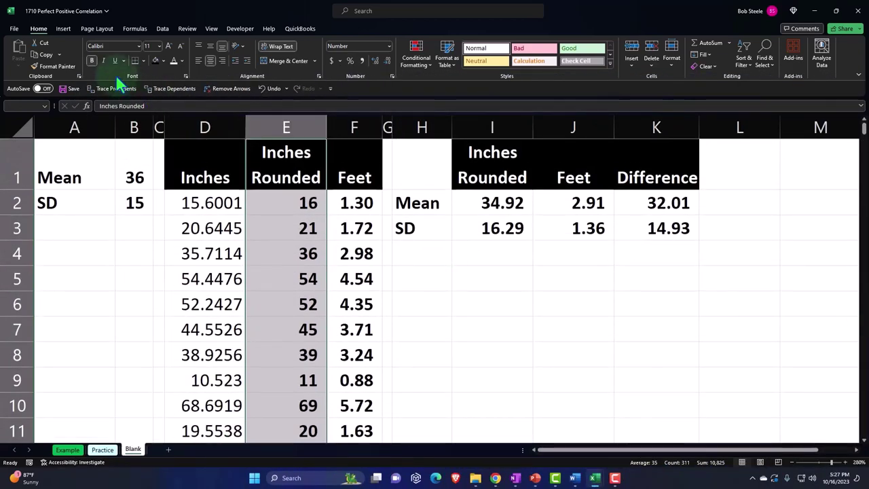
left_click(63, 28)
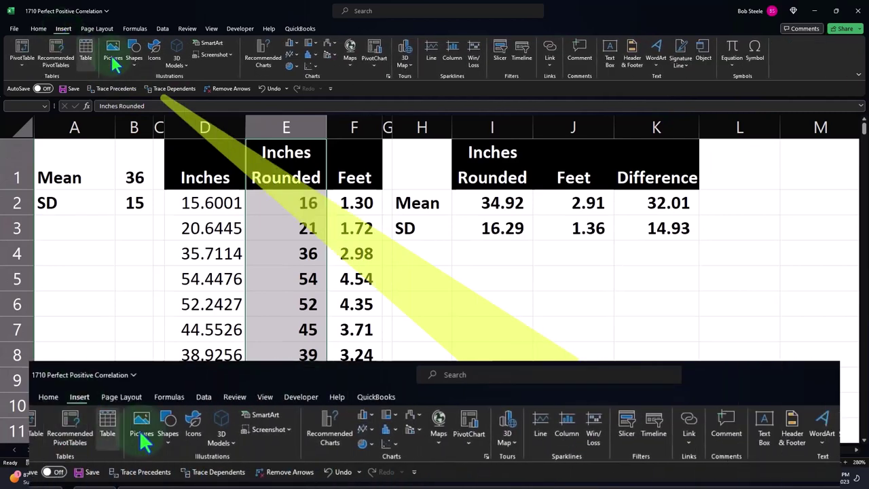
left_click(310, 55)
left_click(315, 89)
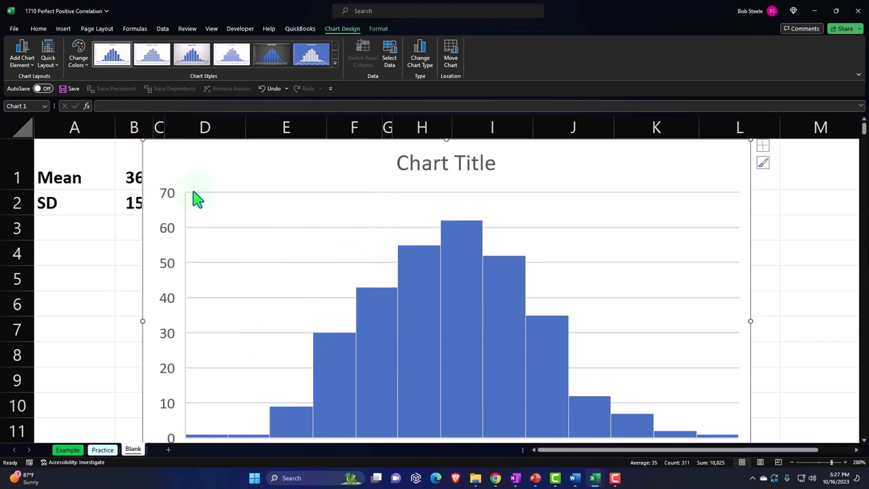
- Move the histogram beside the data columns so it starts at column H around row 3
left_click_drag(193, 162, 453, 243)
left_click(657, 243)
left_click_drag(643, 241, 647, 245)
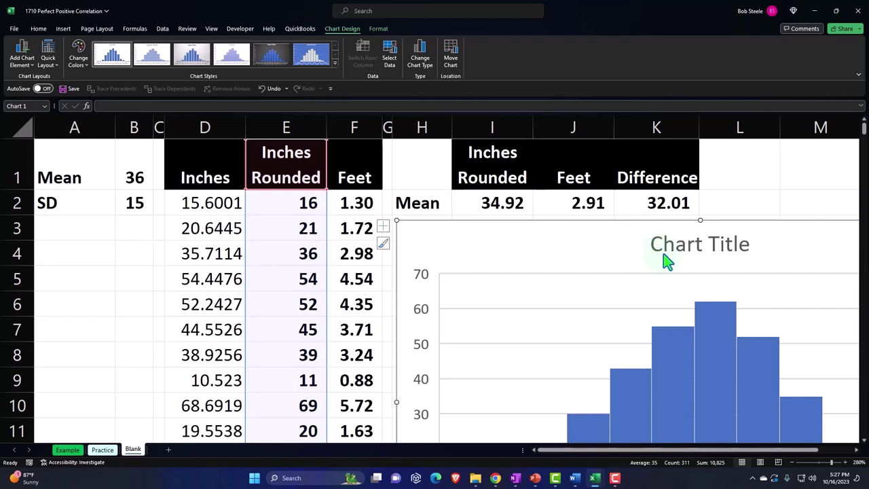
- Replace the placeholder title of the Inches Rounded histogram with "Inches"
left_click(666, 248)
double_click(662, 246)
left_click(653, 244)
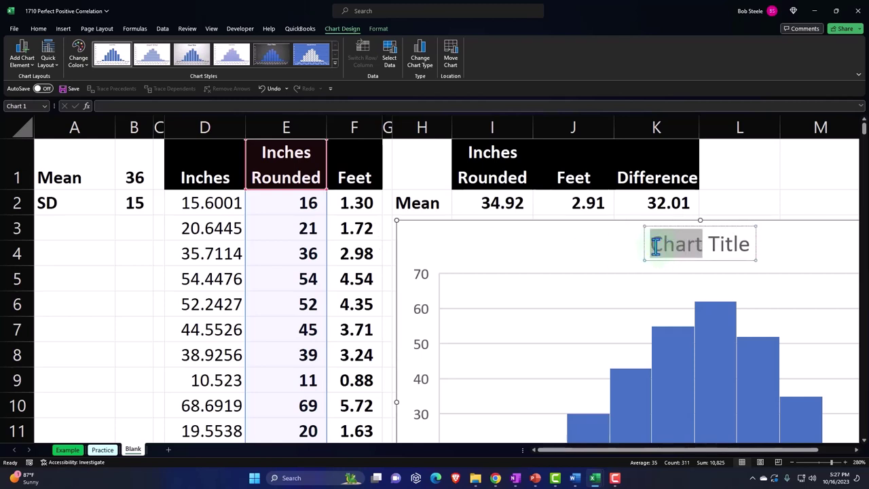
left_click(747, 243, "shift")
type("In")
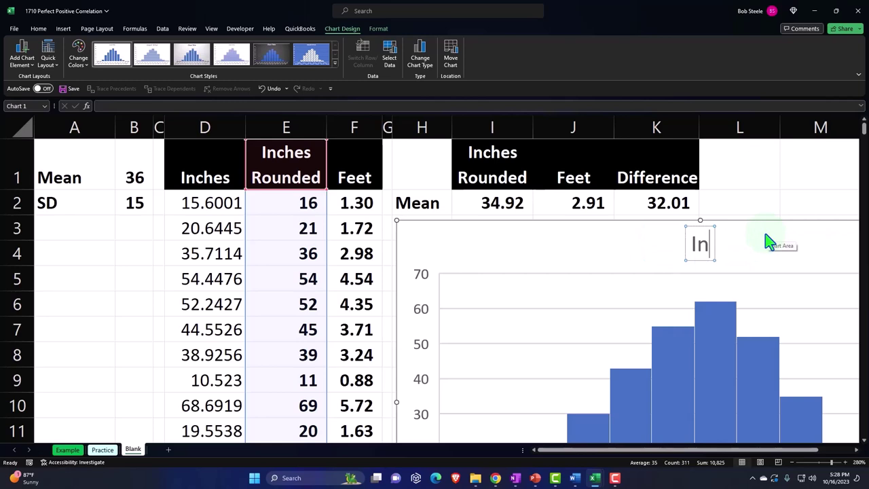
type("ches")
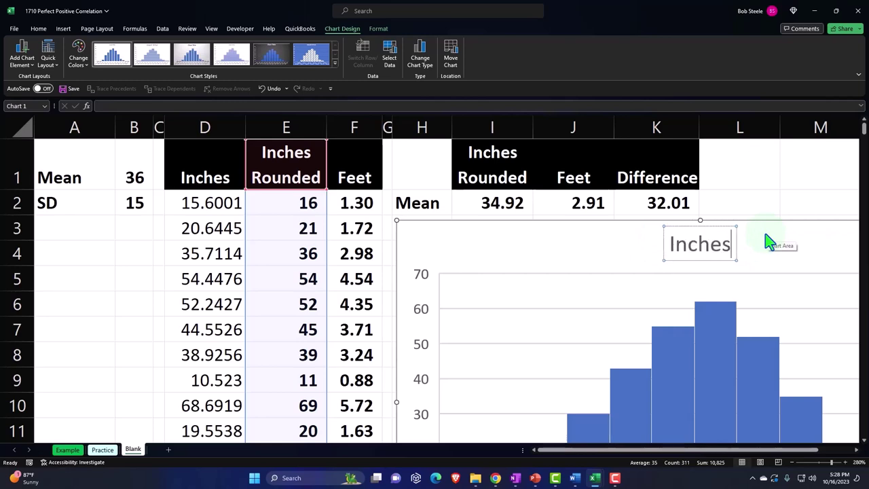
left_click(768, 243)
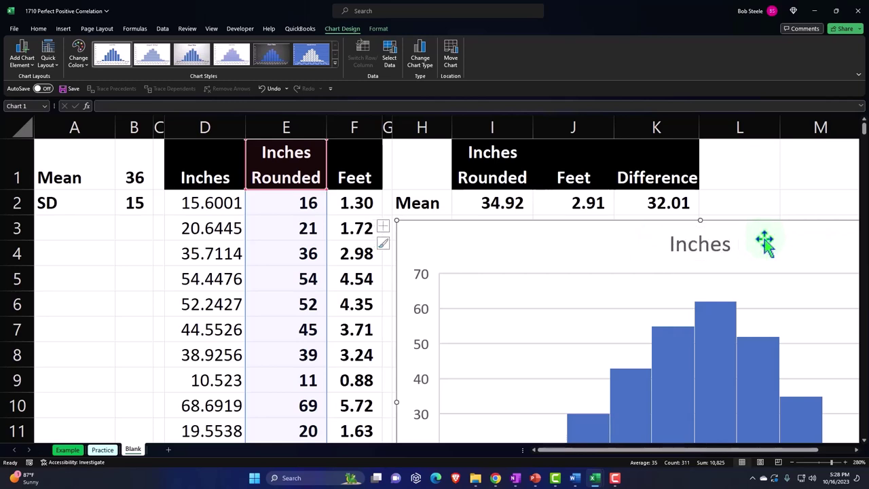
- Shrink the Inches histogram and move it below the mean and SD table, starting in column H around row 9
left_click(793, 464)
left_click(793, 463)
scroll(398, 311, "up", 2)
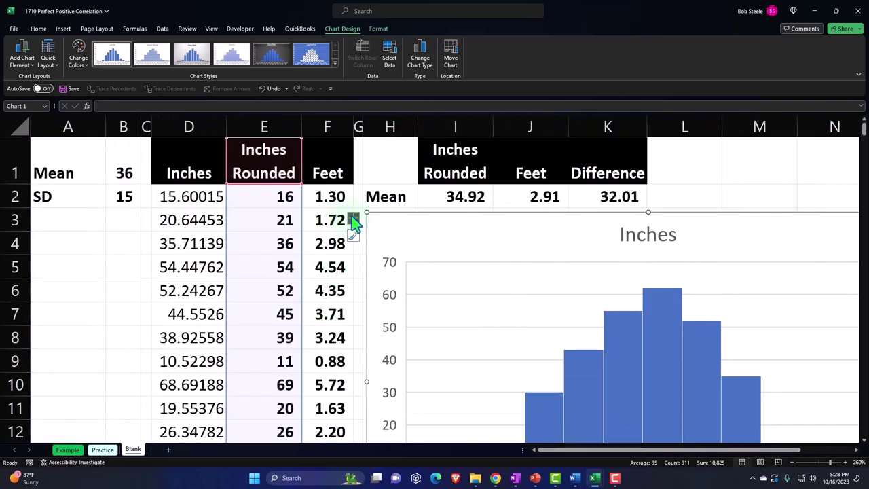
left_click_drag(364, 211, 542, 289)
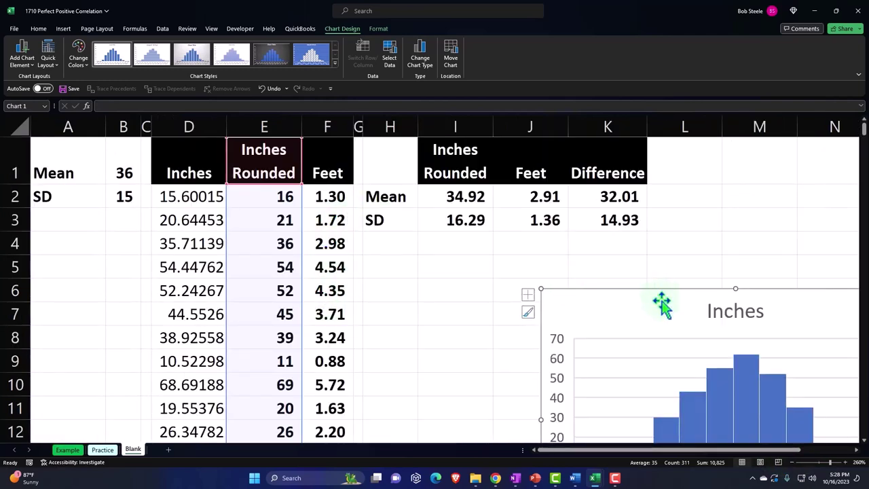
left_click_drag(642, 319, 477, 302)
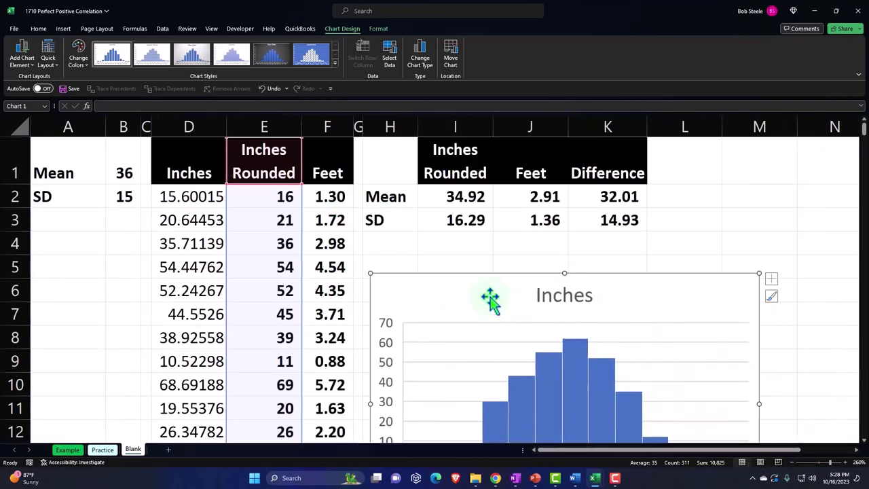
scroll(451, 230, "down", 1)
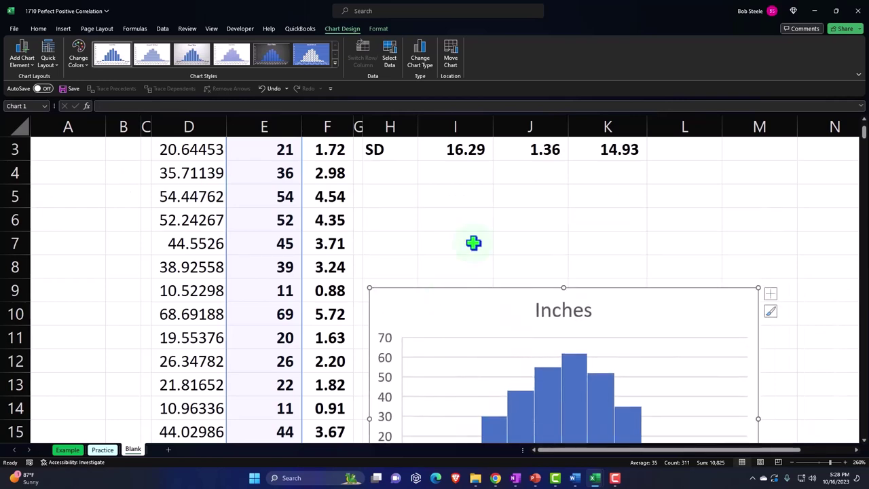
left_click(413, 244)
- Insert a histogram of the Feet column, F1:F311, and place it below the Inches chart, starting in column H around row 21
scroll(412, 247, "up", 1)
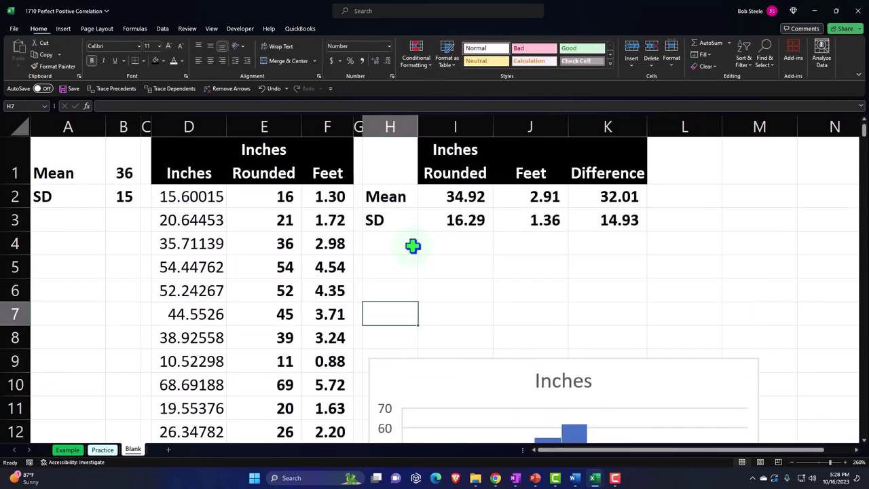
left_click(332, 173)
key("ctrl+shift+Down")
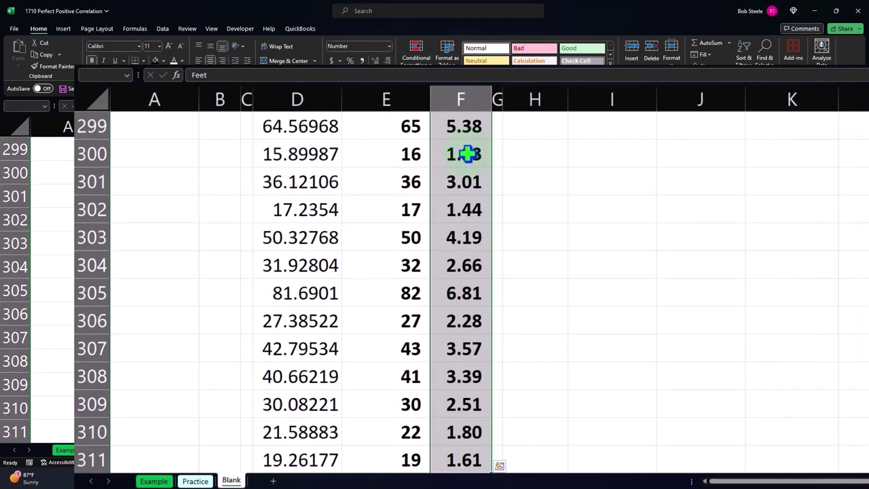
key("ctrl+BackSpace")
scroll(430, 209, "down", 5)
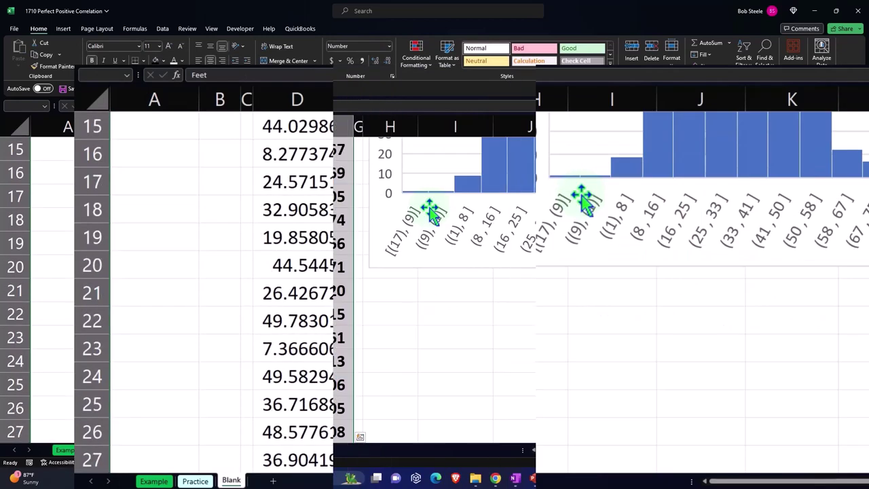
left_click(63, 28)
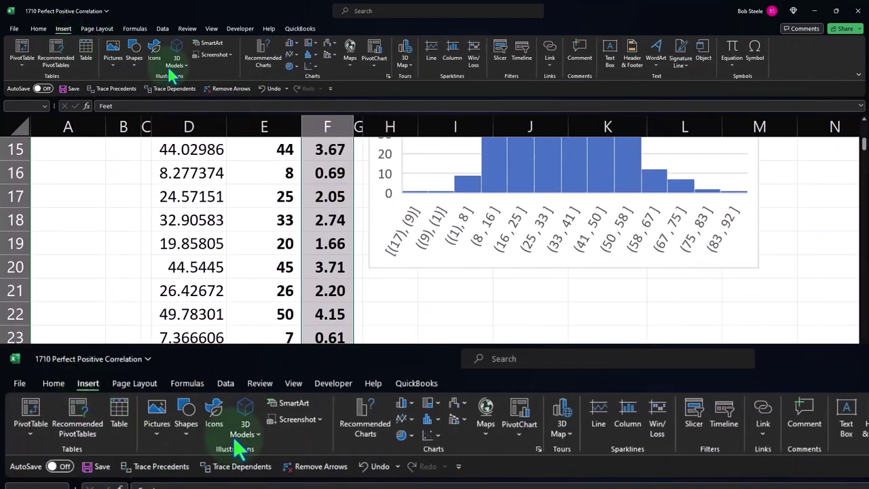
left_click(305, 67)
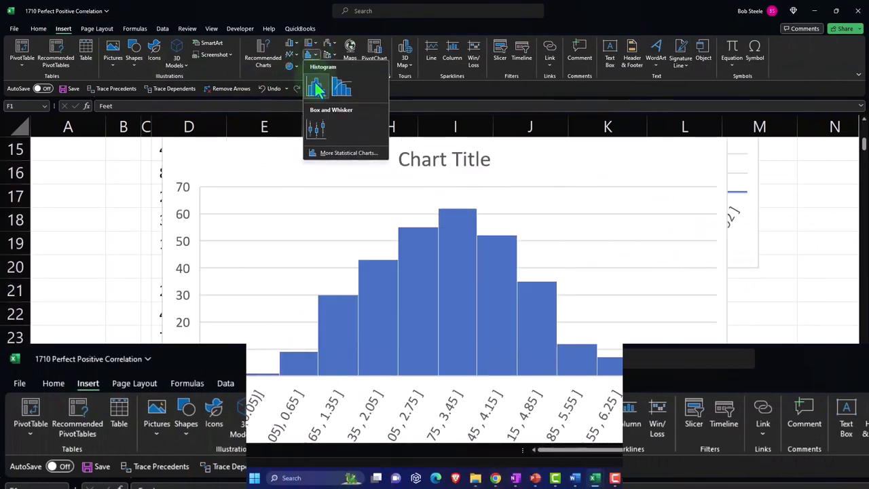
left_click(314, 83)
left_click_drag(196, 185, 388, 301)
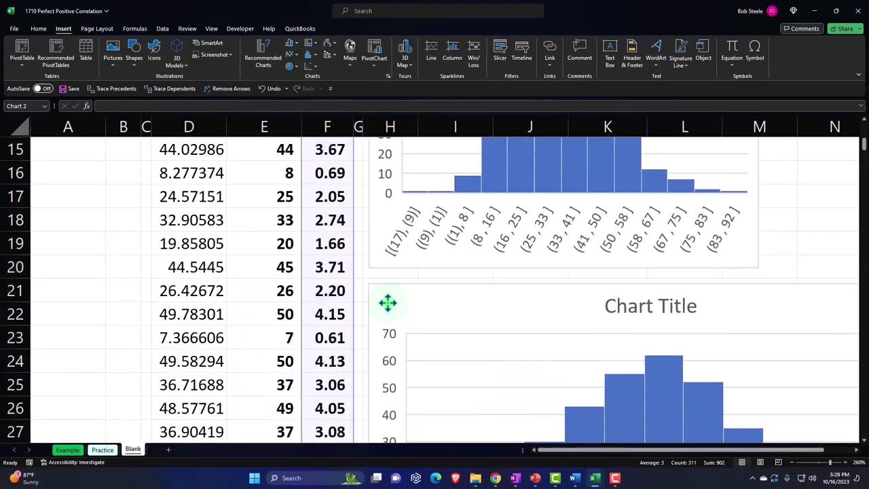
- Replace the placeholder title of the new Feet column histogram with "Feet"
left_click(609, 307)
left_click_drag(613, 306, 684, 305)
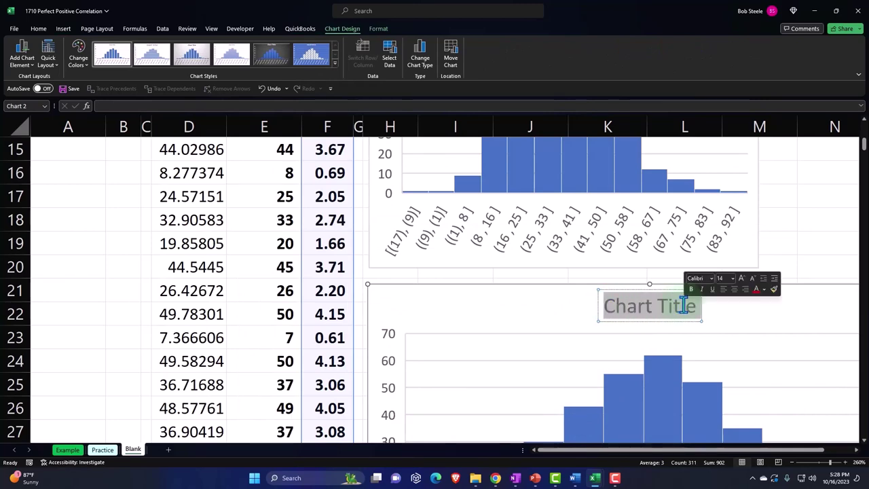
type("Feet")
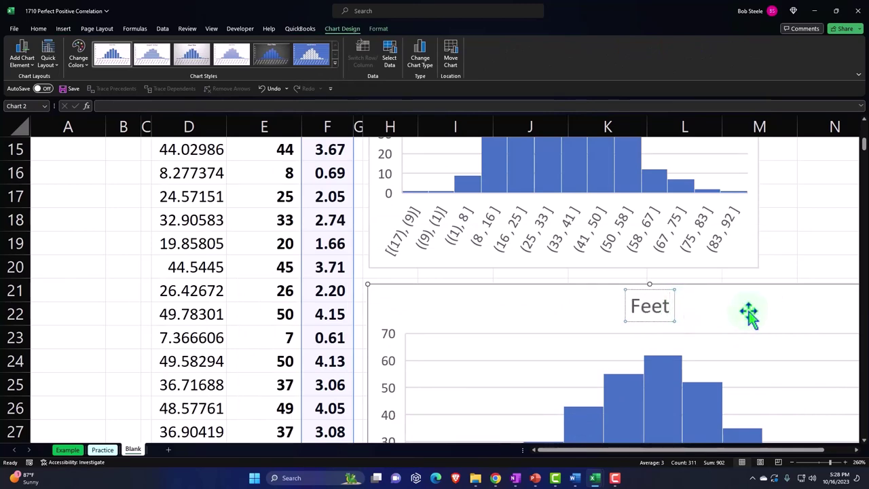
left_click(749, 314)
- Shrink the Feet histogram to roughly the size of the Inches histogram, so that it ends within column M
scroll(749, 313, "down", 3)
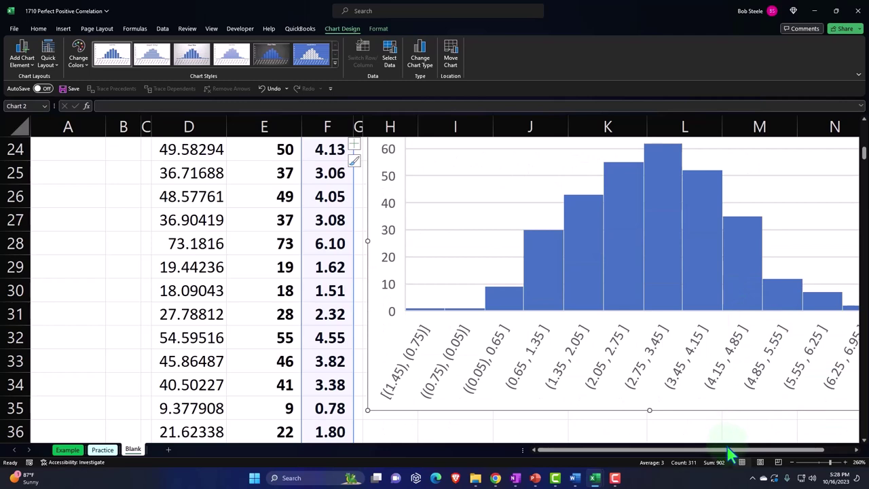
left_click_drag(728, 450, 763, 452)
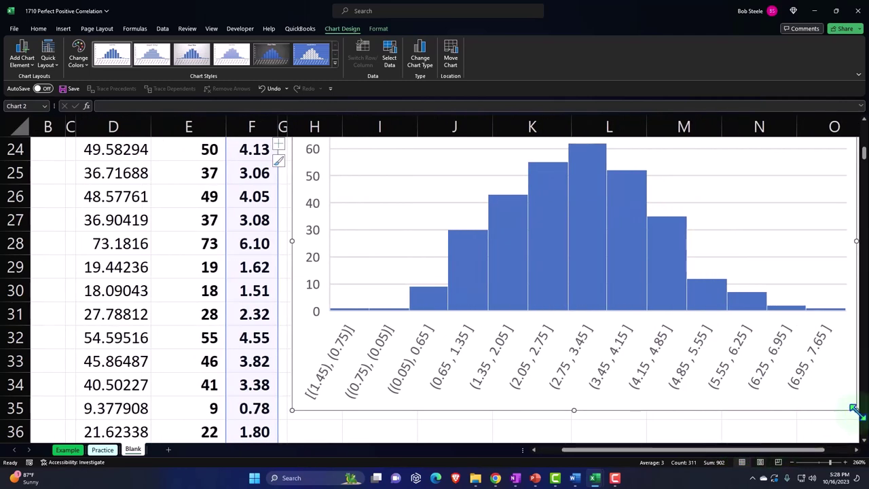
left_click_drag(854, 409, 625, 370)
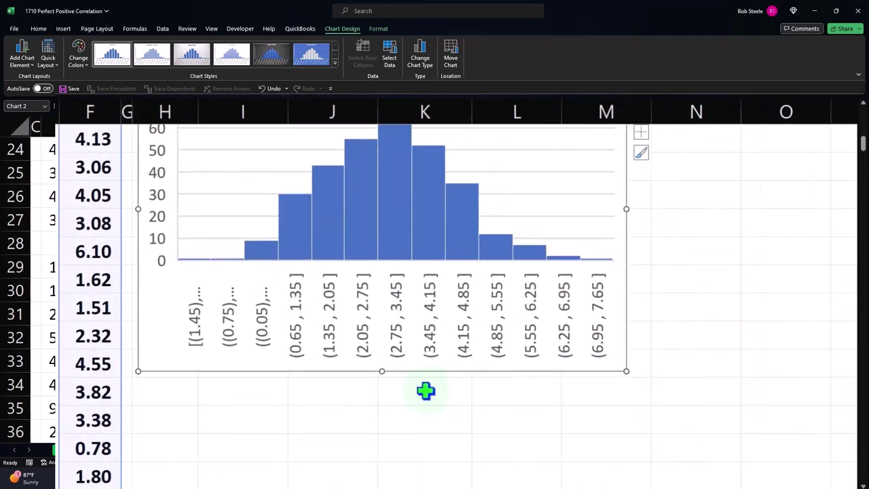
scroll(428, 401, "up", 3)
scroll(400, 380, "up", 2)
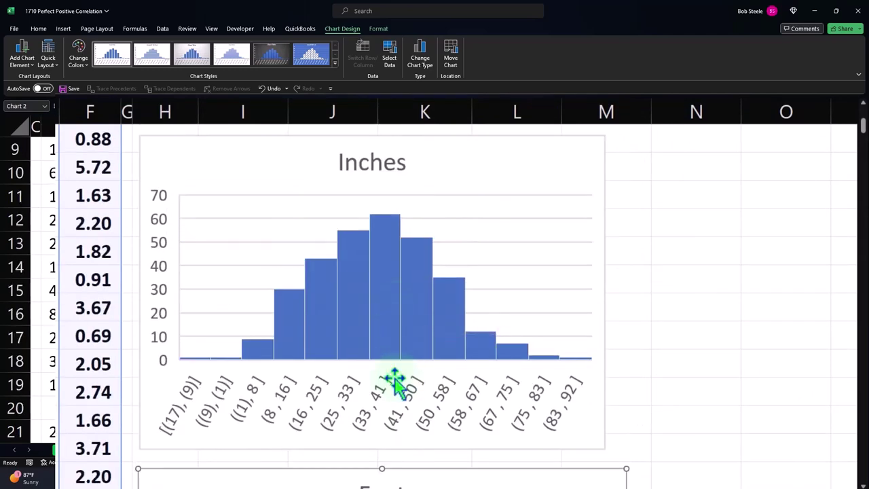
scroll(395, 380, "down", 3)
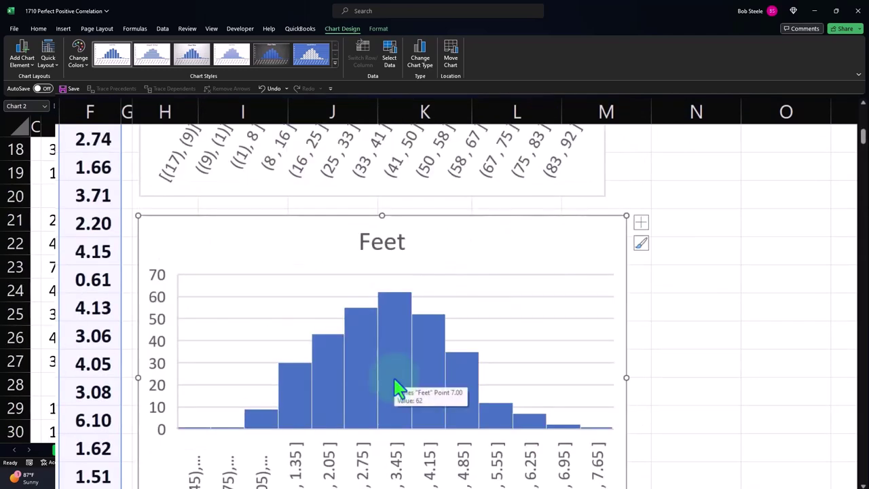
scroll(397, 387, "down", 1)
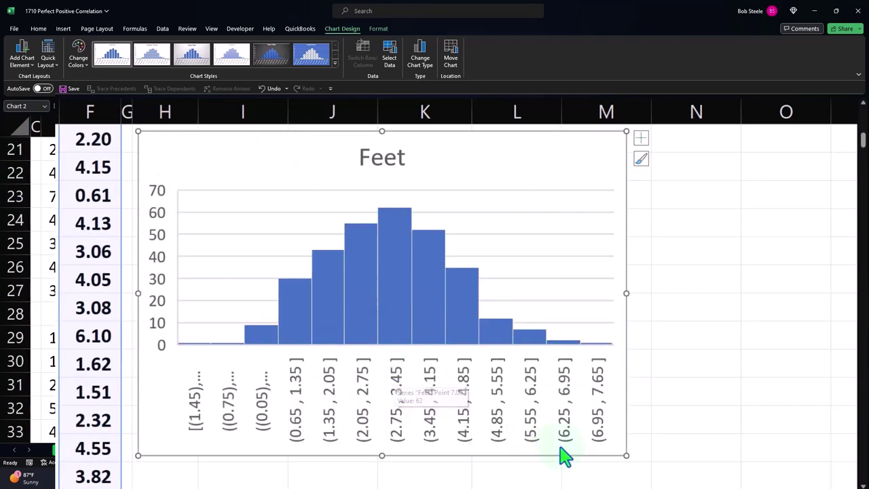
left_click_drag(626, 458, 615, 451)
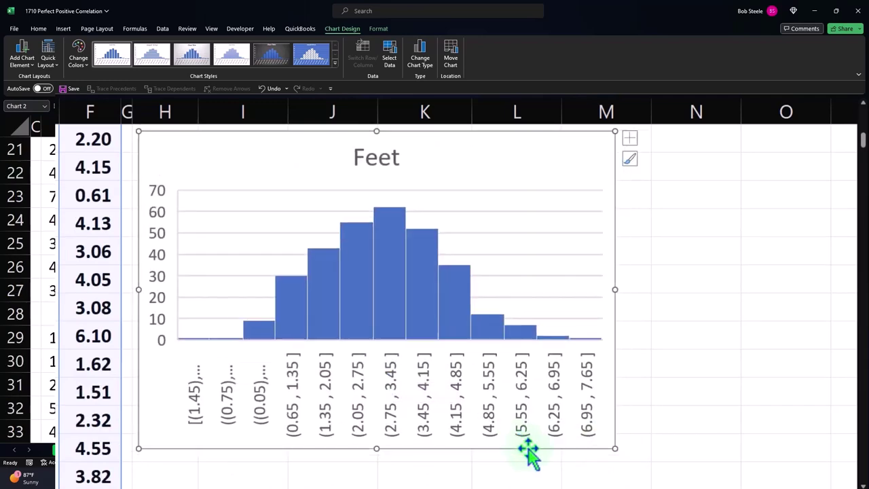
- Shrink the Inches histogram further so that it spans about columns H to K
scroll(528, 450, "up", 2)
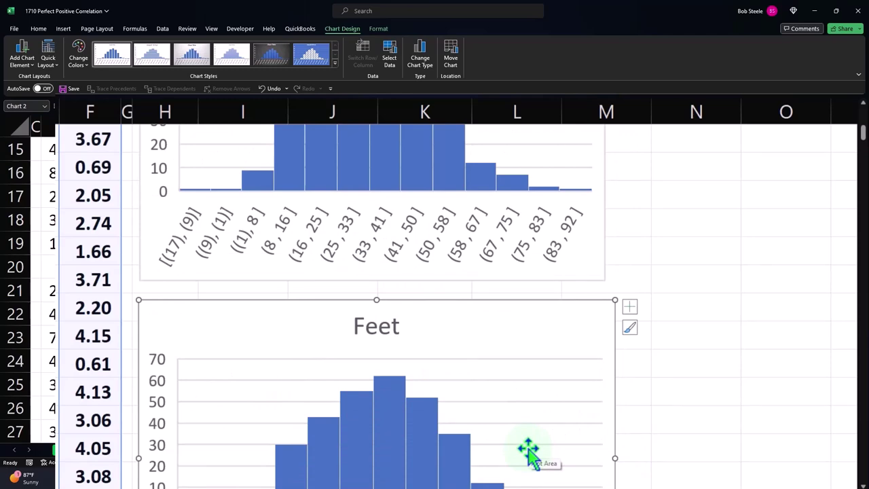
scroll(528, 450, "up", 5)
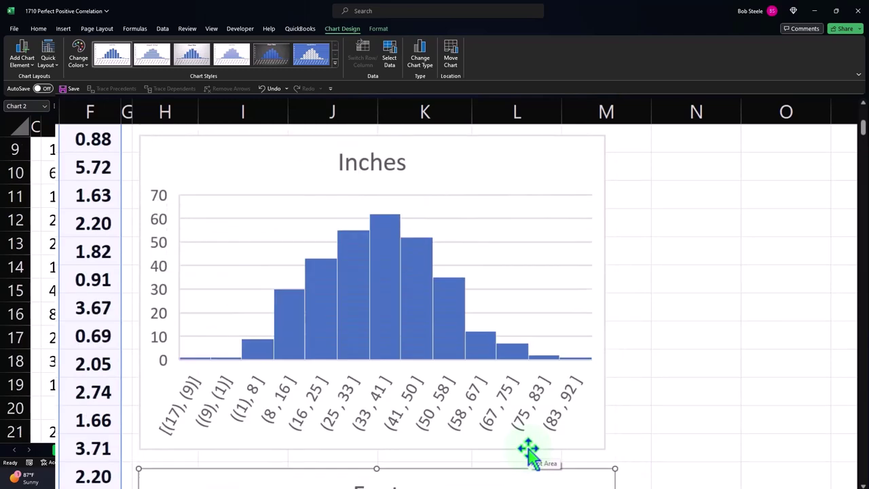
scroll(575, 404, "down", 4)
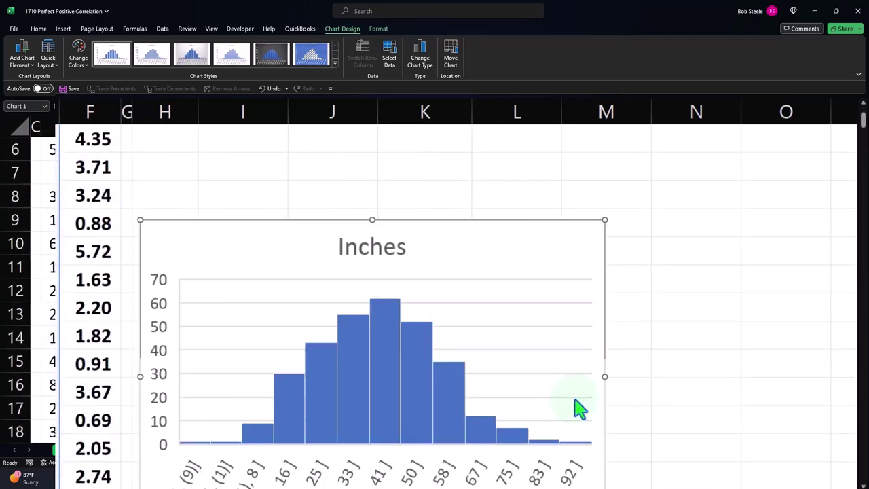
left_click_drag(603, 364, 463, 337)
scroll(464, 344, "up", 4)
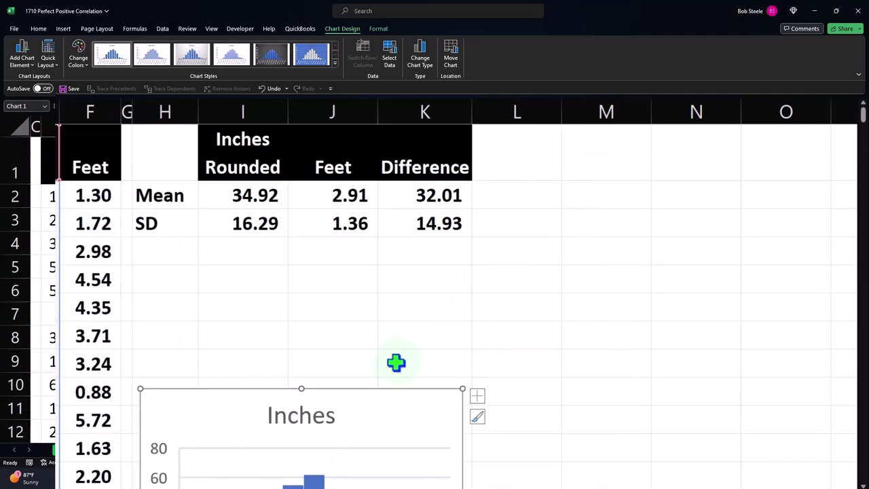
- Shrink the Feet histogram again so that it ends near the start of column L, close to the Inches chart's width
scroll(407, 377, "down", 4)
left_click(273, 403)
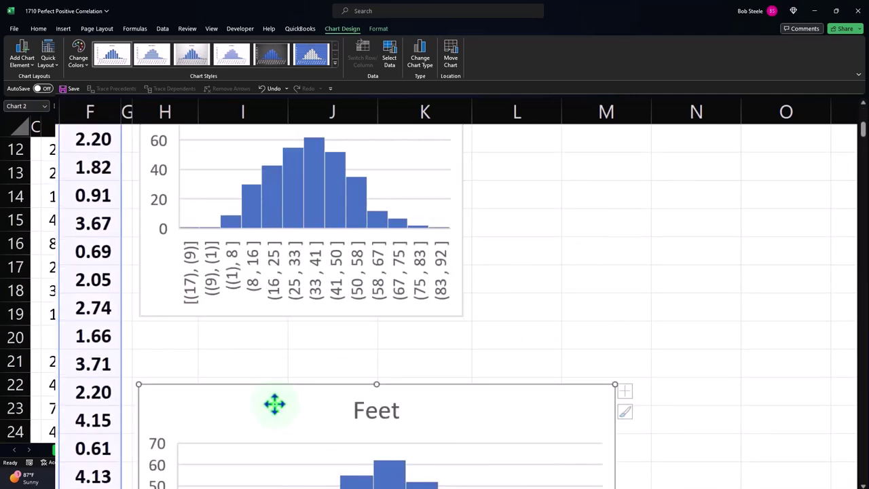
scroll(274, 403, "down", 2)
scroll(537, 434, "down", 1)
left_click_drag(615, 448, 499, 353)
- Enter a label beginning with "S" in cell H5, below the mean and SD table
scroll(484, 360, "up", 7)
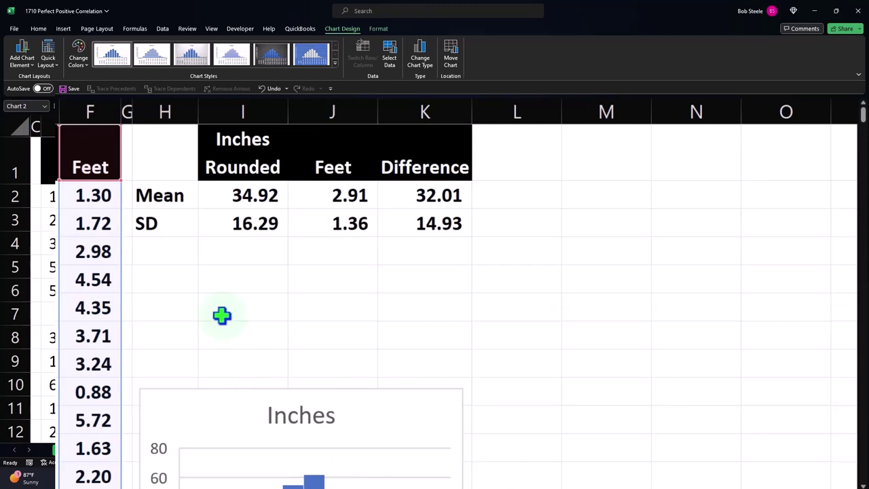
left_click(176, 285)
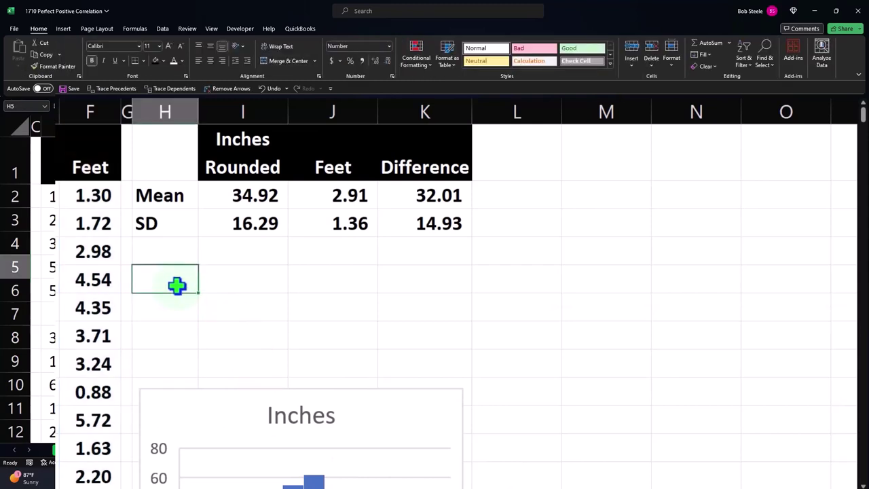
type("S")
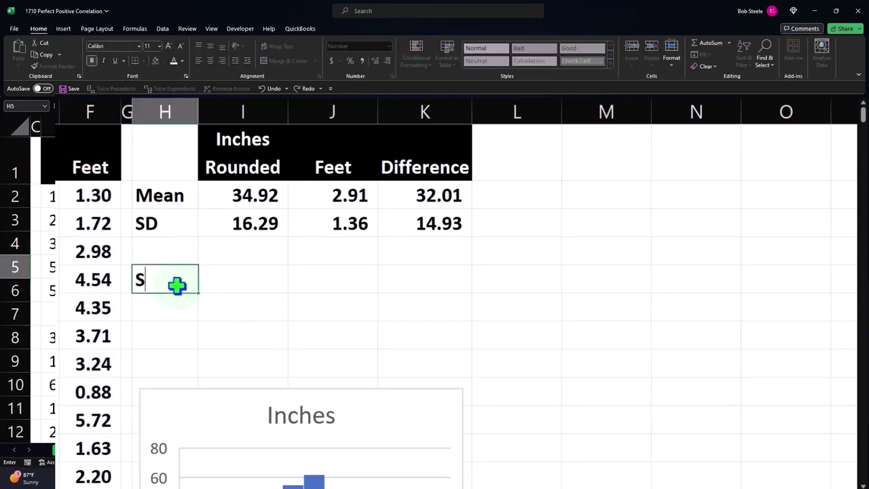
- Enter the label SD in H5 and the value 4 beside it in I5
type("D")
key("Tab")
type("4")
key("Return")
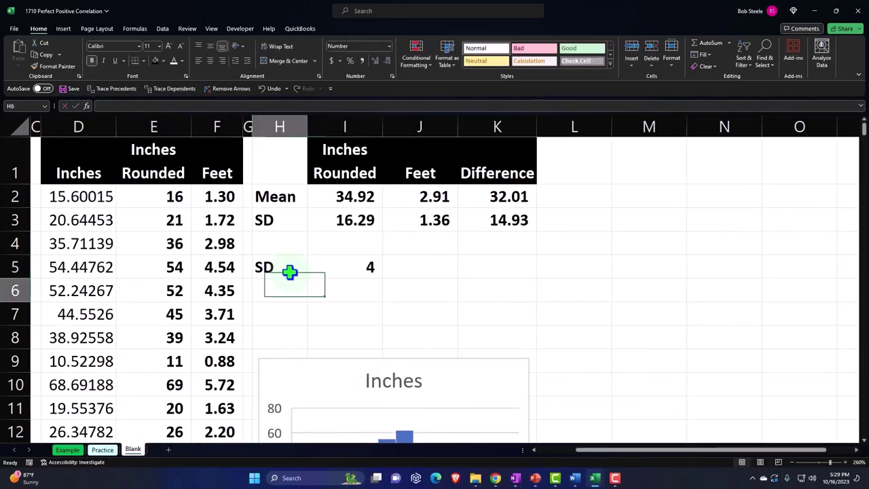
- Enter the column headers X Inches, P(x) and Z in cells M1 through O1
key("Right")
key("Right")
key("Right")
key("Right")
key("Right")
key("Right")
key("Up")
key("Up")
key("Up")
key("Up")
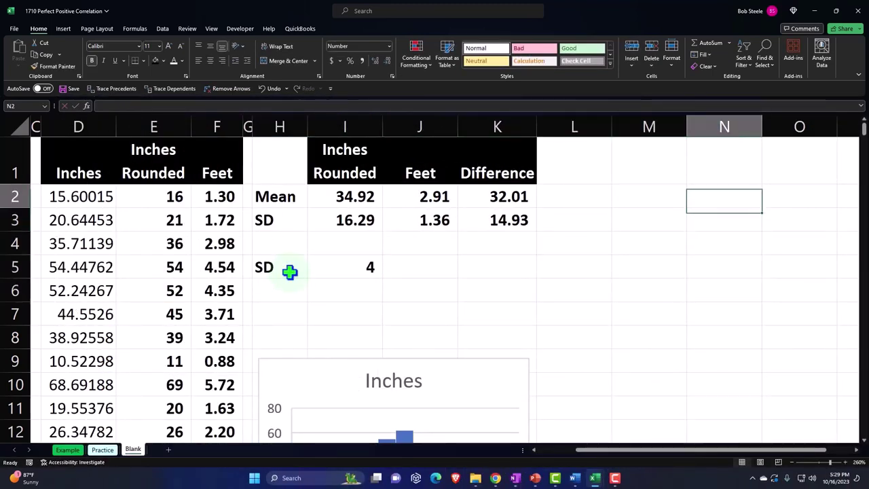
key("Up")
key("Left")
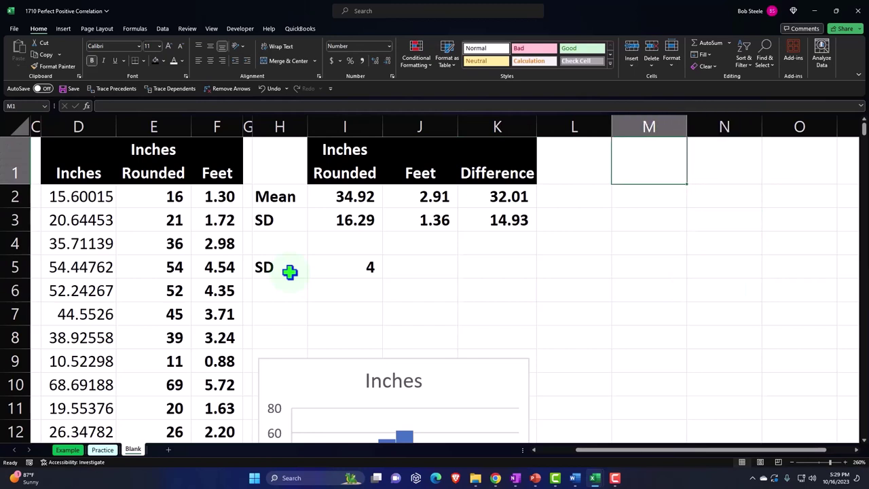
type("X Inch")
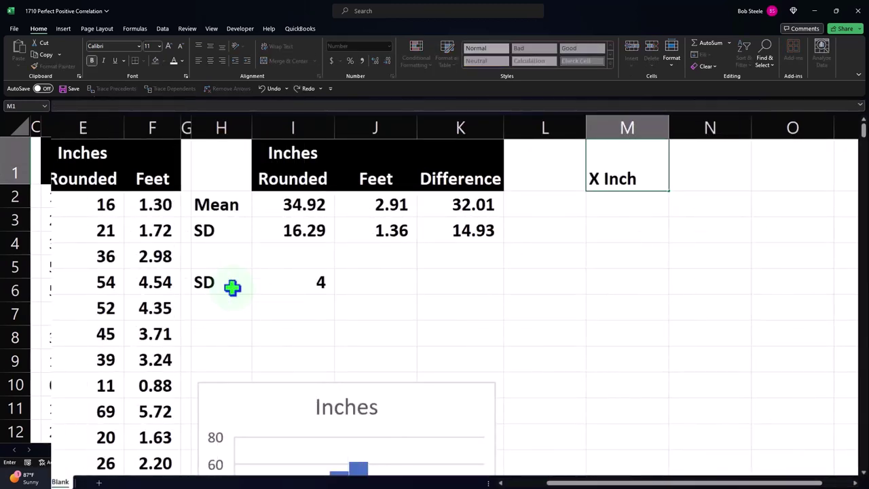
type("es")
key("Tab")
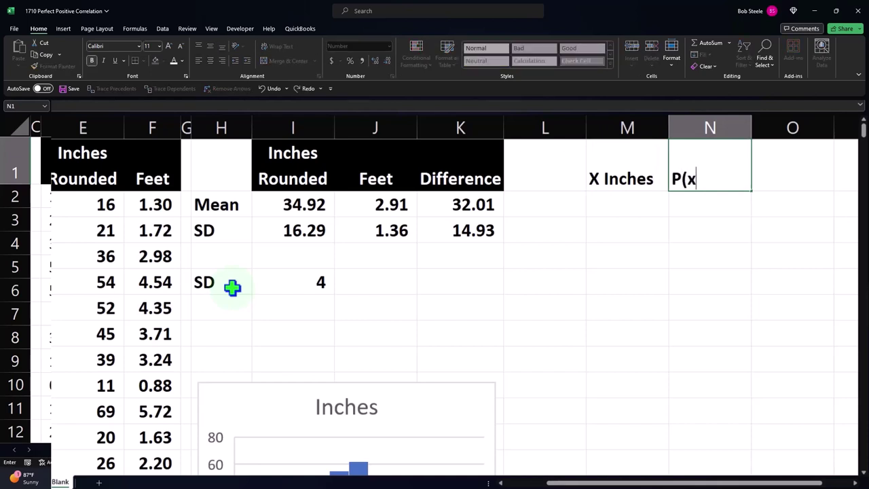
type("P(x)")
key("Tab")
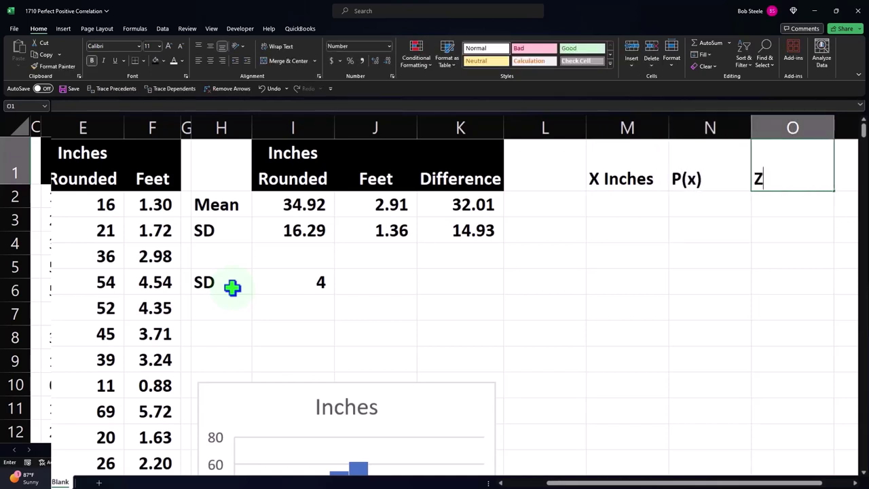
key("Tab")
- Add the headers X Feet, P(X) and Z Feet in Q1 through S1, and change the O1 header to Z Inches
key("Tab")
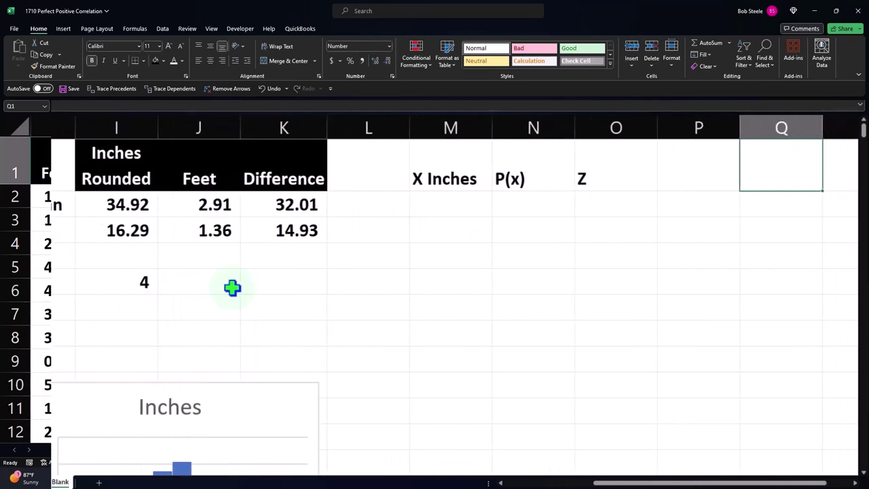
type("X Fe")
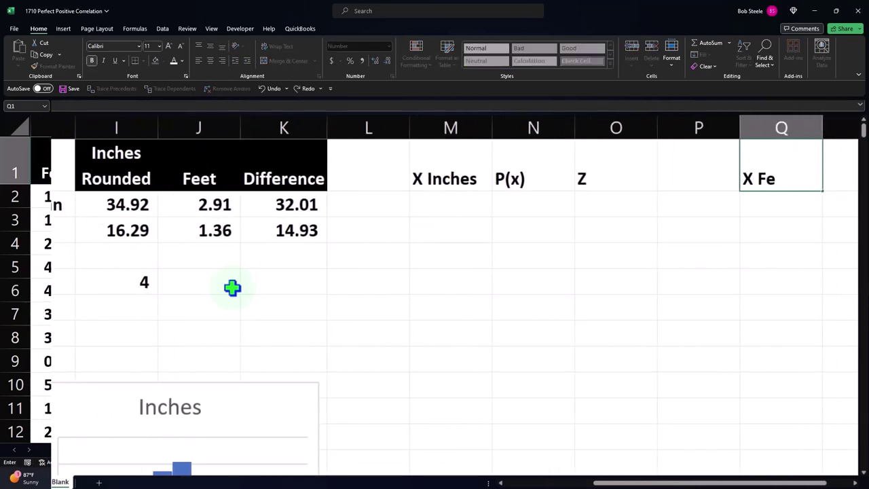
type("et")
key("Tab")
type("P")
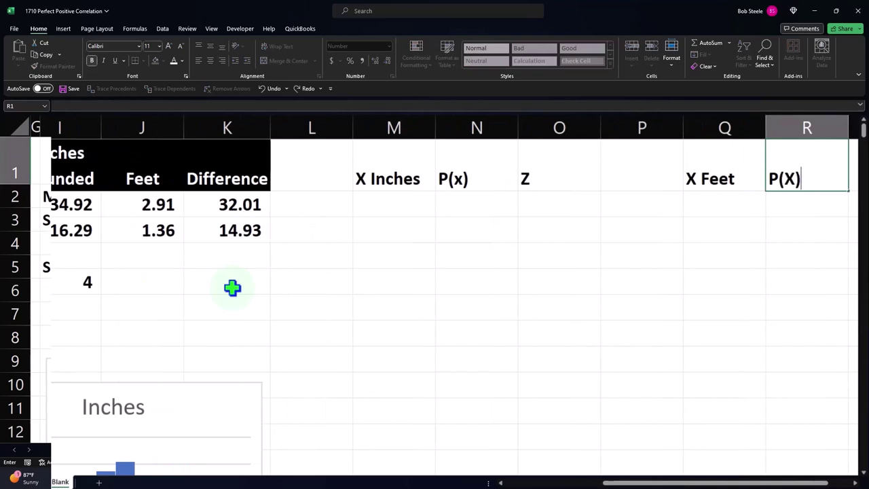
key("Tab")
type("X")
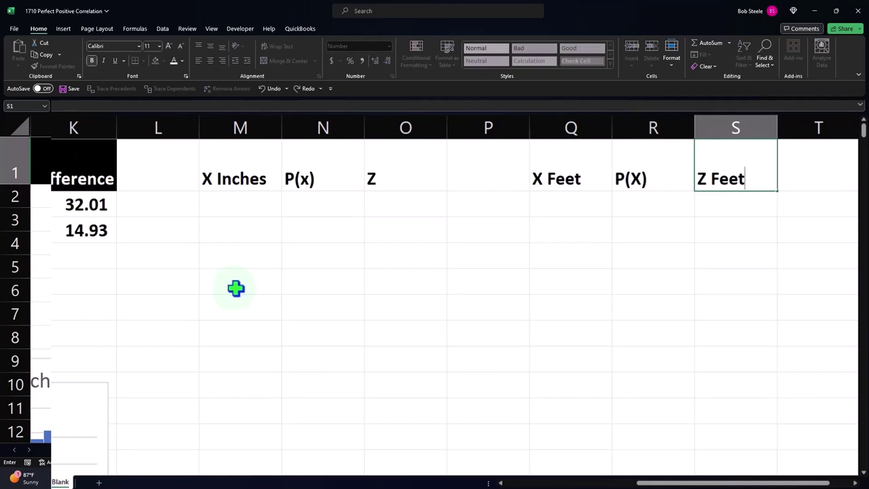
type(" Feet")
left_click(401, 182)
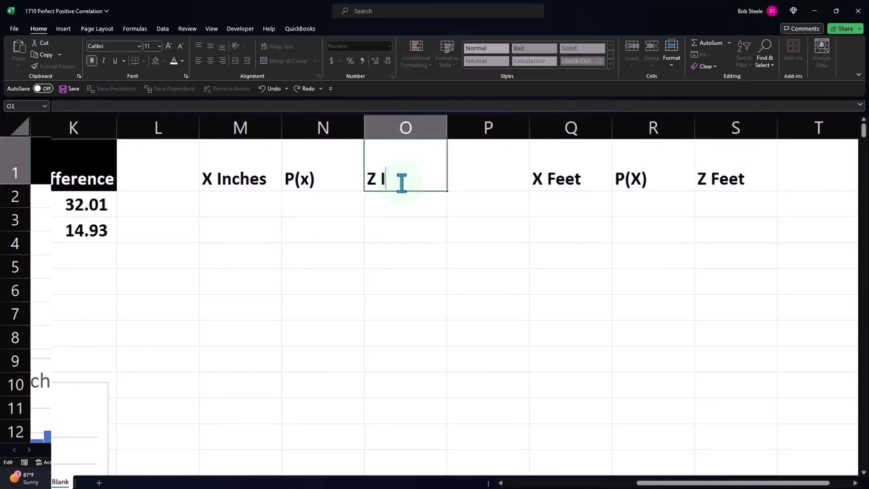
key("Return")
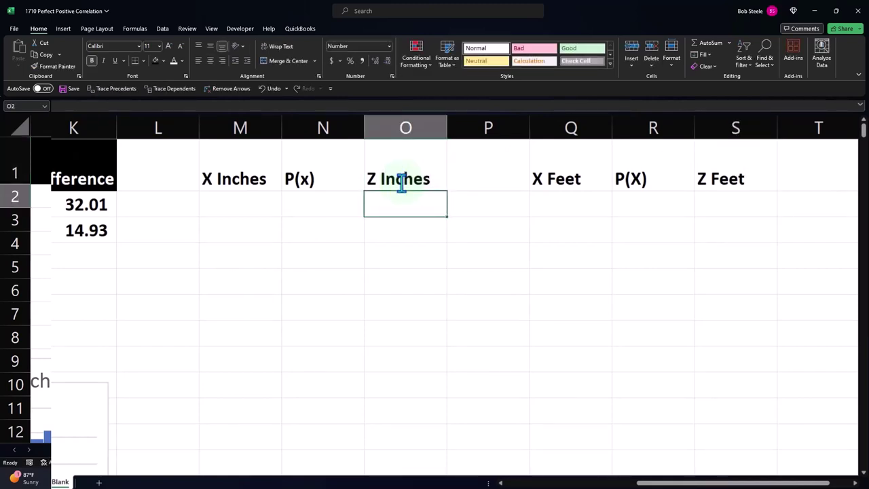
- Examine the mean of the rounded inches in I2 of the summary table
key("Left")
key("Left")
key("Left")
key("Left")
key("Left")
key("Left")
key("Left")
key("Left")
key("Left")
key("Left")
key("Right")
key("Right")
key("Right")
key("Right")
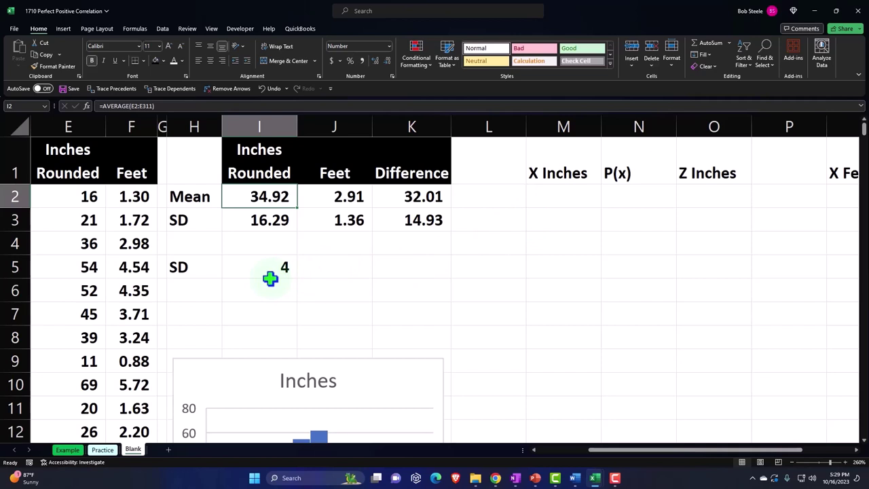
- Label H6 Upper X and H7 Lower X, and widen column H to fit the text
left_click(202, 291)
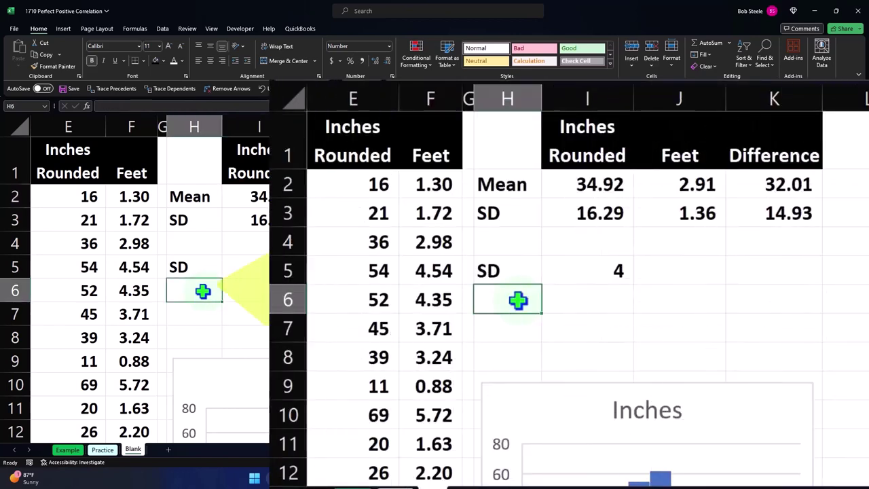
type("Upper X")
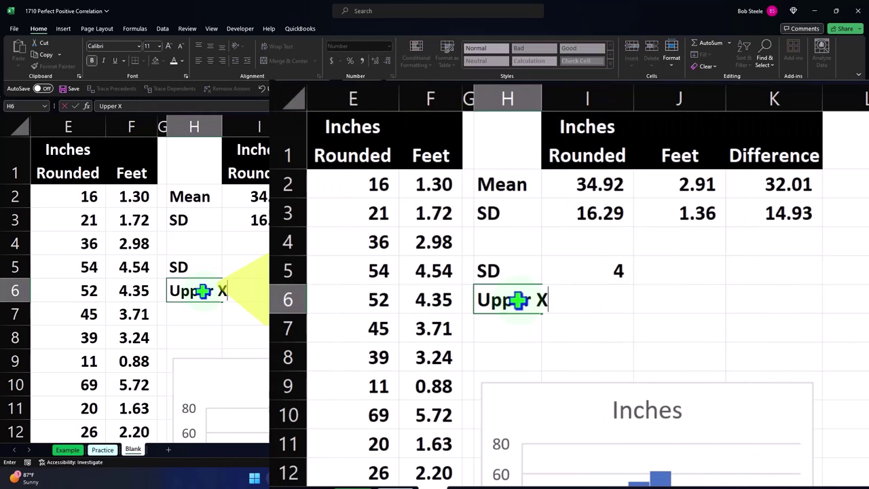
key("Return")
type("Lower X")
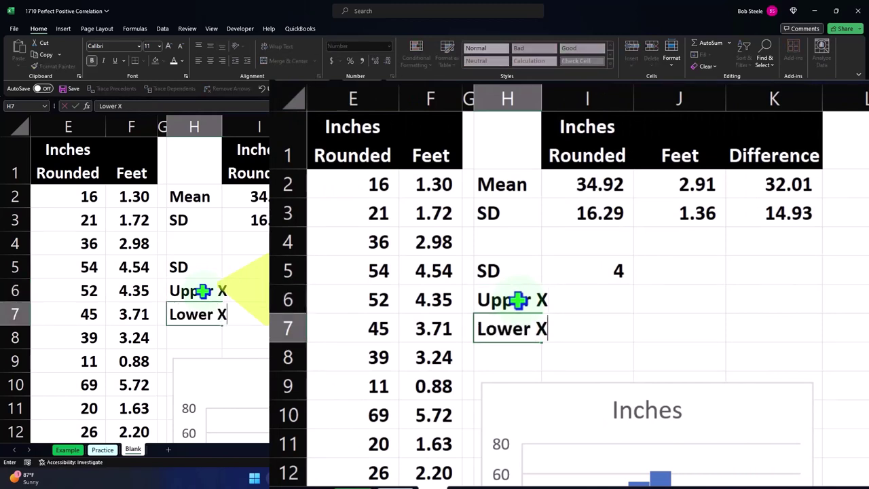
key("Return")
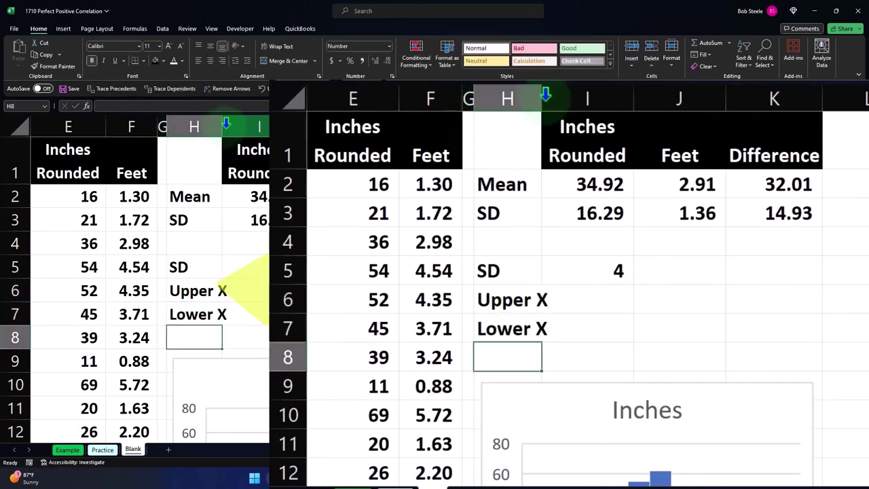
left_click_drag(224, 126, 246, 126)
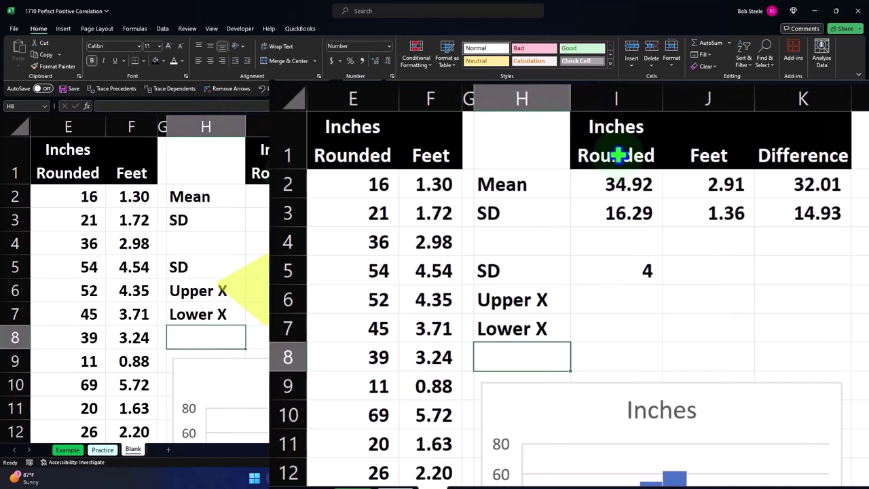
- Try calculating the upper X value in I6 with the formula =I2*I3*I5
left_click(615, 299)
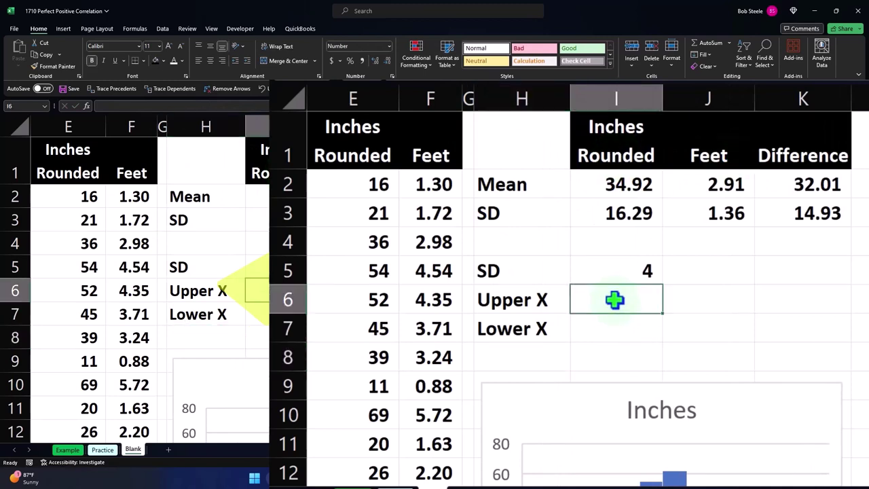
type("=")
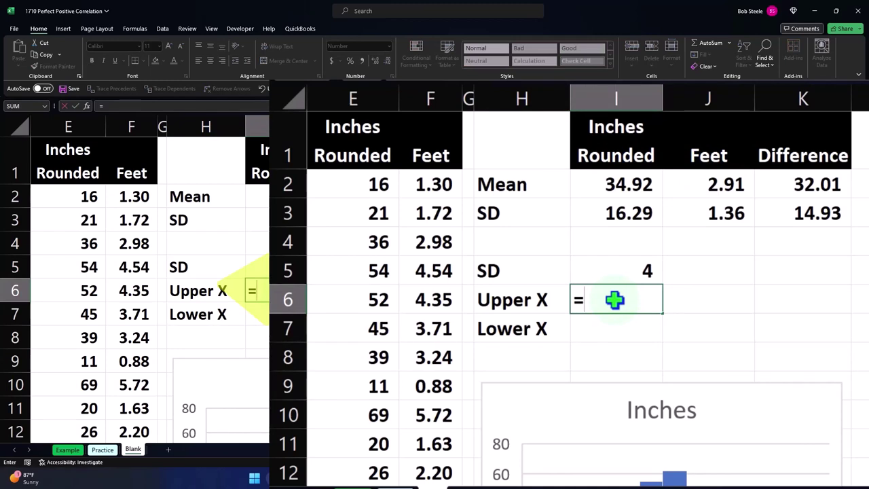
key("Up")
key("Up")
key("Up")
key("Up")
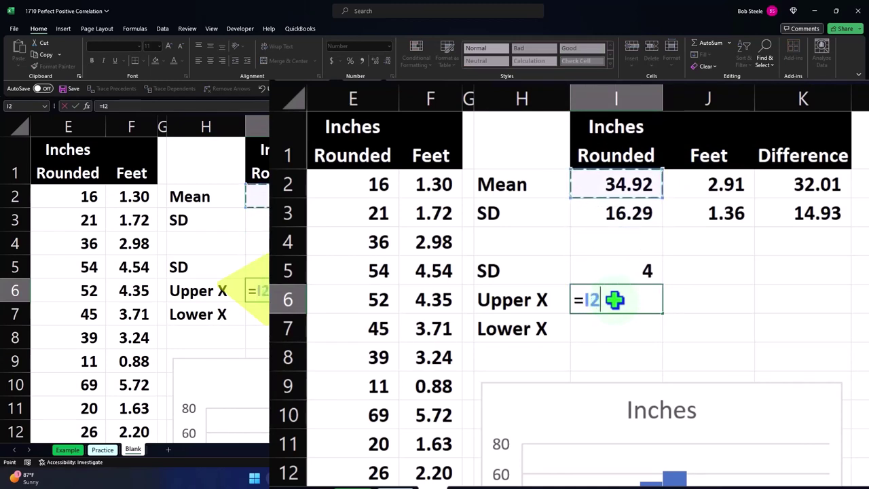
type("*")
key("Up")
key("Up")
key("Up")
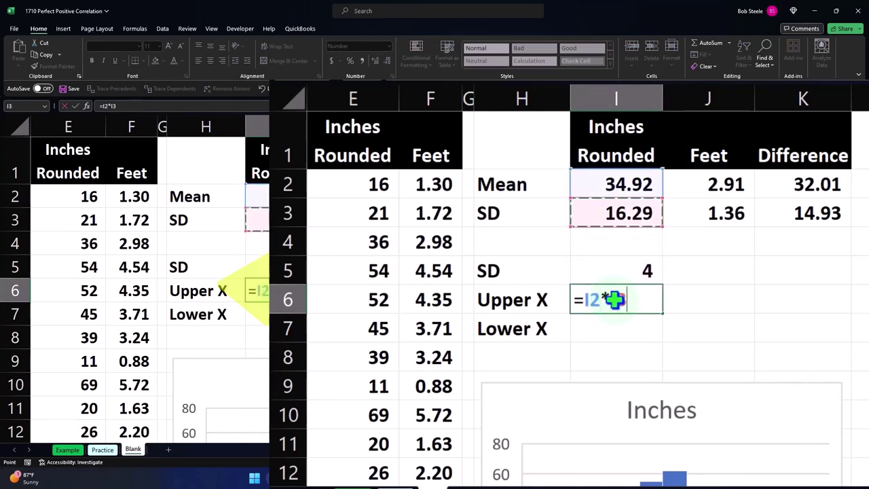
type("*")
key("Up")
key("Return")
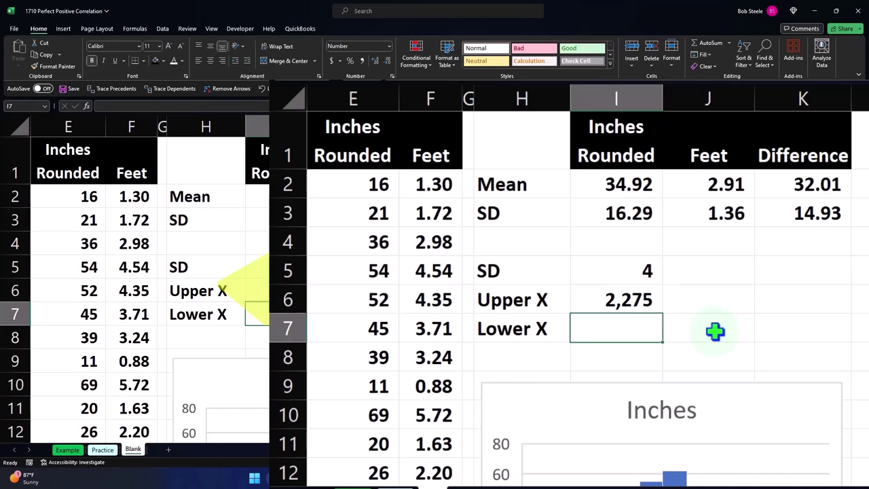
key("Up")
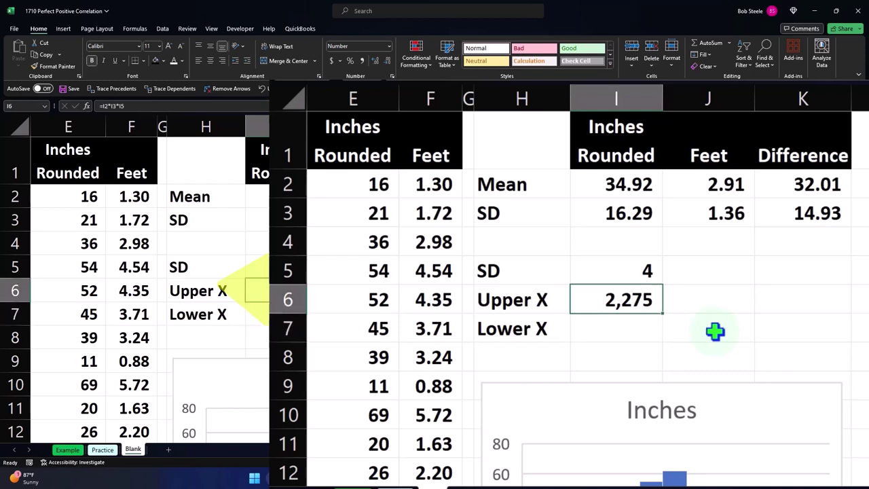
- Swap the two labels so that H6 reads Lower X and H7 reads Upper X
left_click(510, 301)
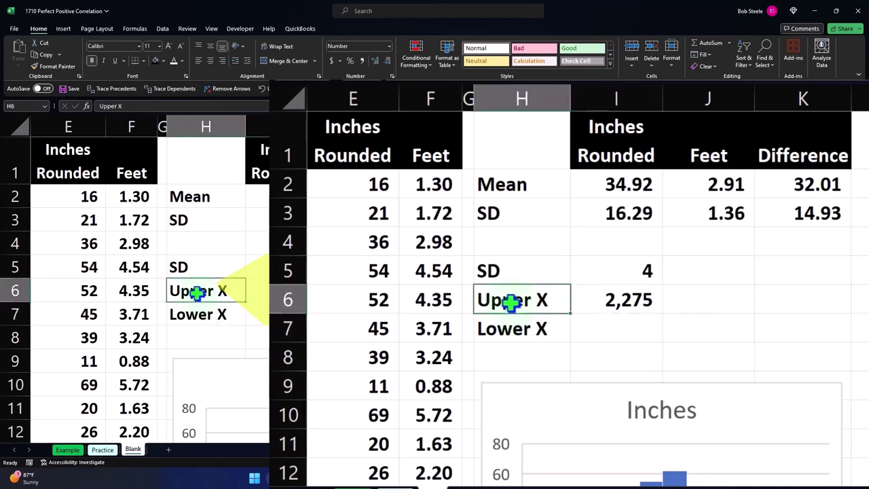
type("Lower")
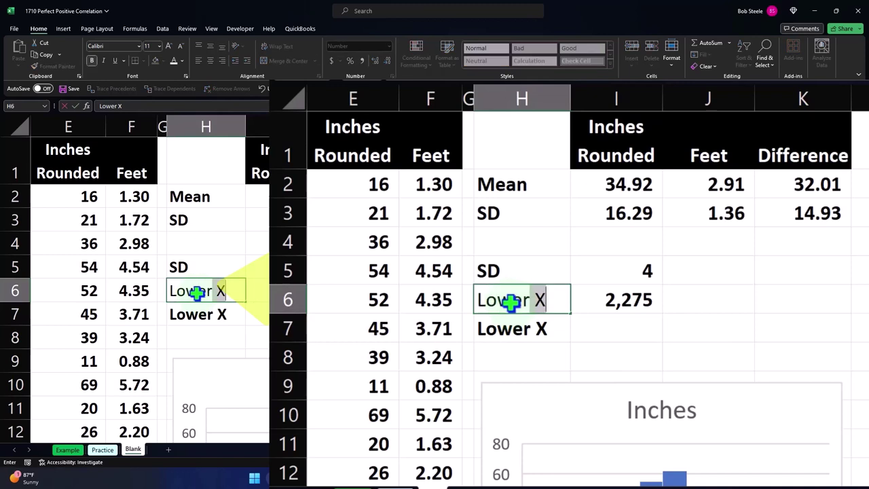
key("Return")
type("Uppe")
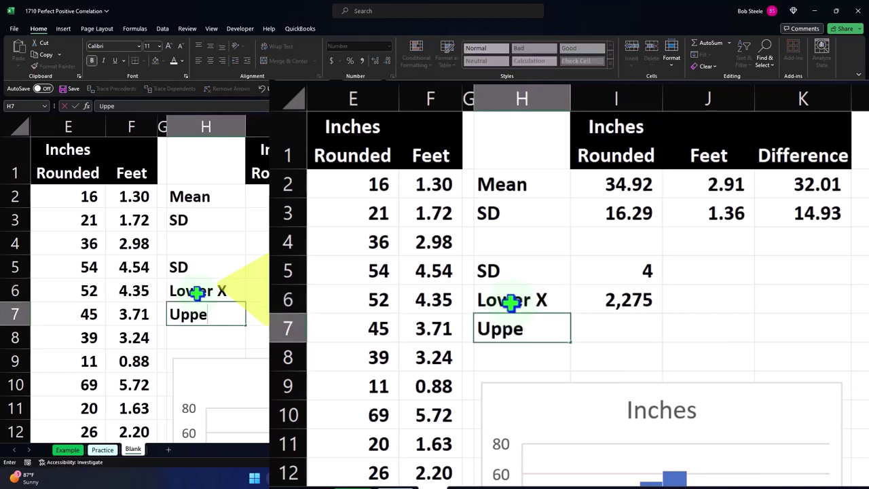
type("r X")
key("Tab")
- Calculate the lower X in I6 as the mean minus the standard deviation times the SD multiple, using =I2-I3*I5
key("Up")
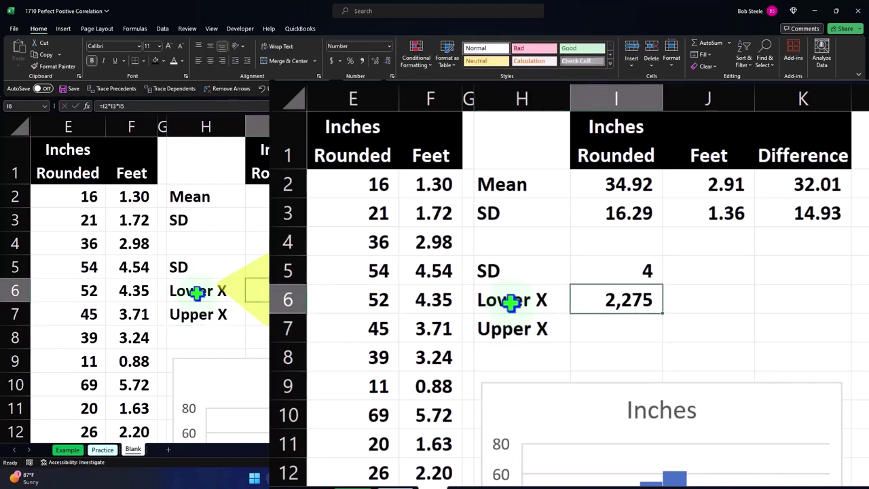
type("=")
key("Up")
key("Up")
key("Up")
key("Up")
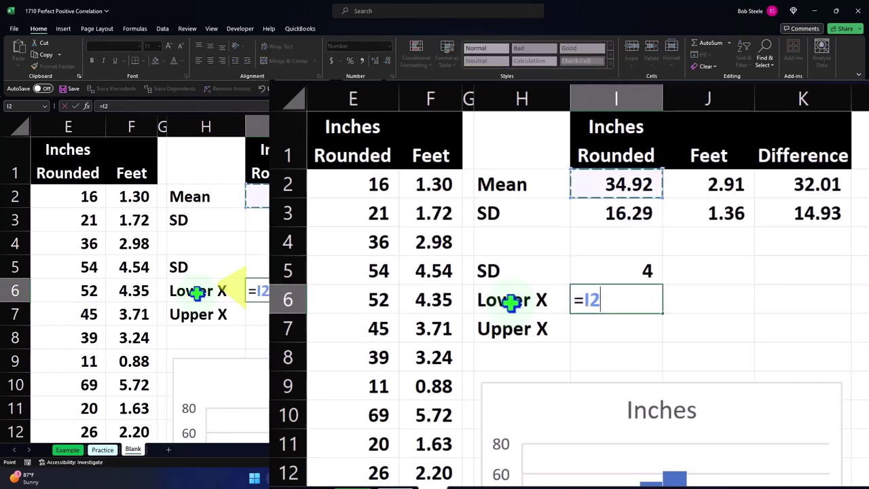
type("*")
key("Up")
key("Up")
key("Up")
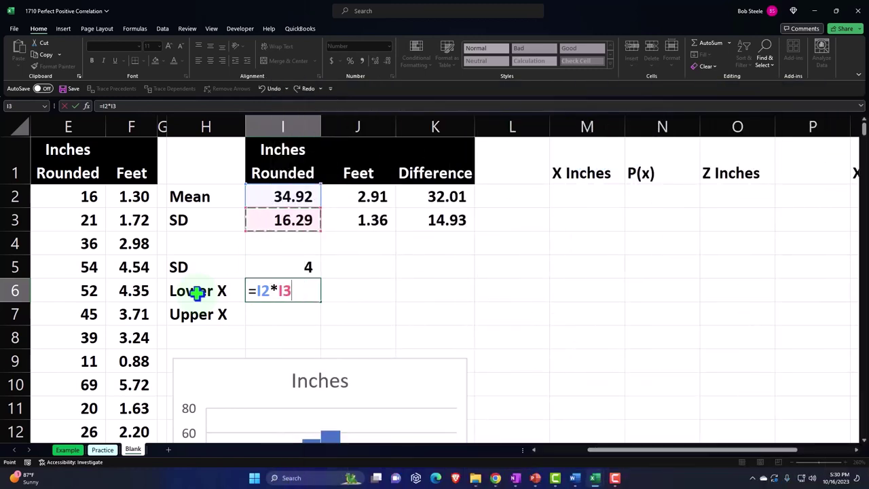
key("BackSpace")
key("BackSpace")
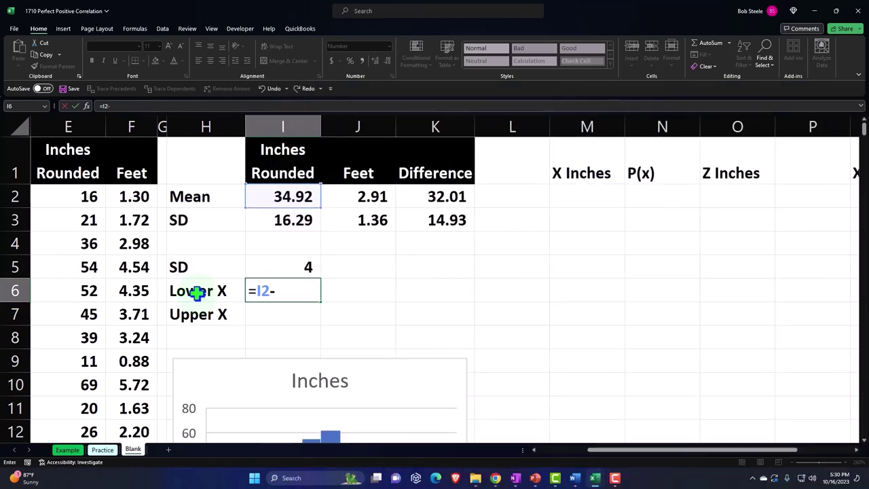
key("Up")
key("Up")
key("Up")
type("*")
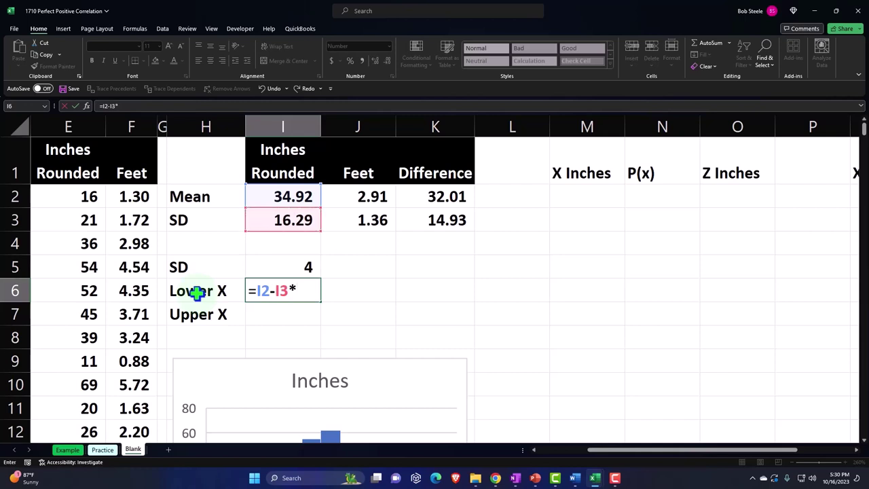
key("Up")
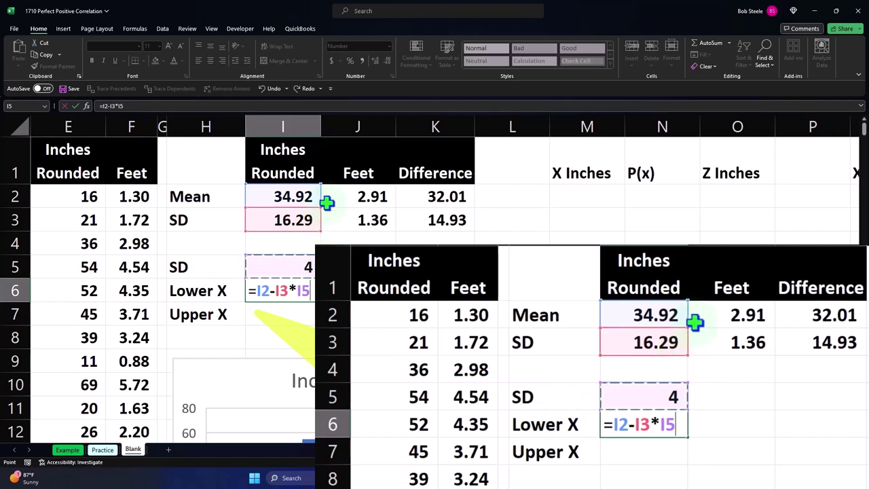
key("Return")
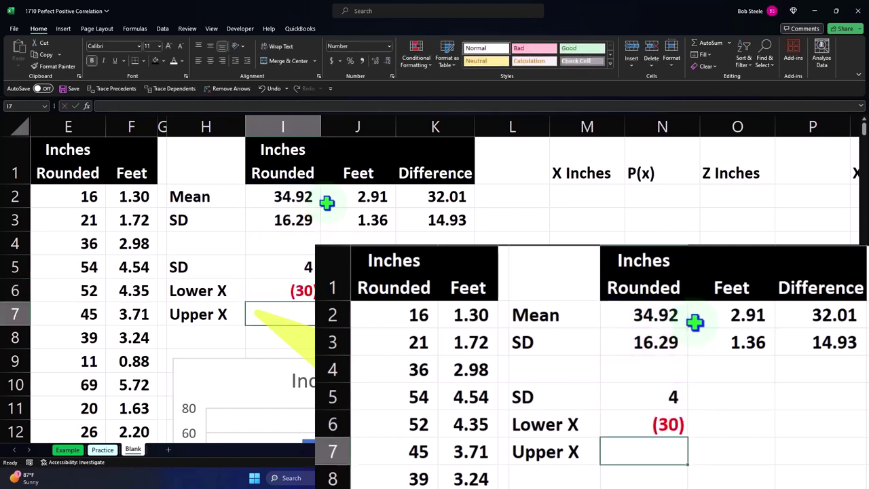
- Calculate the inches upper X in I7 as the mean plus the standard deviation times the SD multiple, using =I2+I3*I5
type("=")
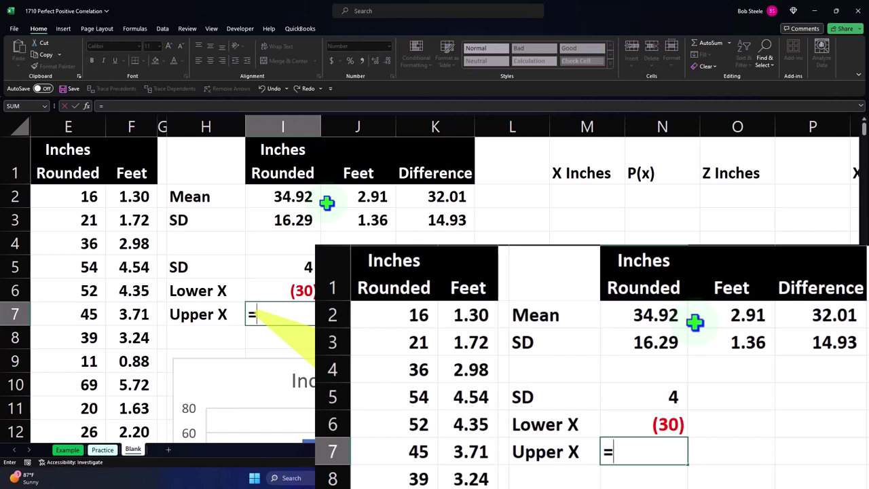
key("Up")
key("Up")
key("Up")
key("Up")
key("Up")
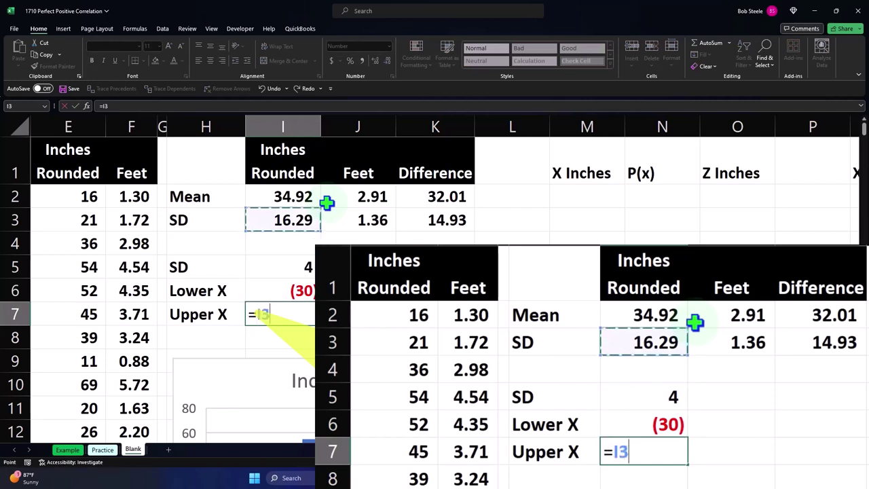
type("+")
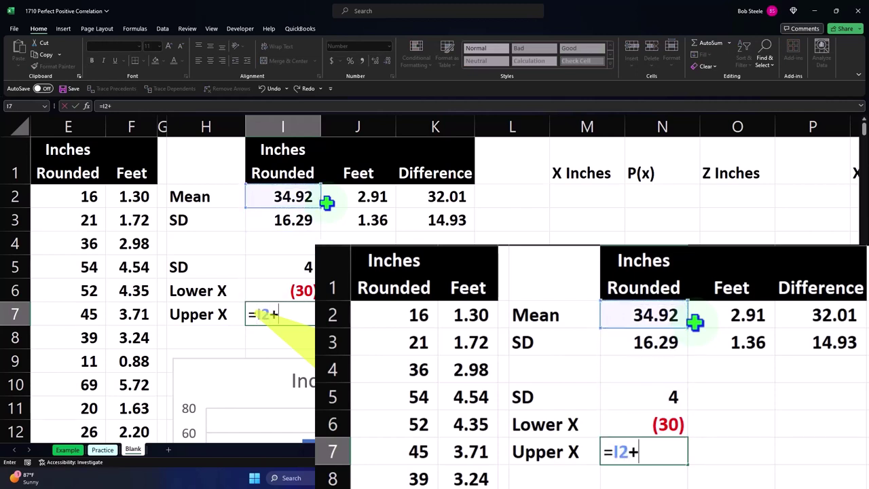
key("Up")
key("Up")
key("Up")
key("Up")
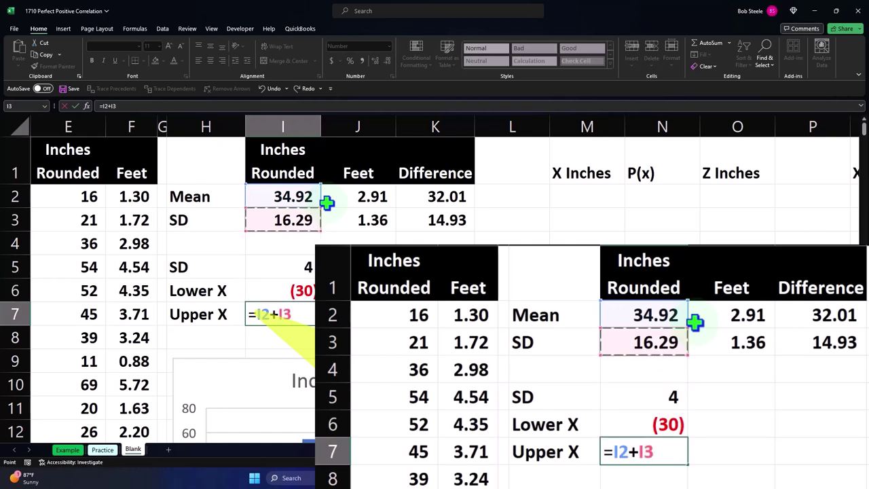
type("*")
key("Up")
key("Up")
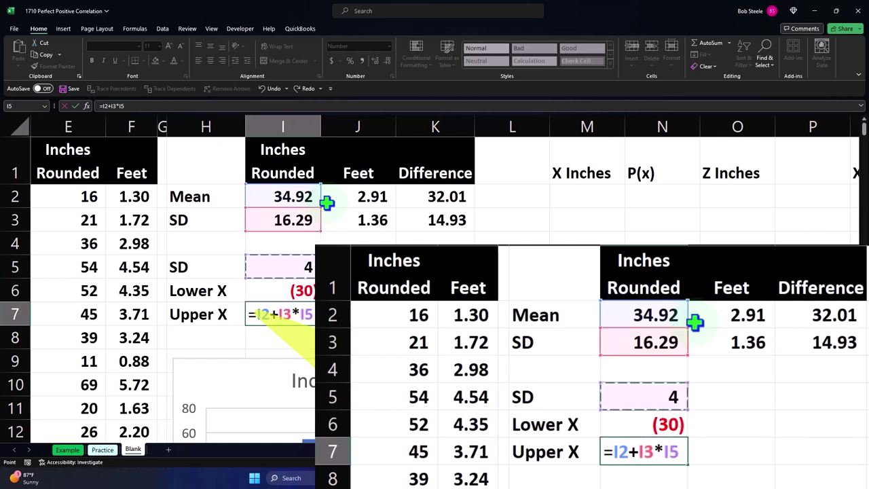
key("Return")
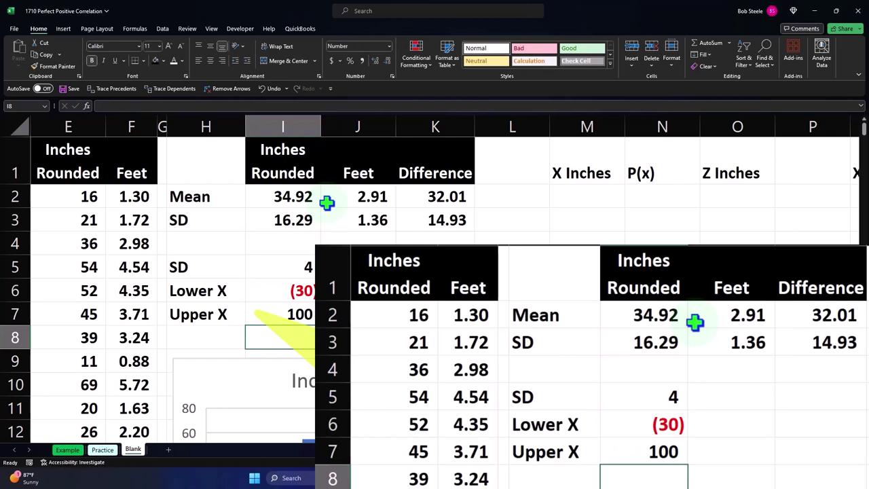
- Calculate the feet lower X in J6 as the mean minus the standard deviation times the SD multiple, using =J2-J3*I5
key("Up")
key("Right")
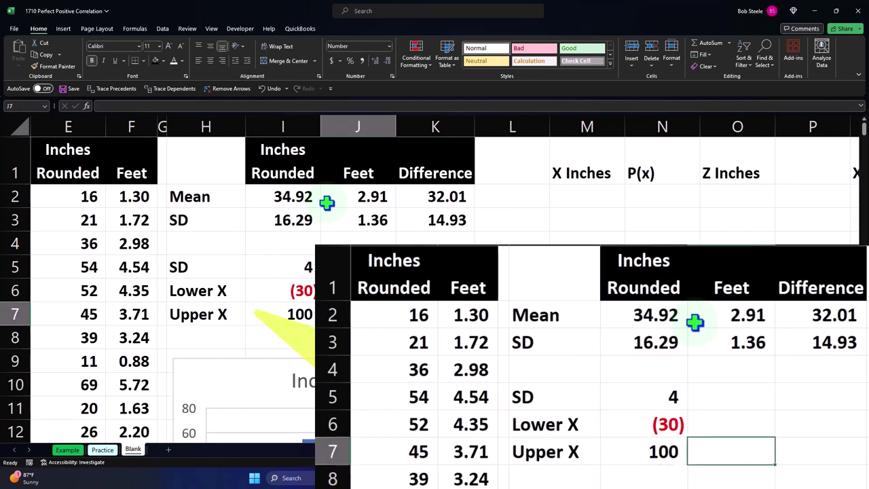
key("Up")
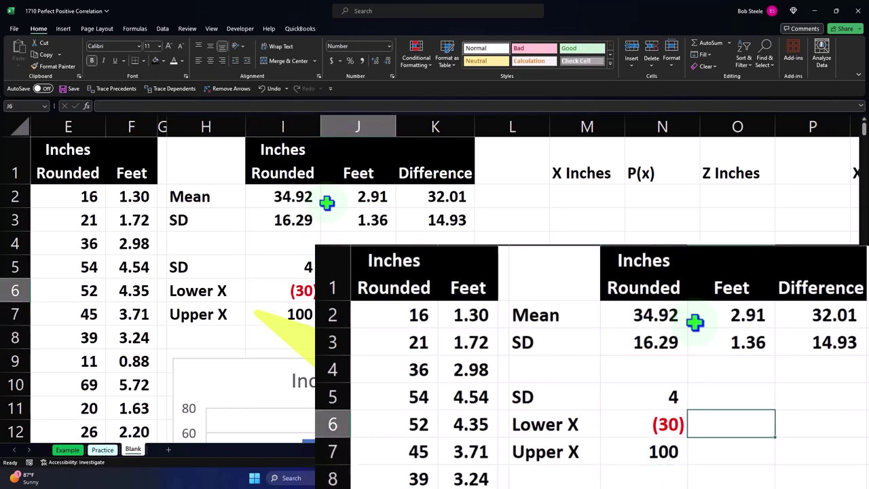
type("=")
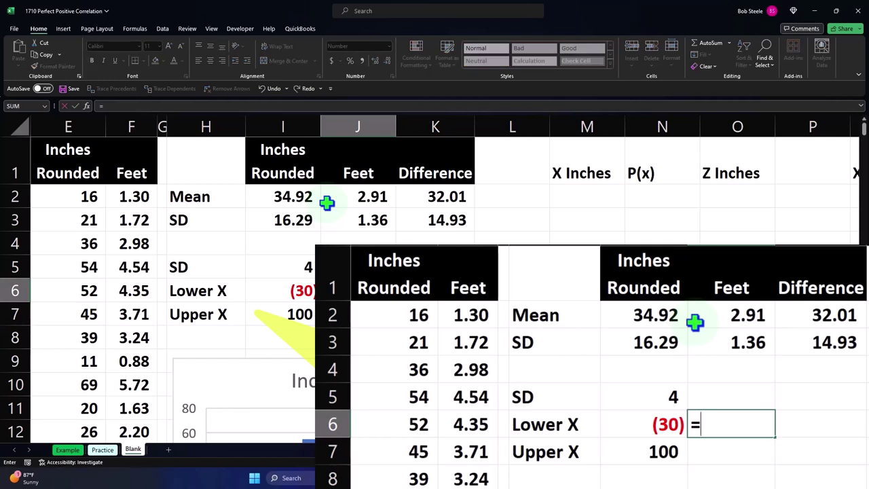
key("Up")
key("Up")
key("Up")
key("Up")
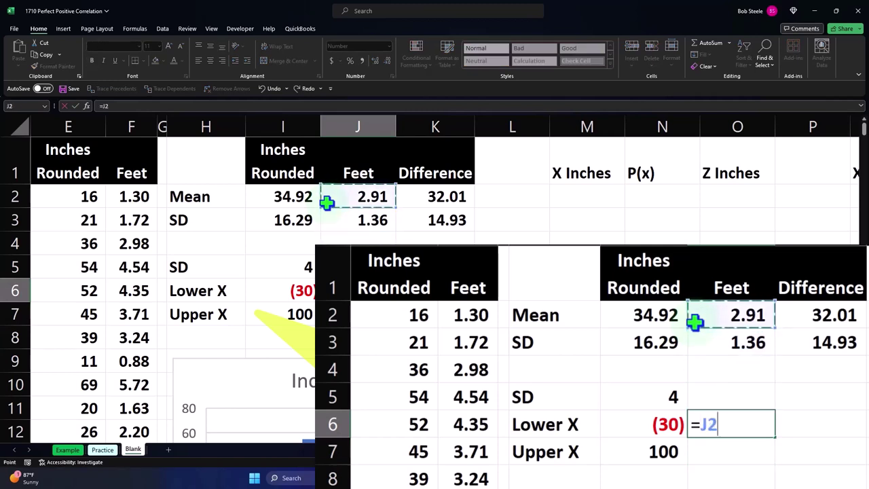
type("*")
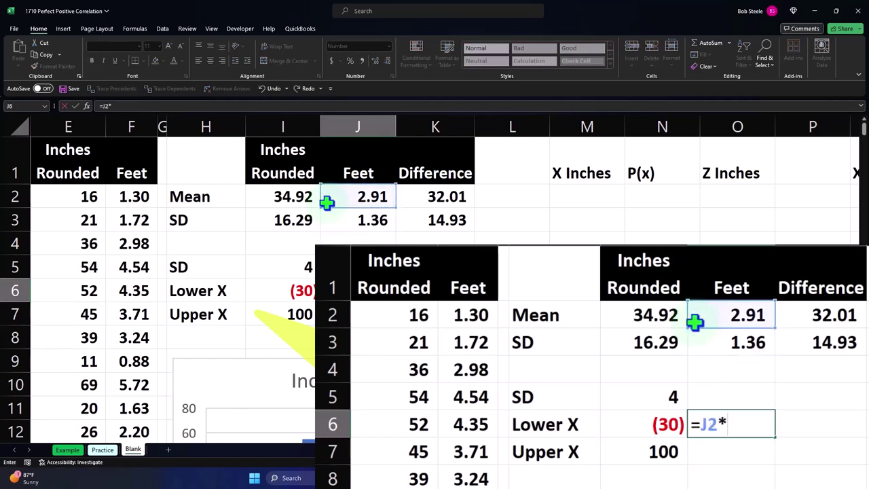
key("Up")
key("Up")
key("Up")
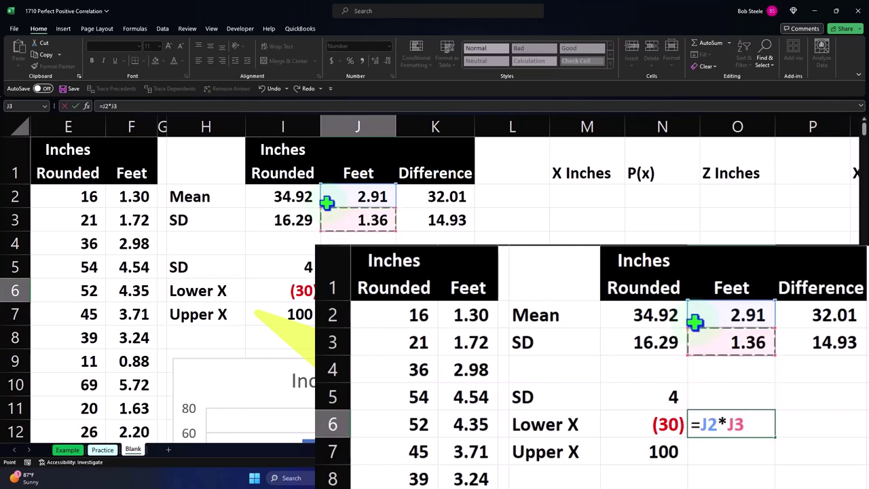
type("*")
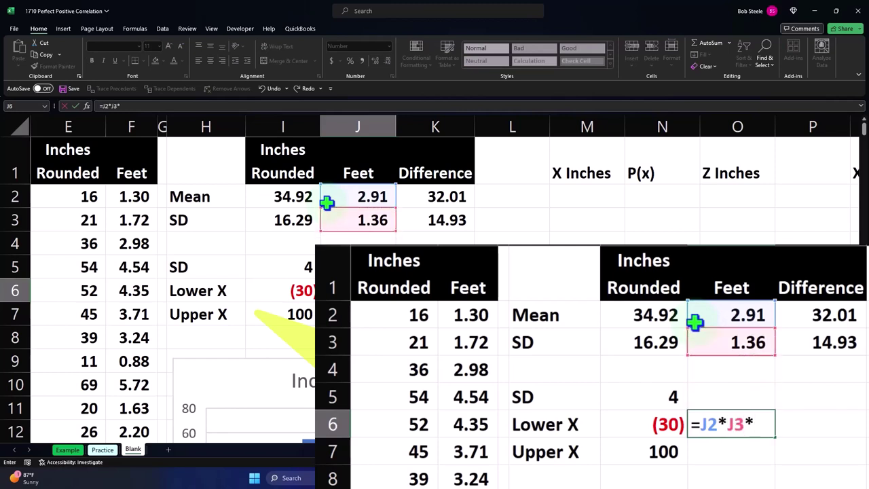
key("BackSpace")
key("BackSpace")
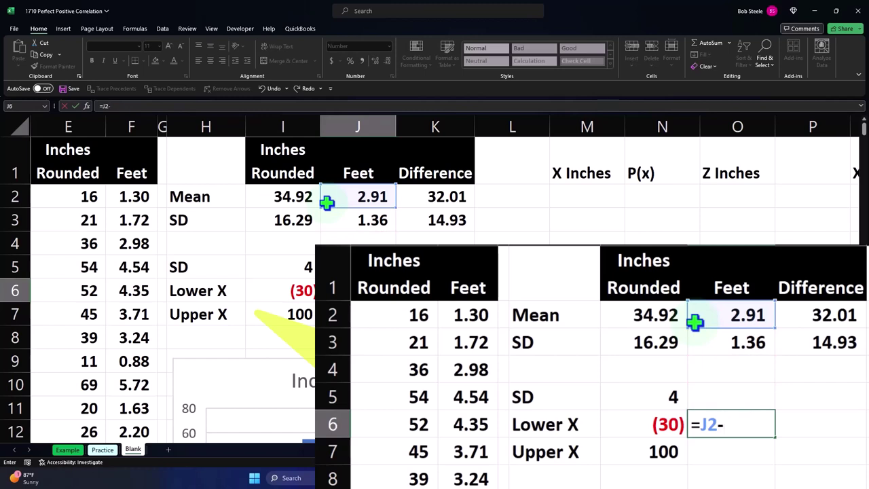
key("Up")
key("Up")
key("Up")
key("Up")
key("Down")
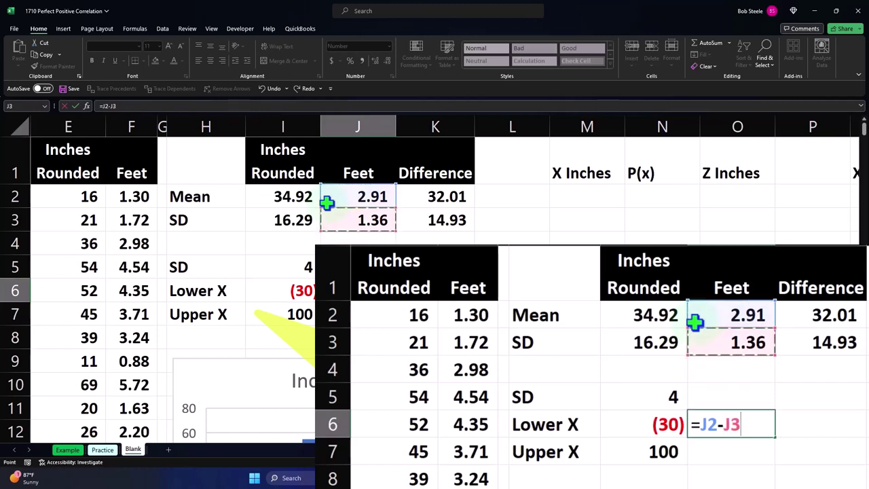
type("*")
key("Up")
key("Left")
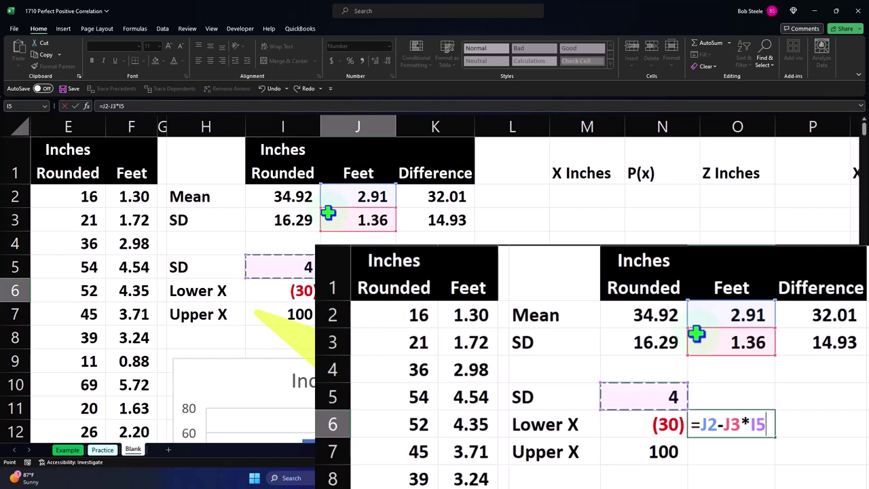
key("Return")
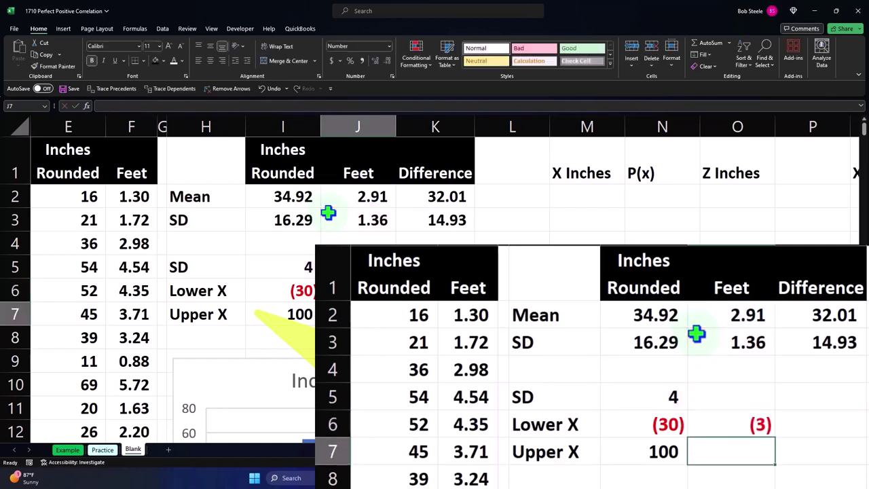
- Calculate the feet upper X in J7 as the mean plus the standard deviation times the SD multiple, using =J2+J3*I5
type("=")
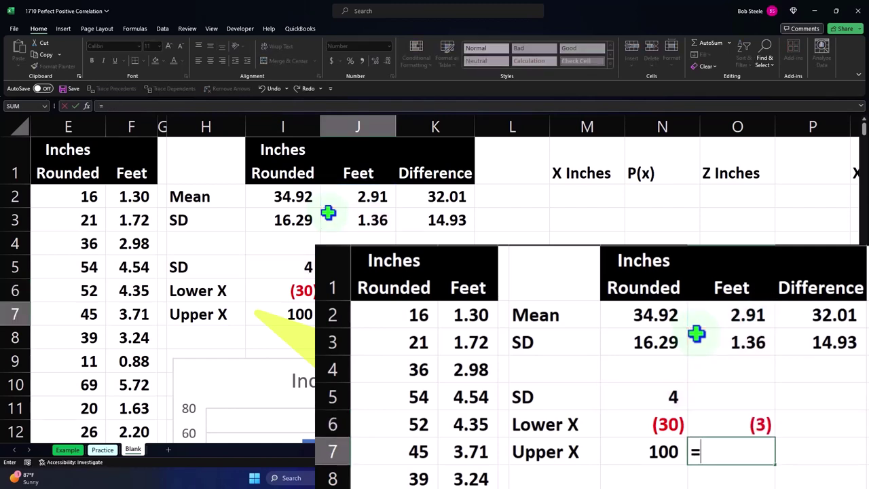
key("Up")
key("Up")
key("Up")
key("Up")
key("Up")
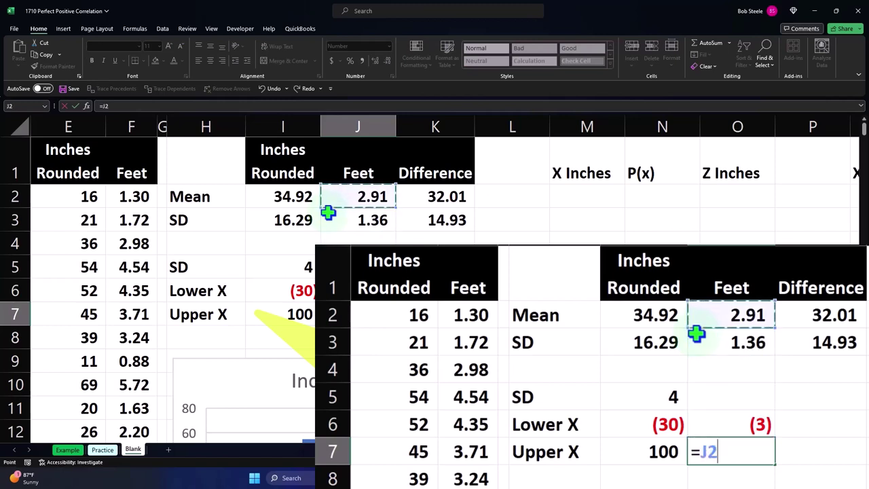
type("+")
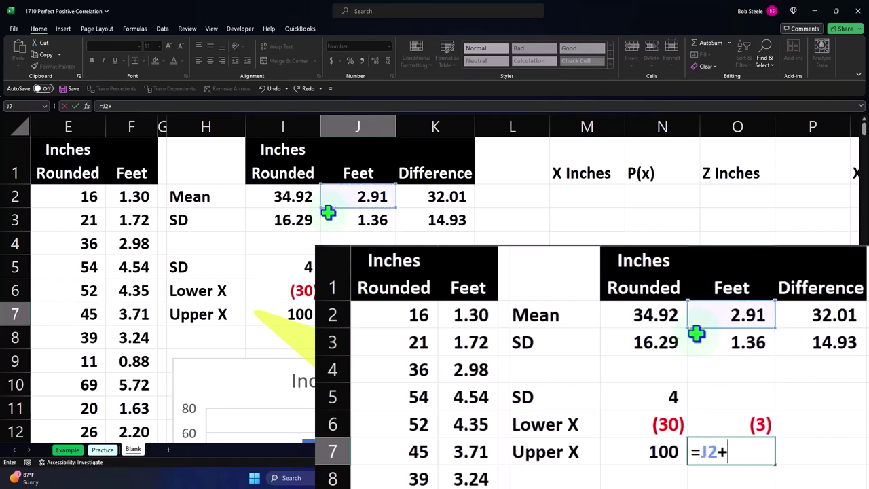
key("Up")
key("Up")
key("Up")
key("Up")
type("*")
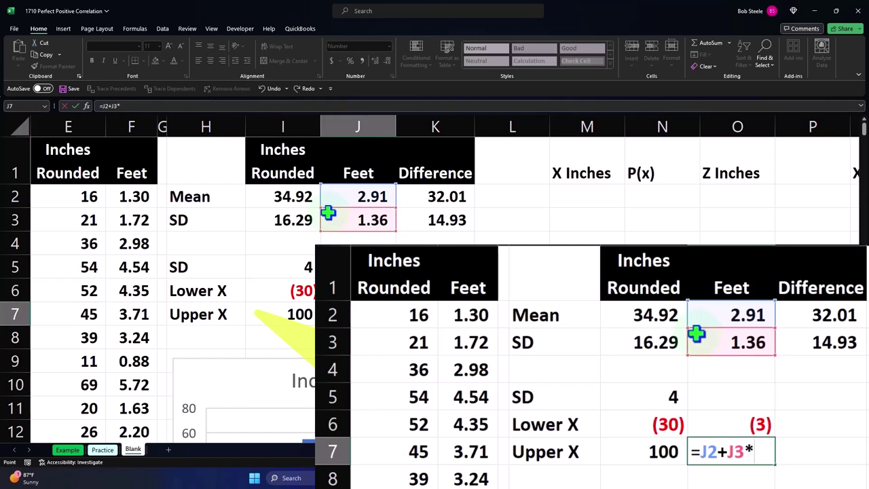
key("Up")
key("Up")
key("Left")
key("Return")
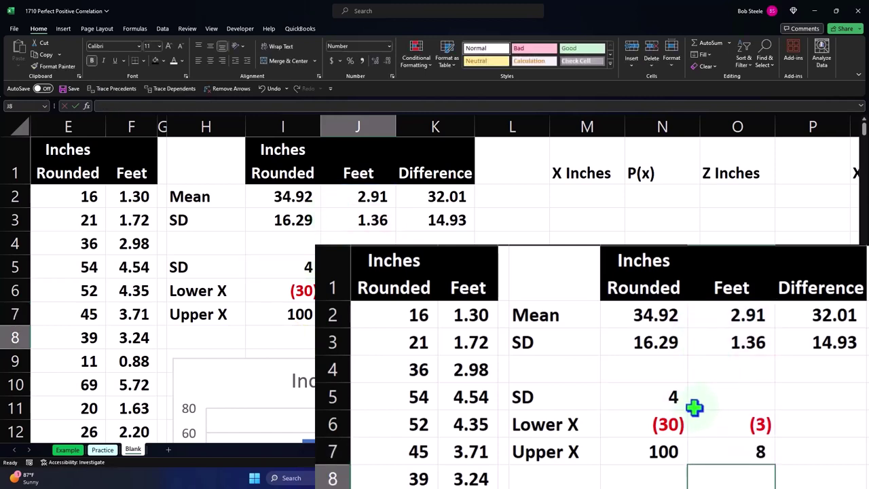
- Show the lower and upper X values in I6:J7 with two decimal places
left_click_drag(292, 290, 345, 308)
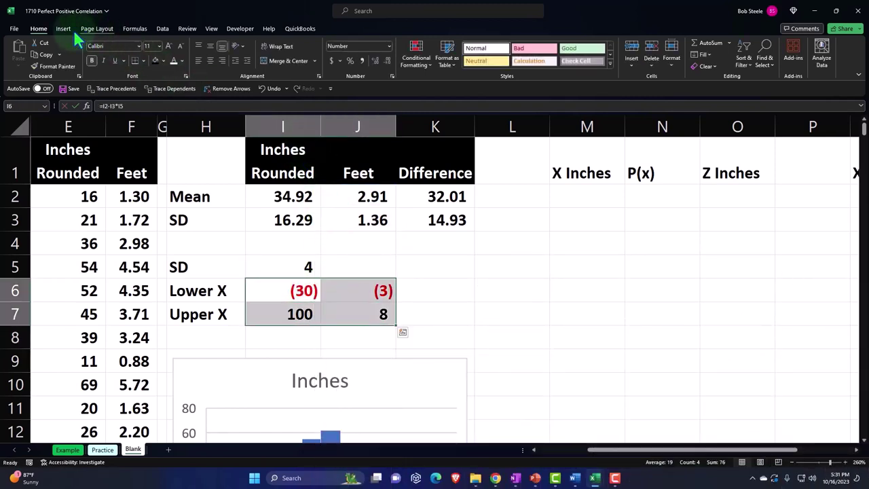
left_click(376, 61)
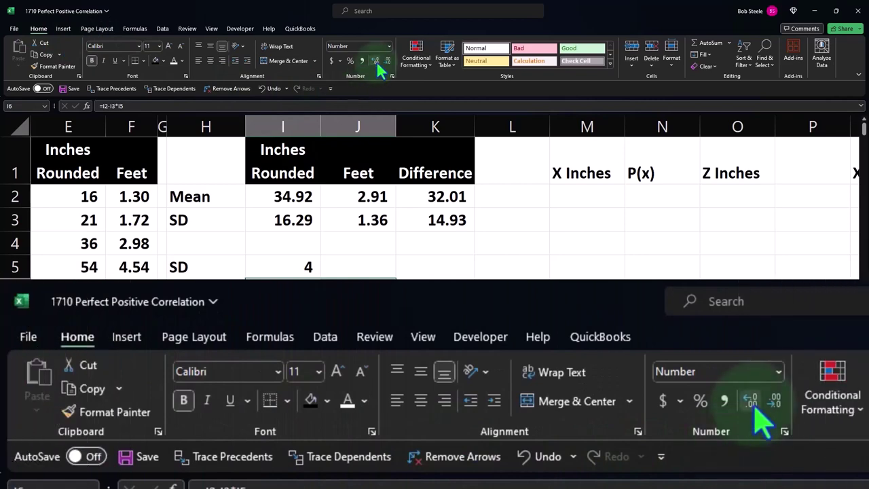
left_click(376, 62)
left_click(454, 246)
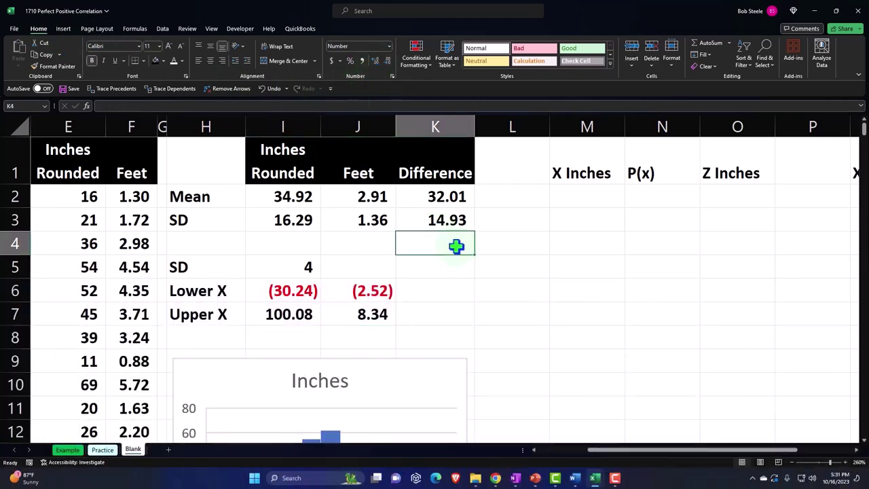
- Narrow column L to a thin spacer between the Difference column and the X Inches table
scroll(456, 248, "down", 5)
scroll(467, 299, "up", 5)
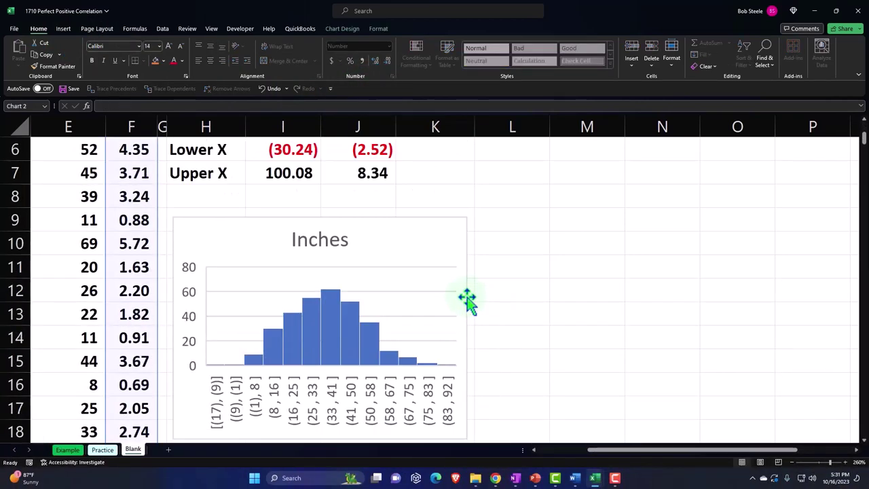
left_click(469, 301)
scroll(469, 301, "down", 2)
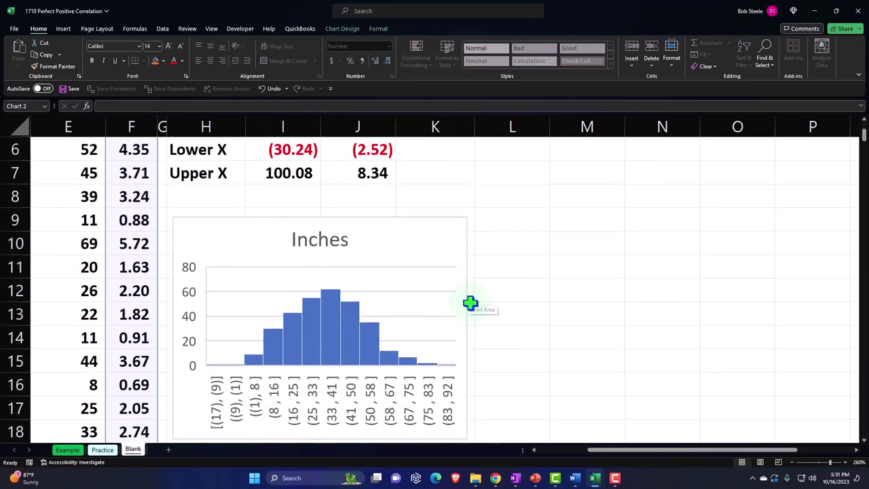
scroll(472, 299, "up", 2)
left_click_drag(549, 129, 485, 141)
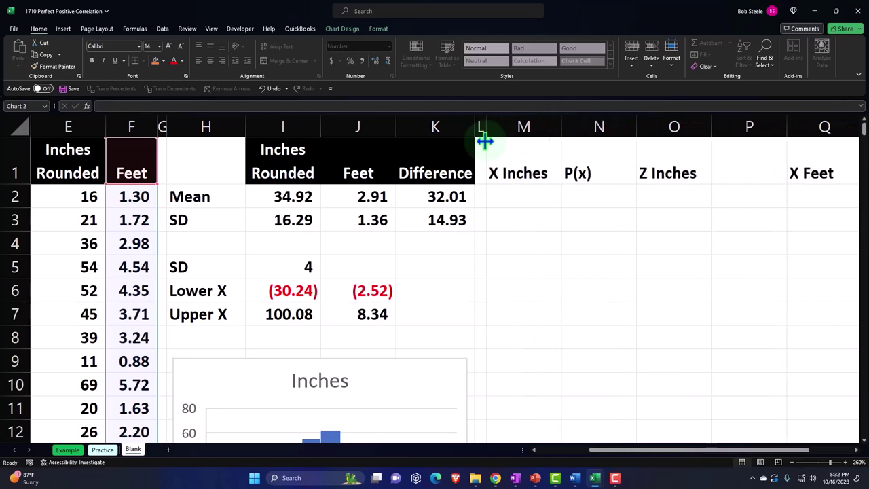
- Shrink the Feet histogram slightly from its lower corner so it no longer spans column L
scroll(462, 223, "down", 4)
scroll(462, 306, "down", 3)
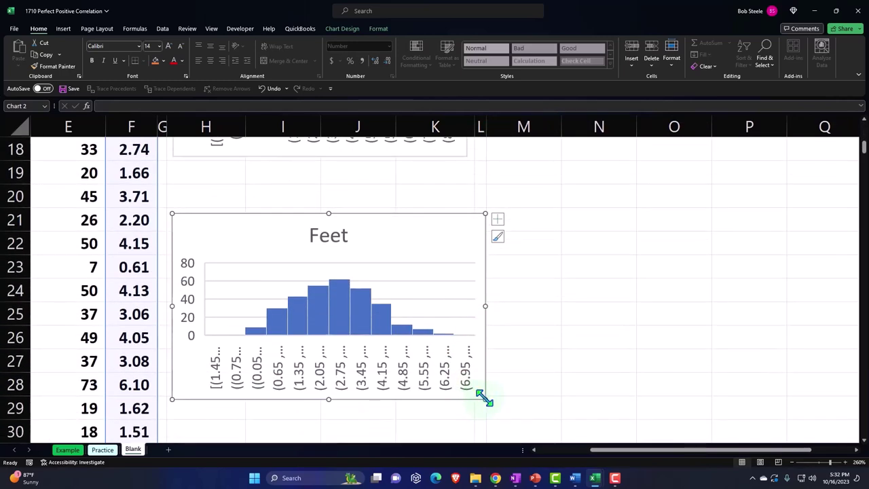
left_click_drag(483, 397, 474, 389)
scroll(522, 394, "up", 6)
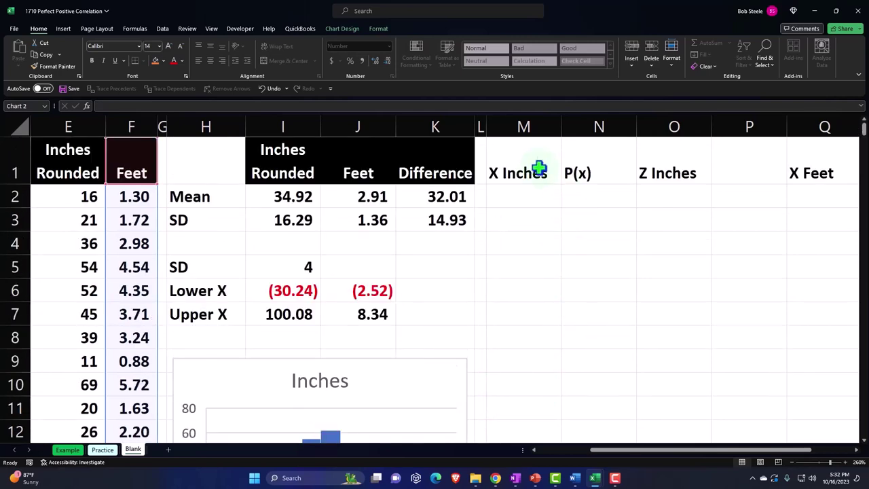
- Format the headers in M1:O1 with black fill and white, centered, wrapped text, and narrow column M
left_click_drag(539, 170, 643, 157)
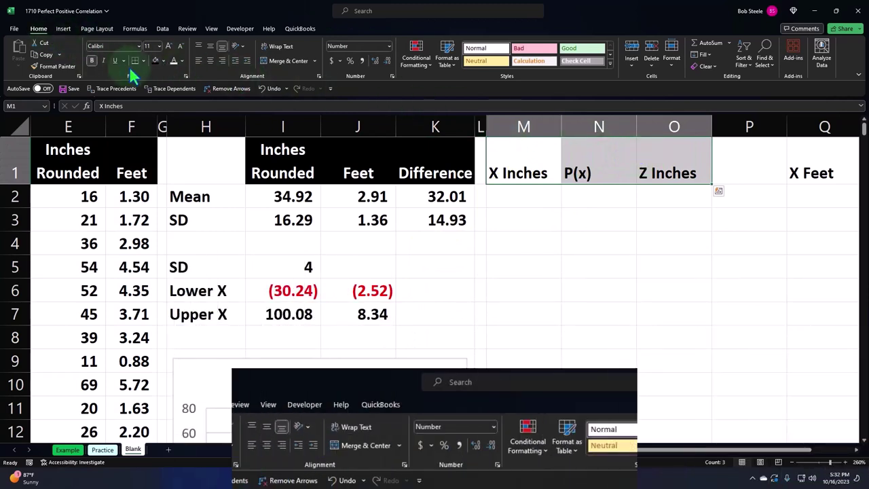
left_click(172, 60)
left_click(174, 60)
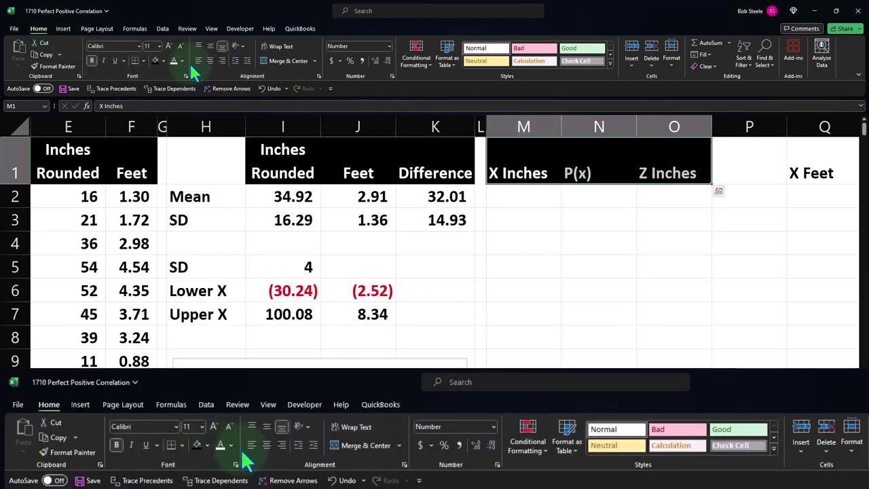
left_click(212, 60)
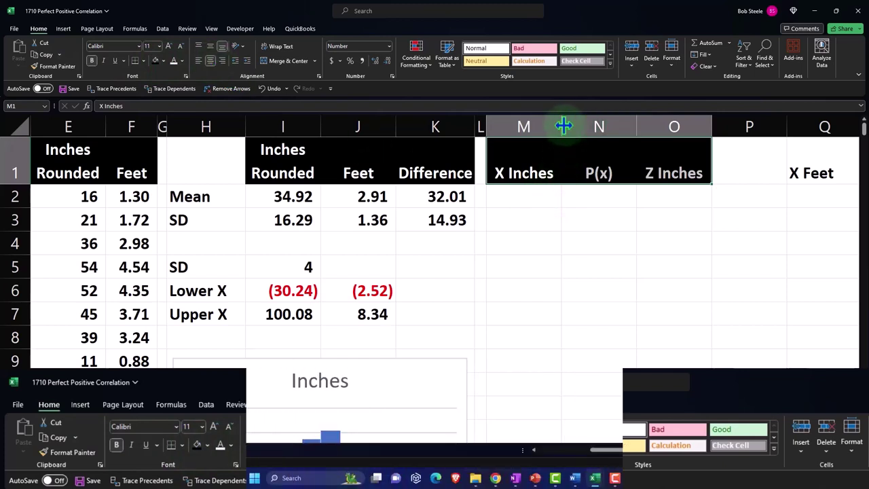
left_click_drag(563, 126, 642, 160)
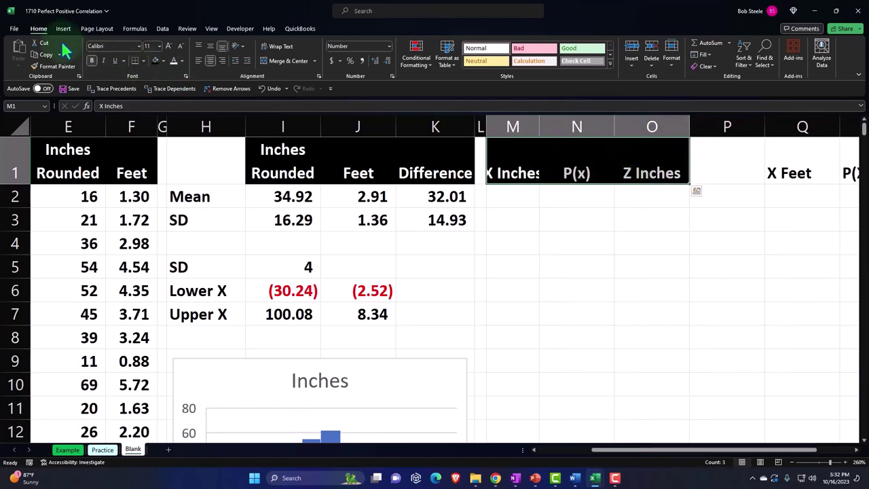
left_click(282, 46)
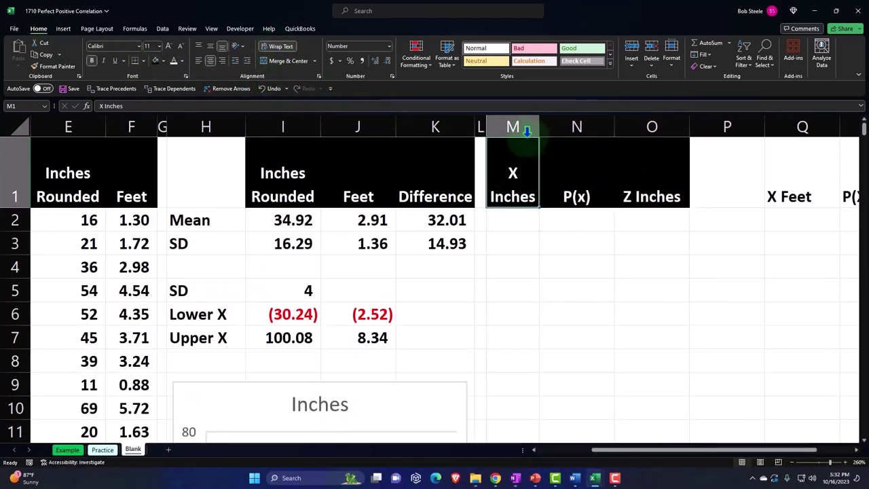
- Narrow columns M through O together to one equal width that still fits their wrapped headers
left_click_drag(510, 126, 589, 128)
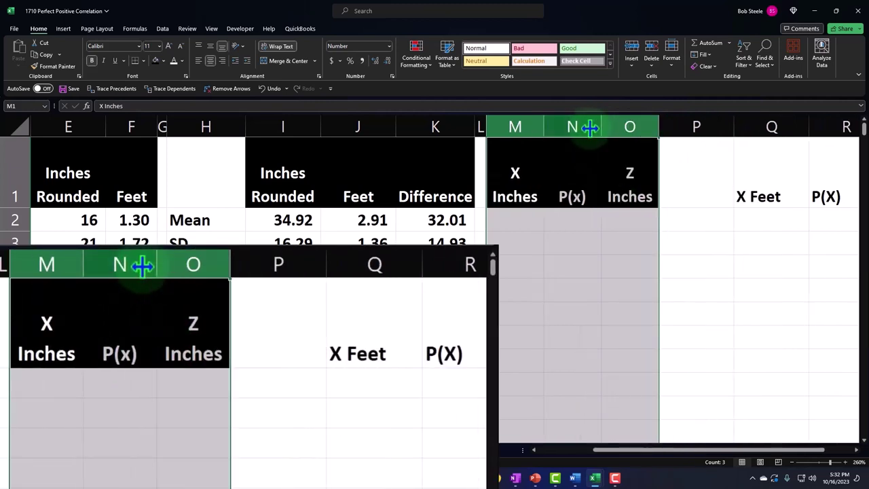
left_click(520, 220)
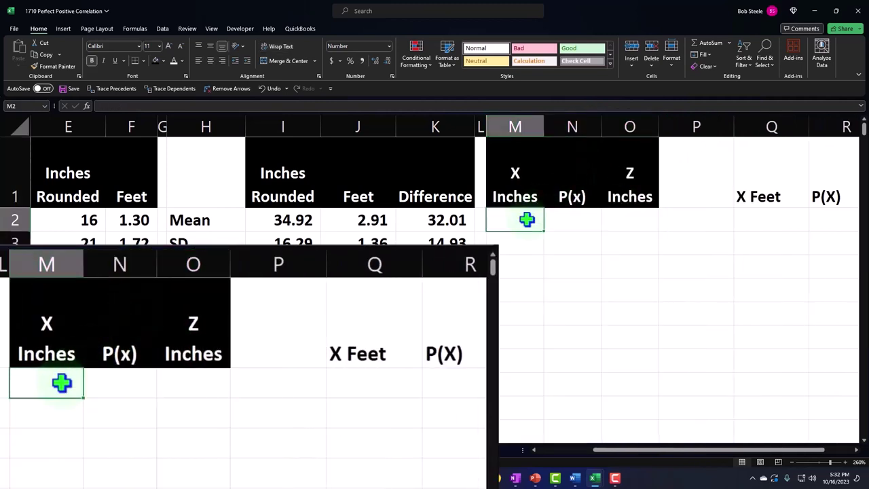
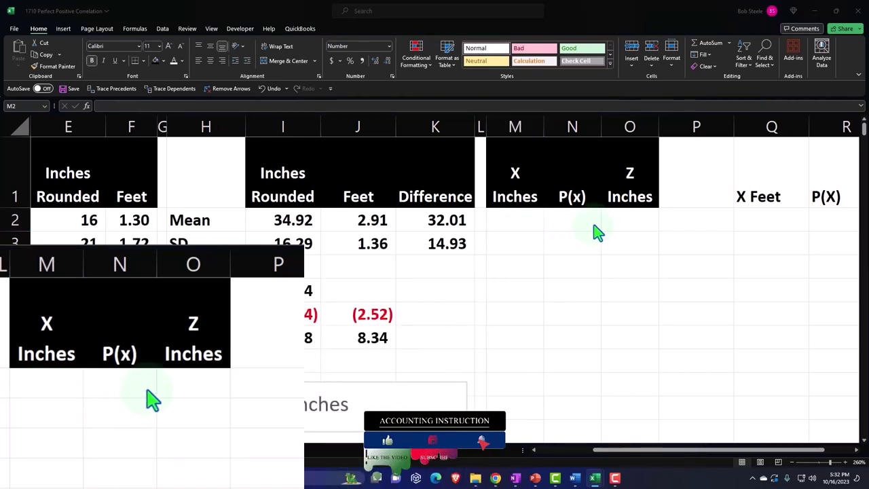
- Enter the first two X Inches values, -30 in M2 and -29 in M3
left_click(527, 219)
type("-")
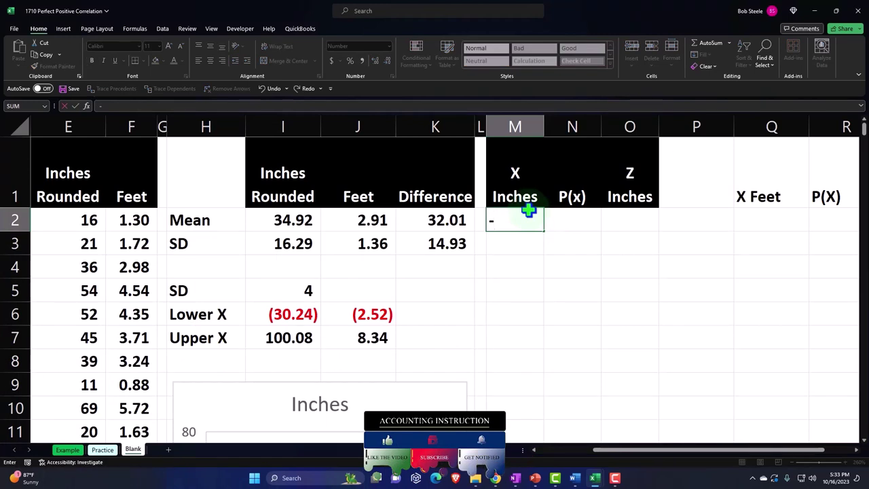
type("30")
key("Return")
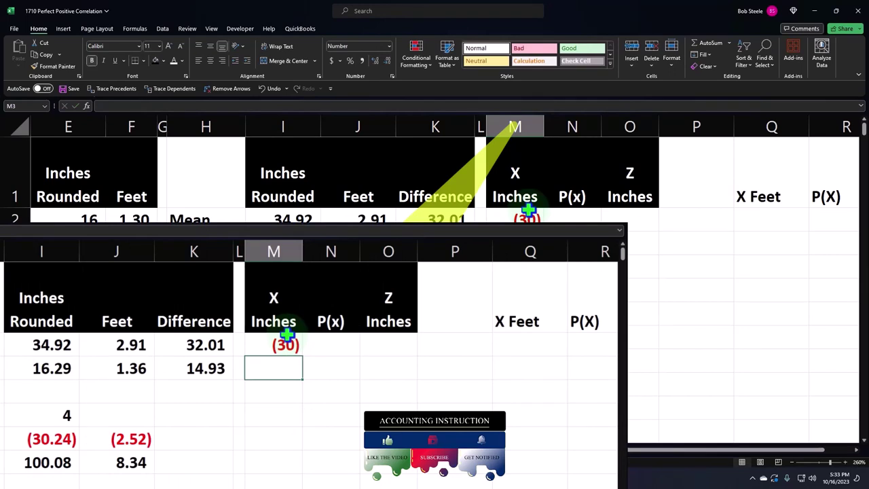
type("-29")
key("Return")
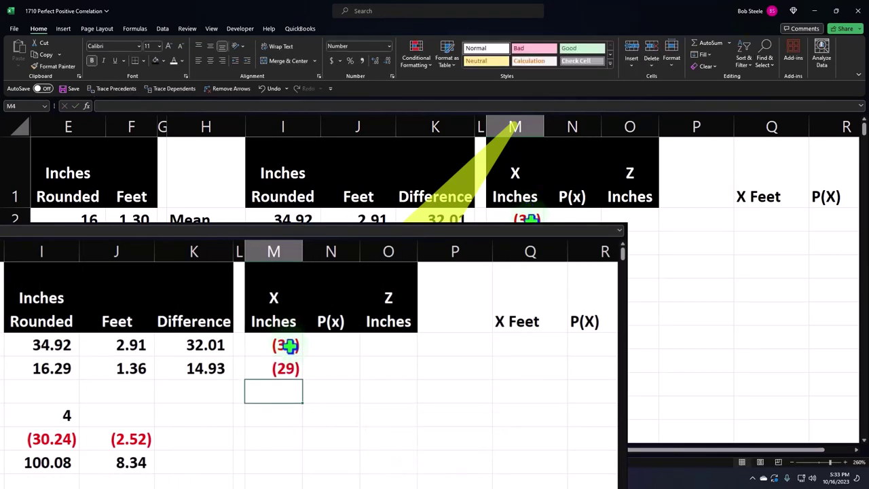
- Extend the X Inches series from M2:M3 down to 100 in M132
left_click_drag(288, 346, 288, 367)
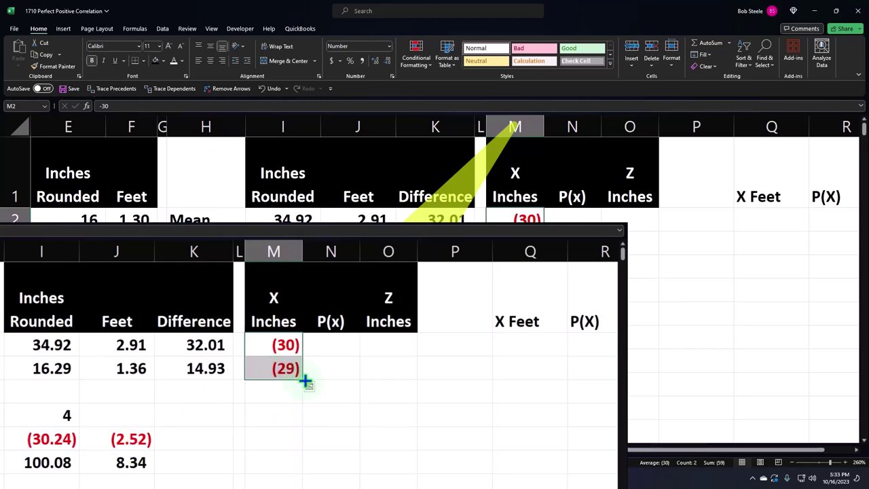
mouse_move(305, 383)
left_mouse_down()
mouse_move(307, 486)
mouse_move(547, 450)
mouse_move(549, 473)
mouse_move(537, 307)
mouse_move(545, 136)
mouse_move(539, 202)
mouse_move(533, 158)
left_mouse_up()
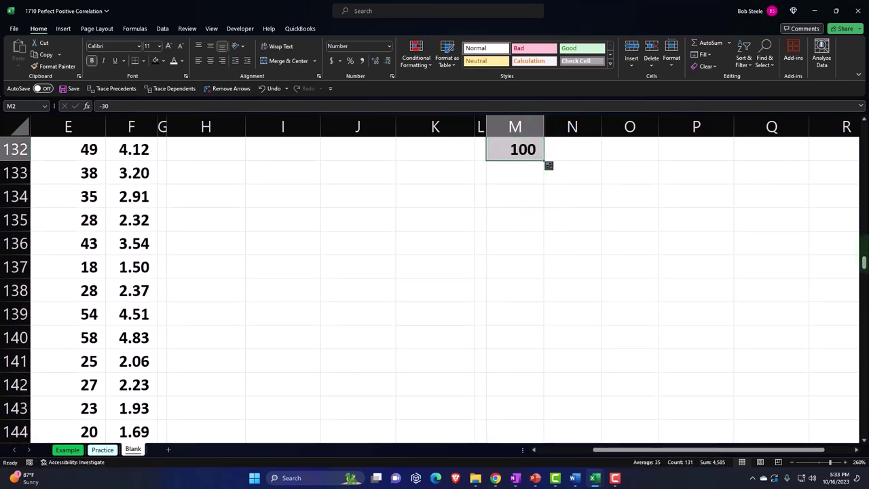
left_click_drag(865, 265, 859, 126)
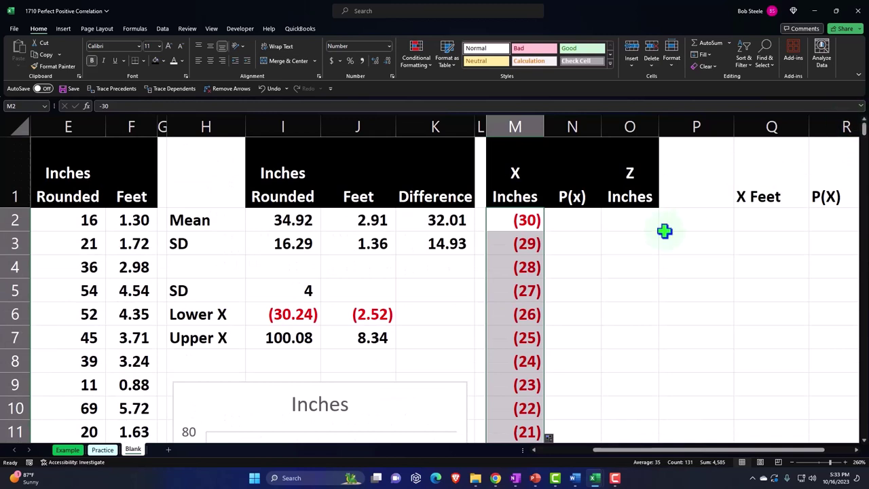
- Enter =NORM.DIST(M2,$I$2,$I$3,0) in N2 for the P(x) of the first X Inches value
left_click(572, 218)
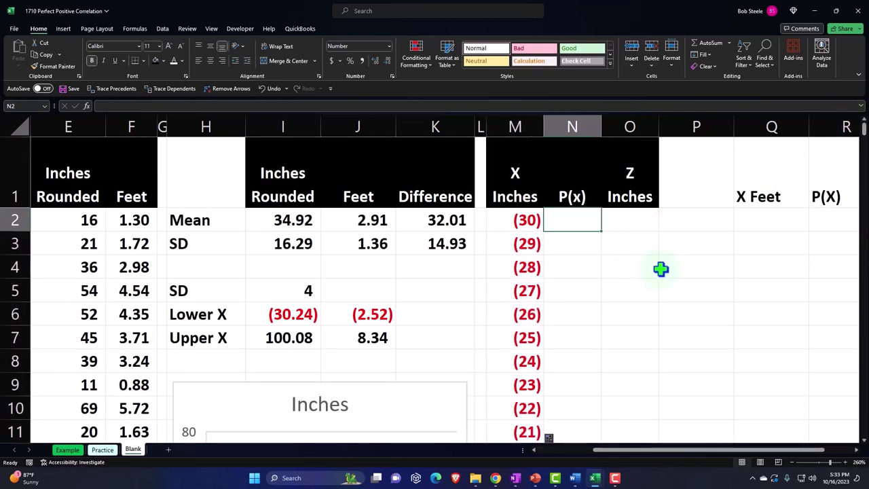
type("=nor")
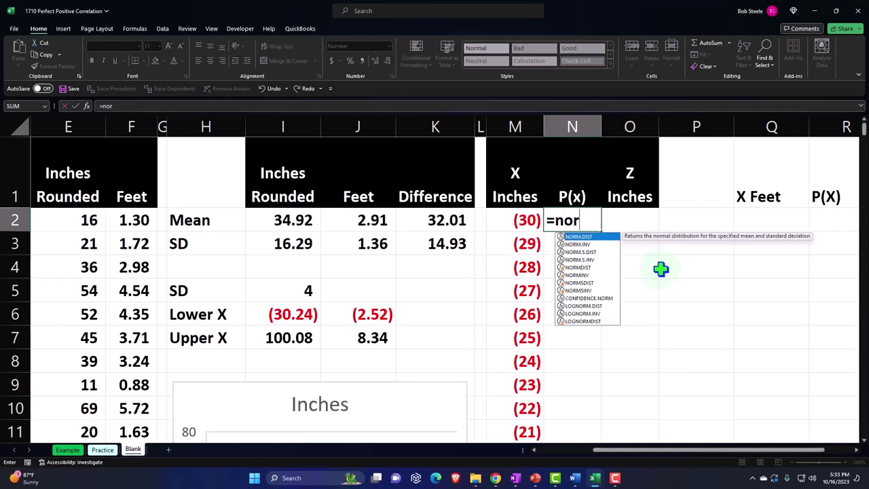
key("Tab")
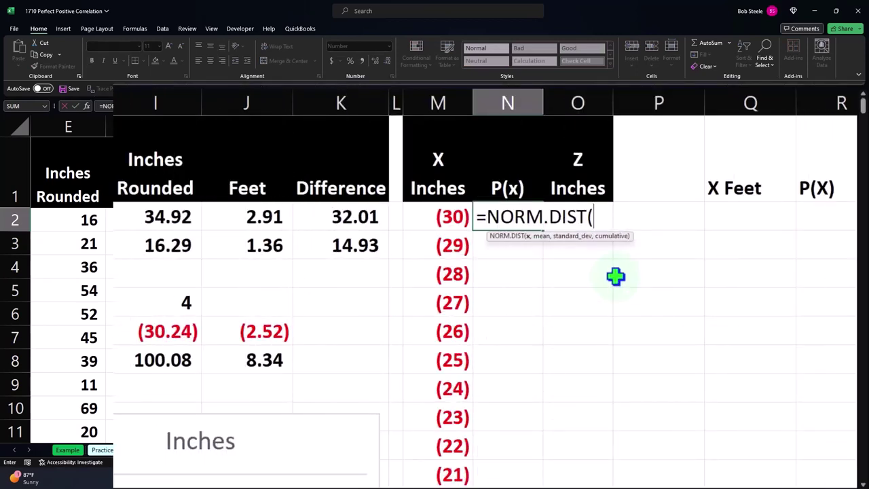
key("Left")
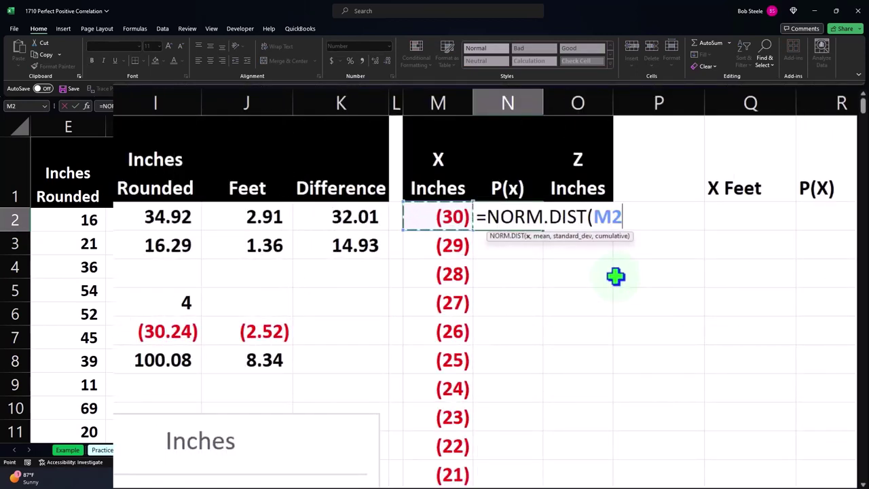
type(",")
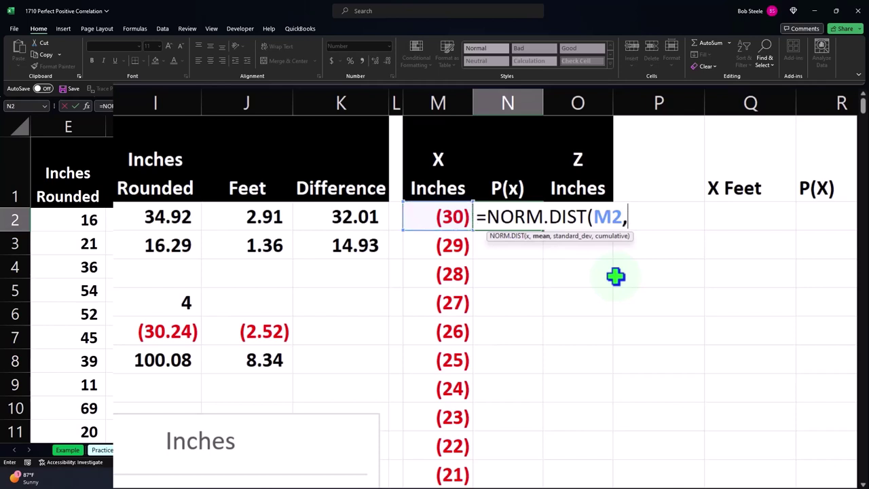
key("Left")
key("Left")
key("Left")
key("Left")
key("Left")
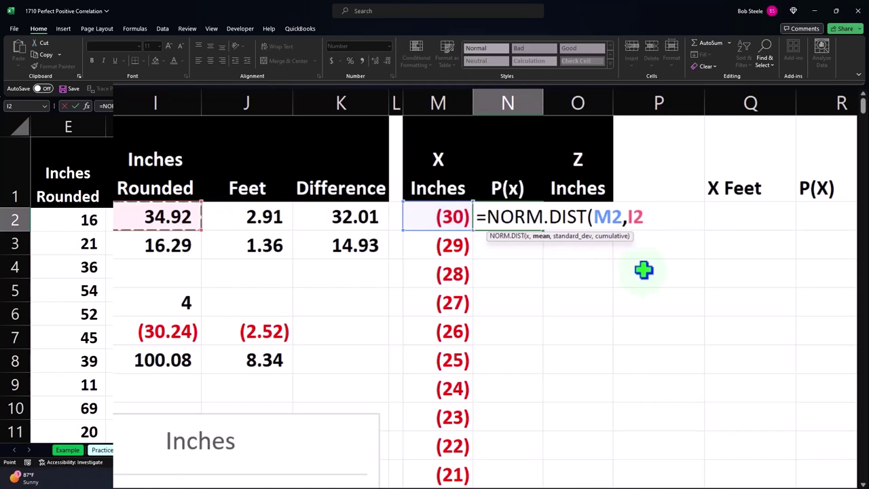
key("F4")
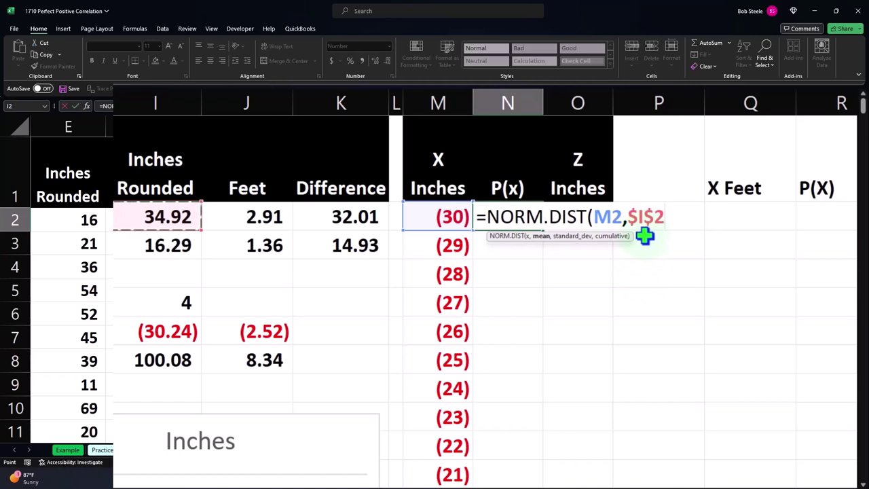
type(",")
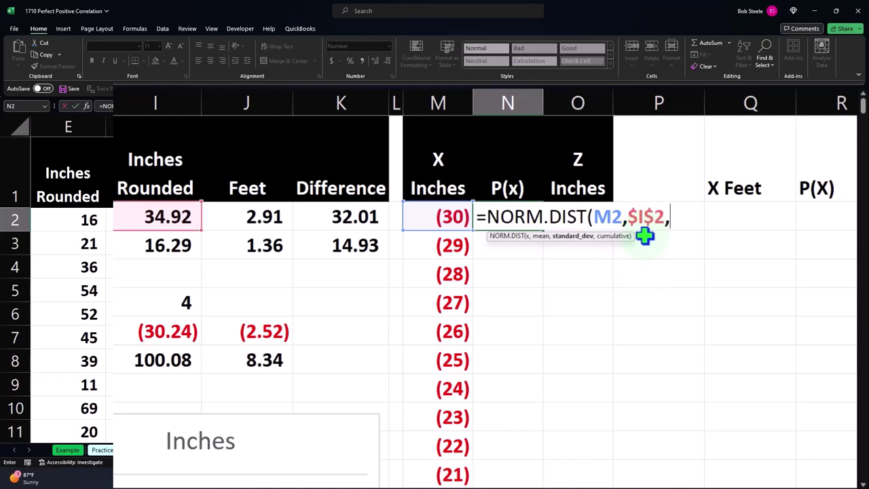
key("Left")
key("Left")
key("Left")
key("Left")
key("Left")
key("Down")
key("Left")
key("Right")
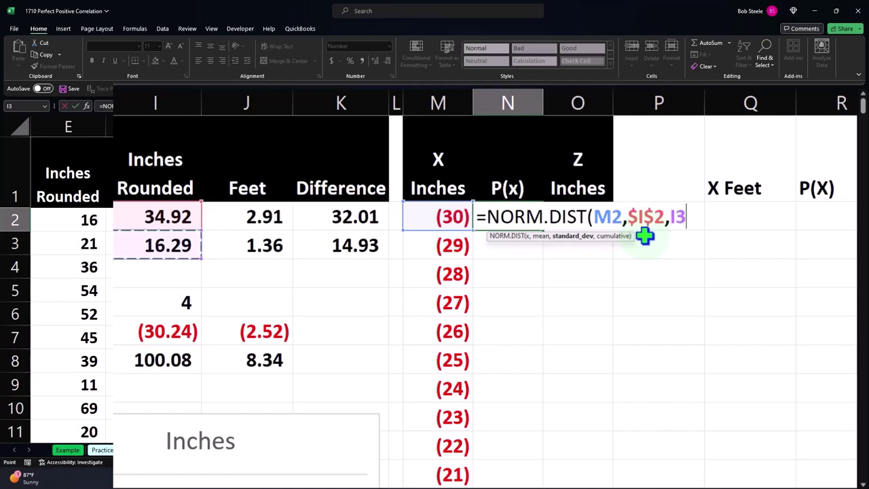
key("F4")
type(",")
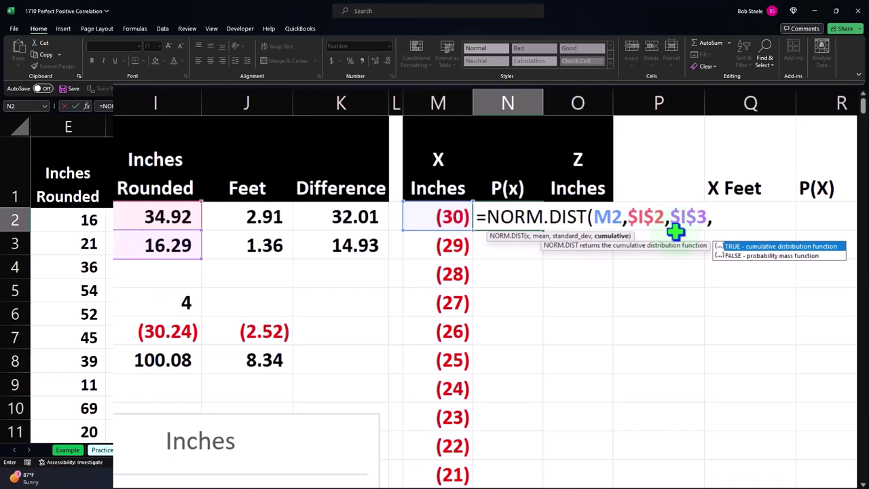
type("0)")
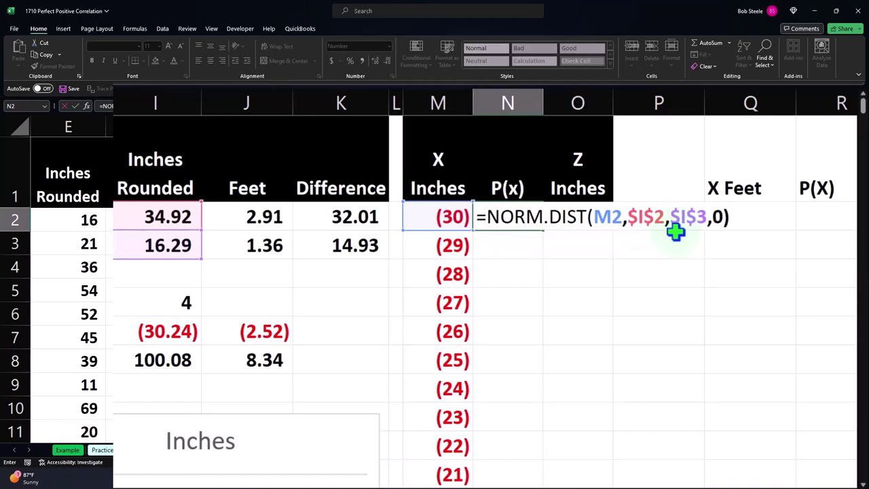
key("Return")
- Format the P(x) value in N2 as a percentage with two decimal places
left_click(525, 214)
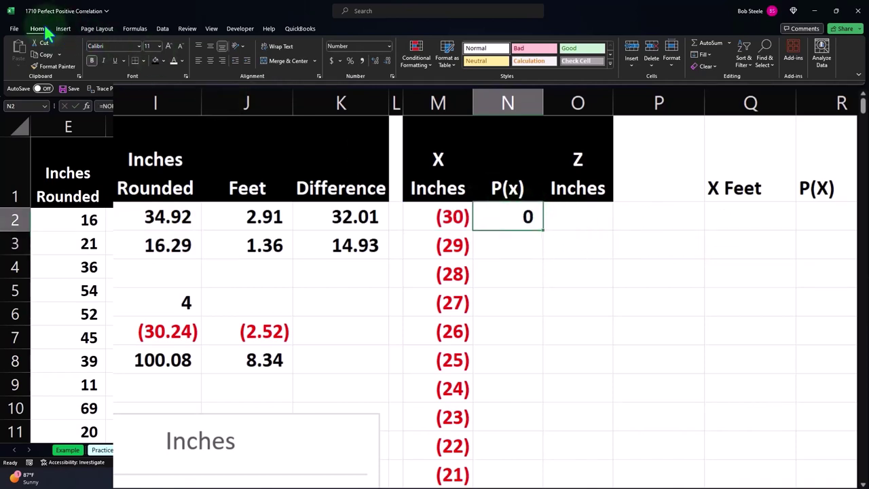
left_click(350, 62)
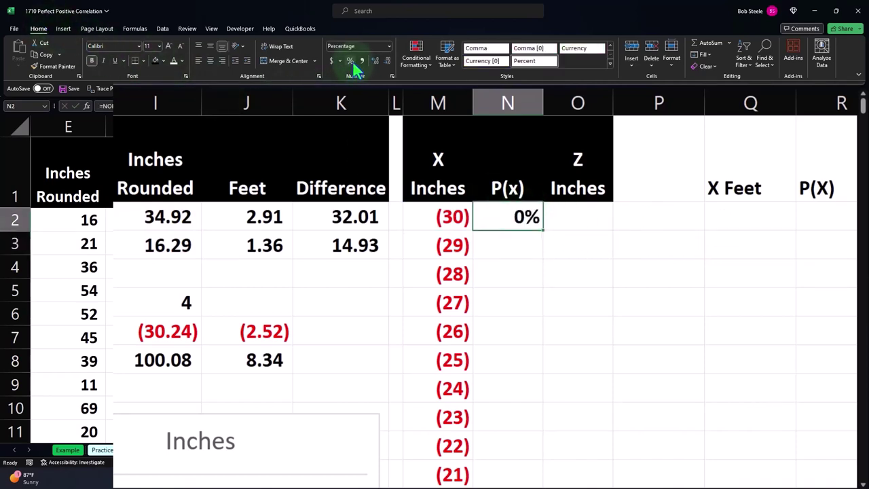
left_click(374, 61)
left_click(374, 61)
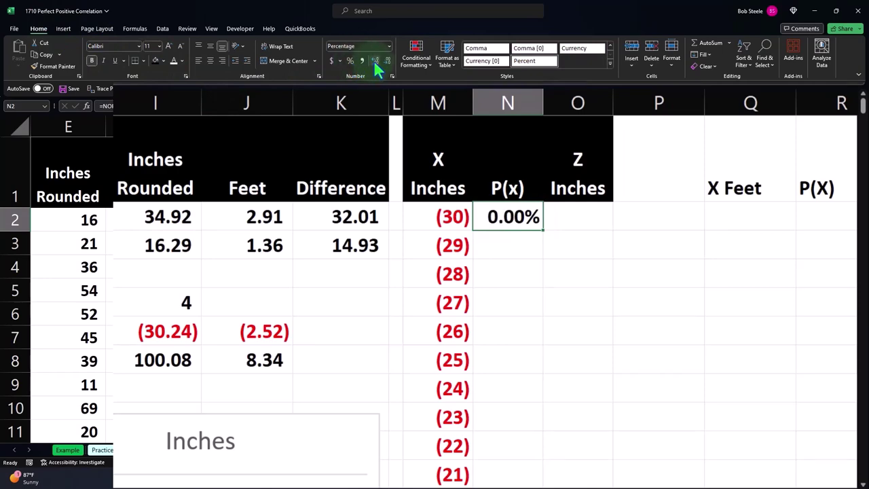
- Copy the P(x) formula from N2 down column N alongside all X Inches values and review the results
double_click(547, 233)
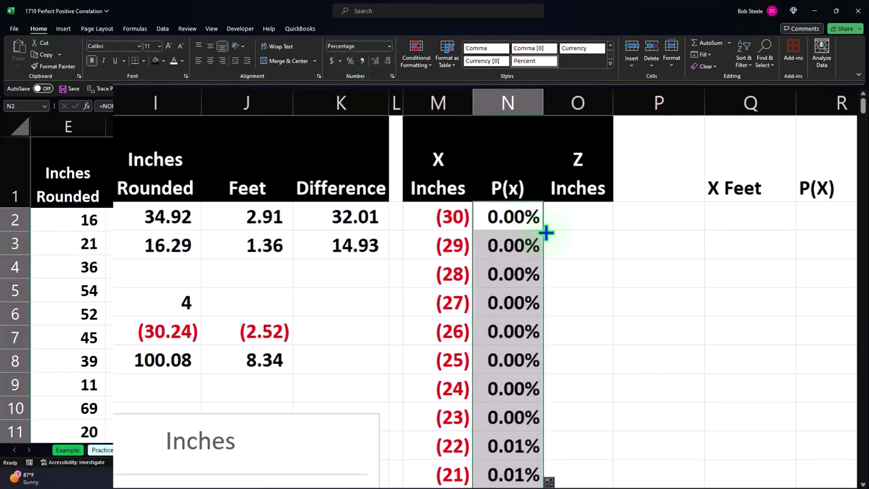
scroll(546, 233, "down", 3)
scroll(546, 233, "down", 10)
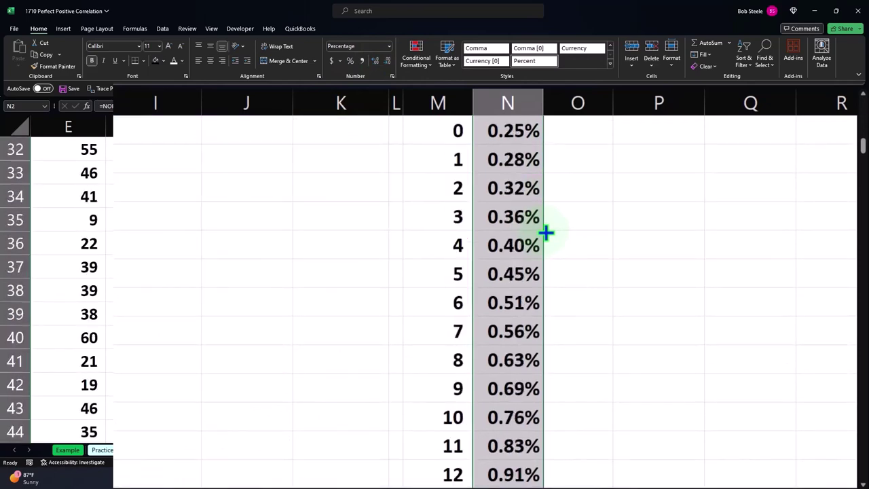
scroll(547, 233, "down", 6)
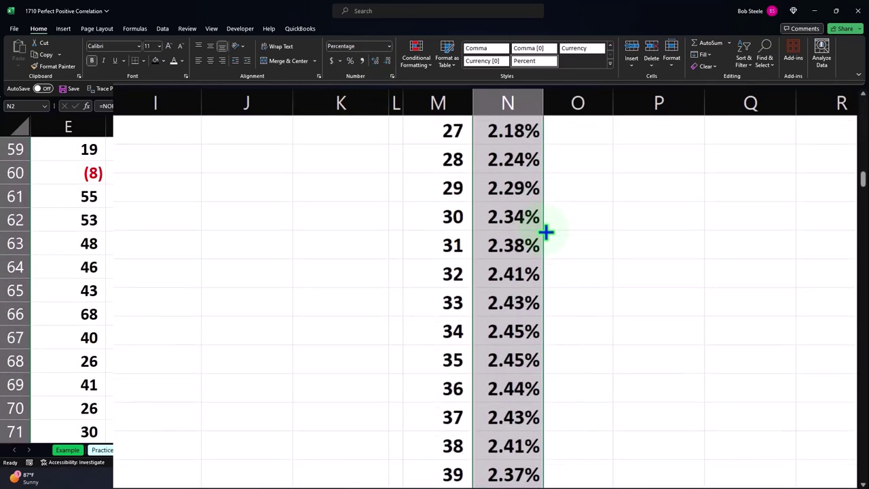
scroll(592, 232, "up", 8)
scroll(592, 232, "up", 12)
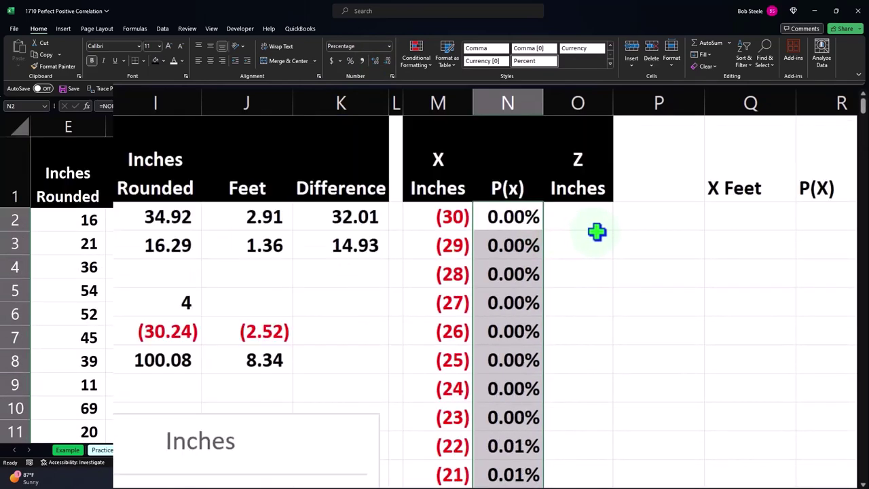
- Enter =(M2-$I$2)/$I$3 in O2 for the Z score of the first X Inches value
left_click(590, 217)
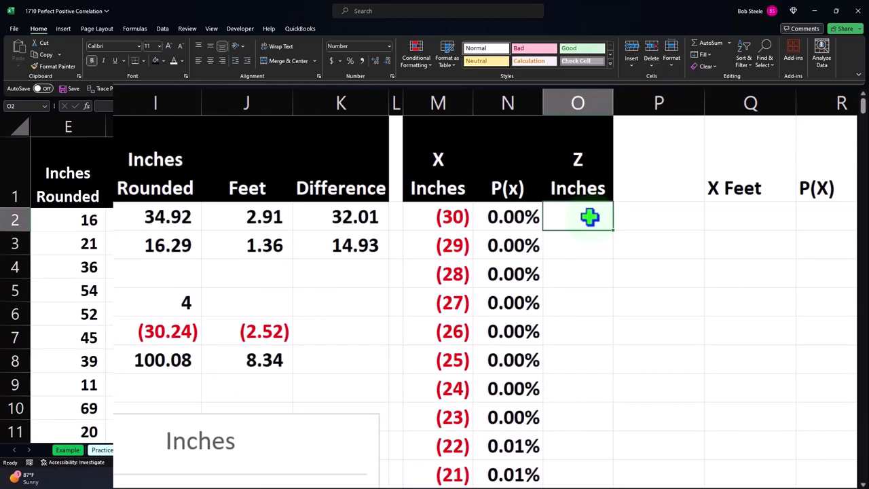
type("=")
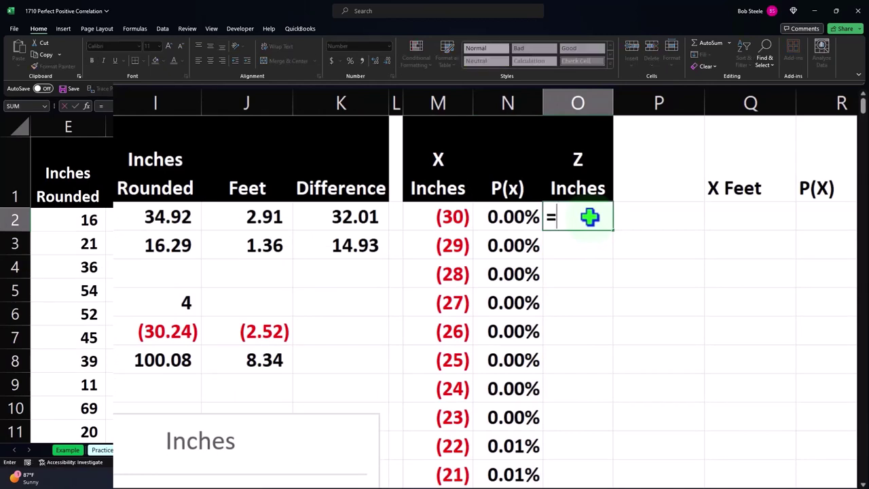
type("(")
key("Left")
key("Left")
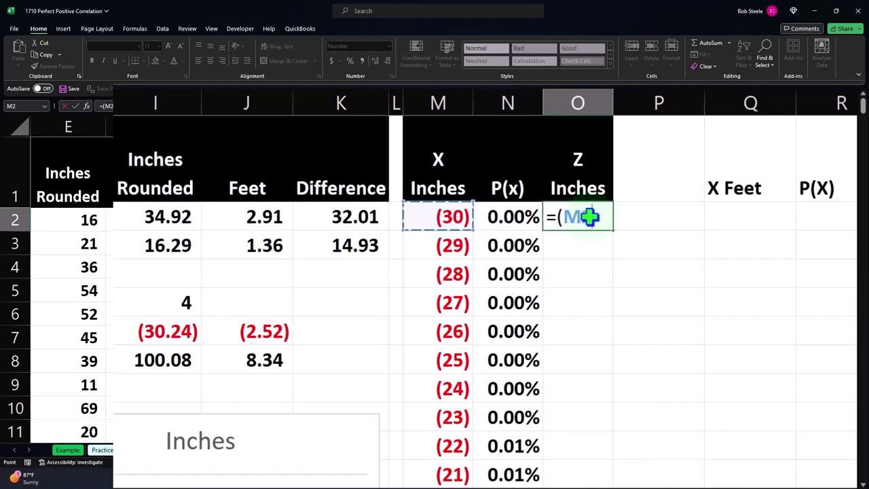
type("-")
key("Left")
key("Left")
key("Left")
key("Left")
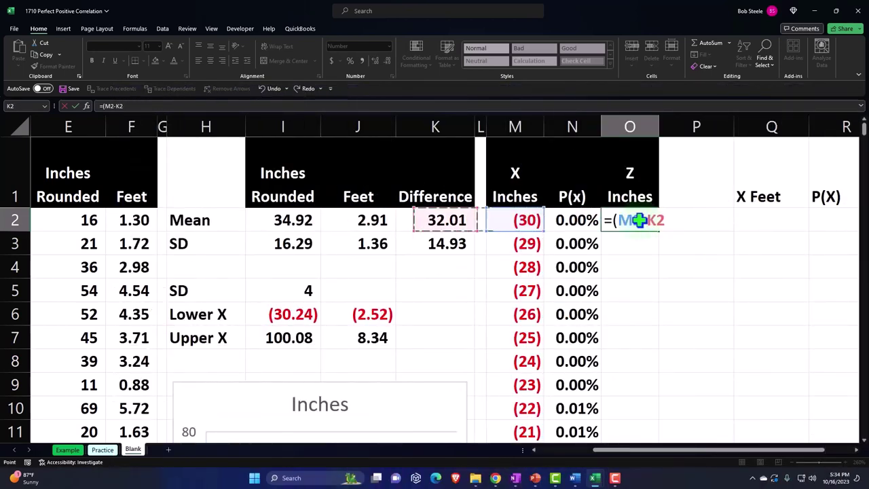
key("Left")
key("Left")
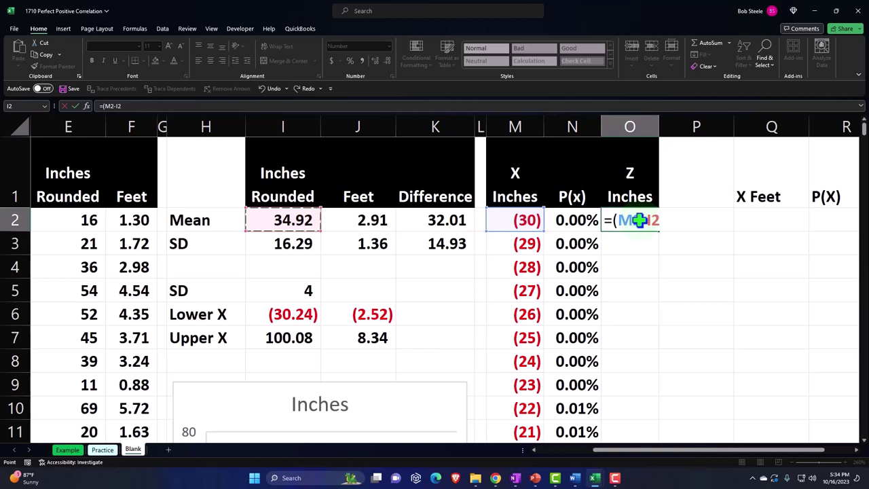
key("F4")
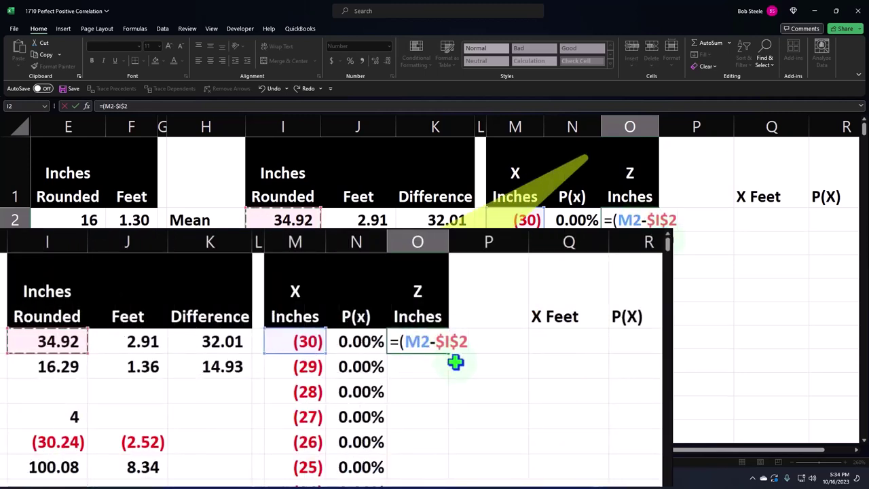
type(")")
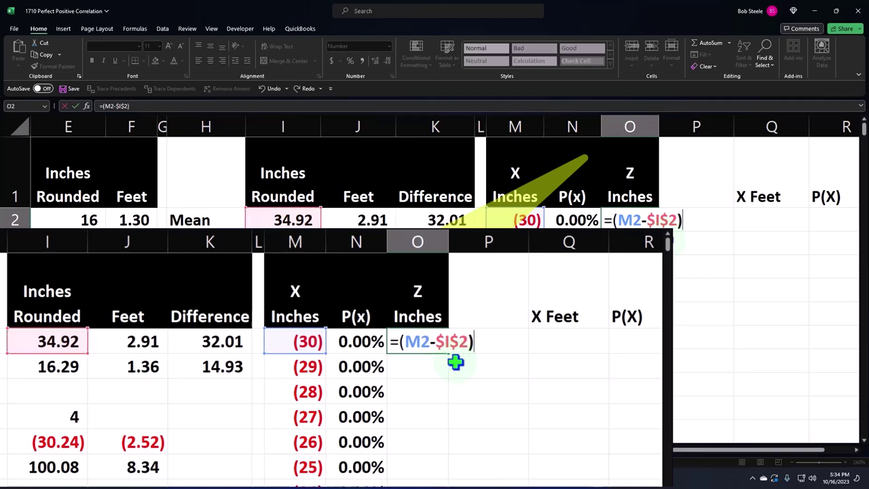
type("/")
key("Left")
key("Left")
key("Left")
key("Left")
key("Left")
key("Left")
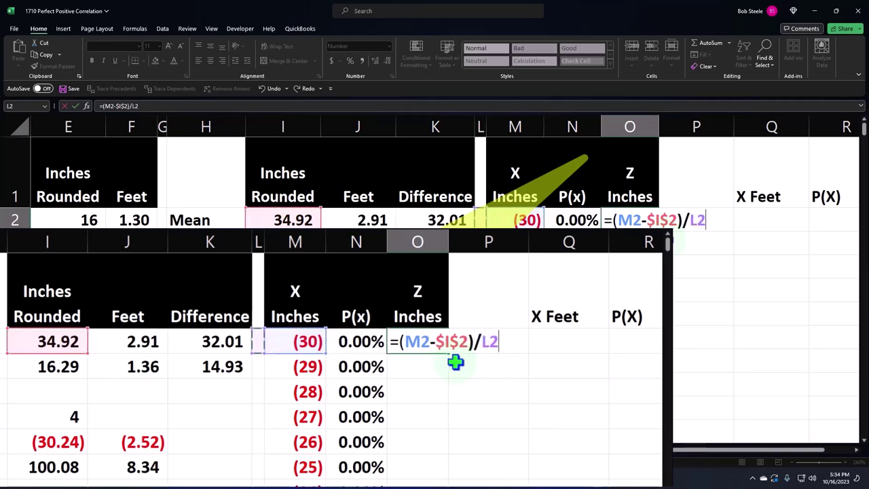
key("Down")
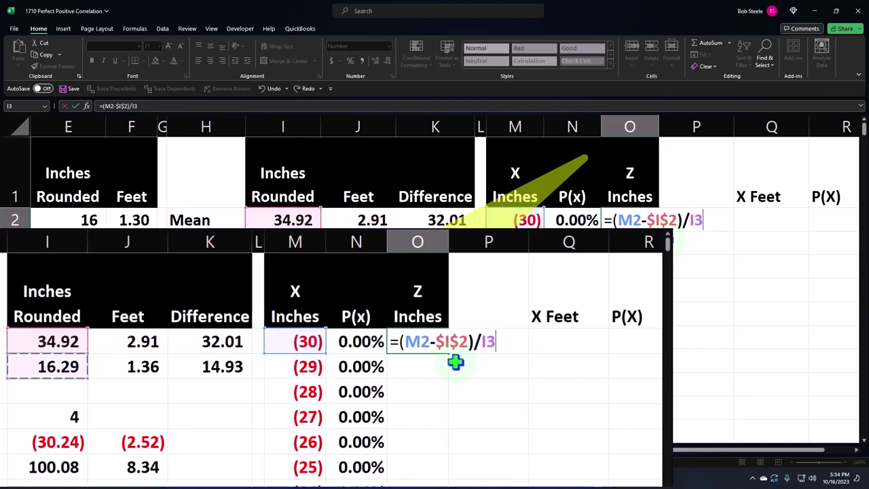
key("F4")
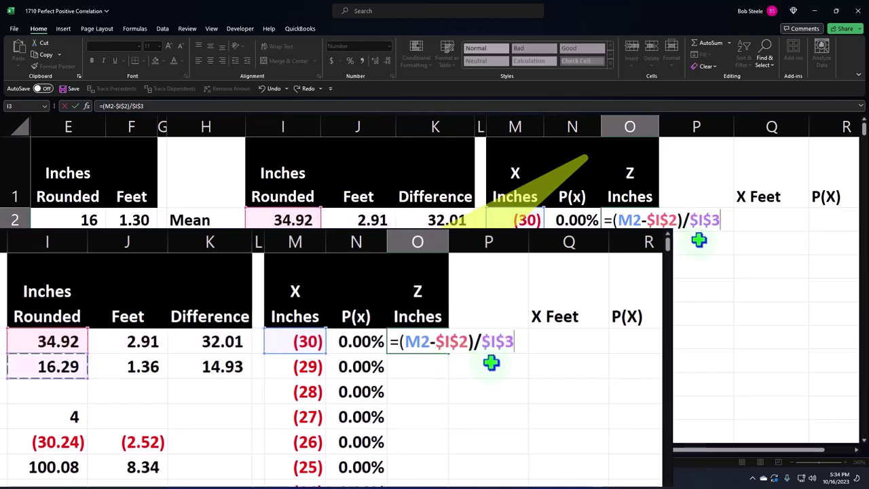
key("Return")
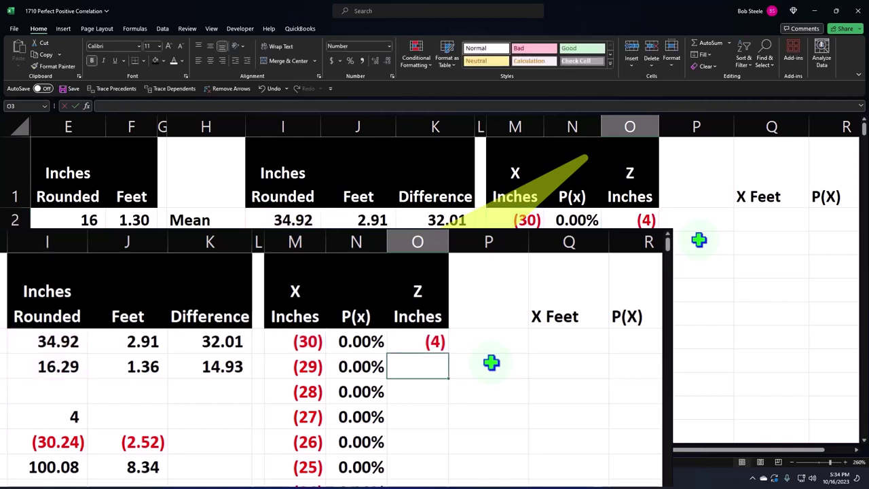
- Format the Z score in O2 with two decimal places and copy its formula down column O alongside all X Inches values
left_click(646, 219)
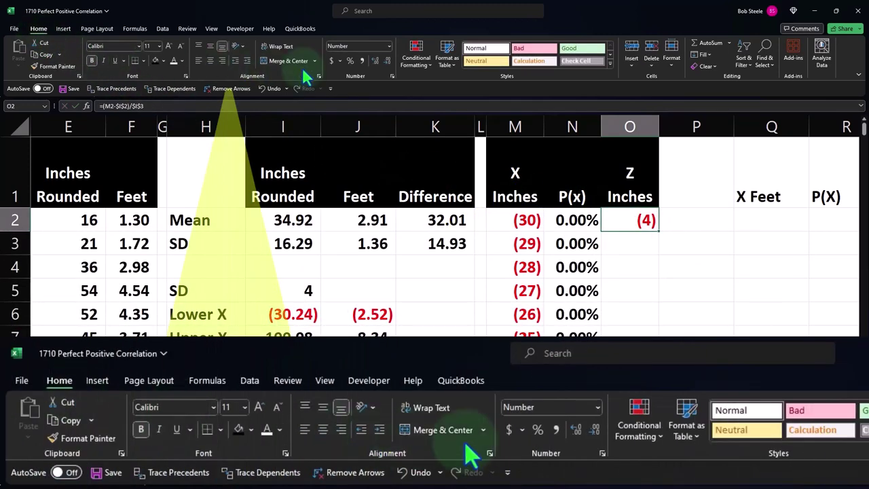
left_click(374, 60)
left_click(374, 60)
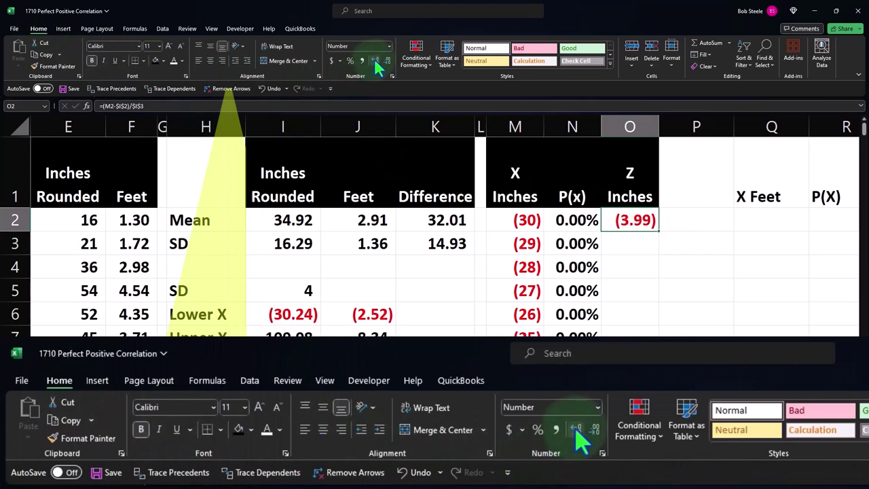
double_click(659, 232)
- Narrow blank column P to a thin spacer between the inches and feet tables and review the Z scores
left_click(688, 220)
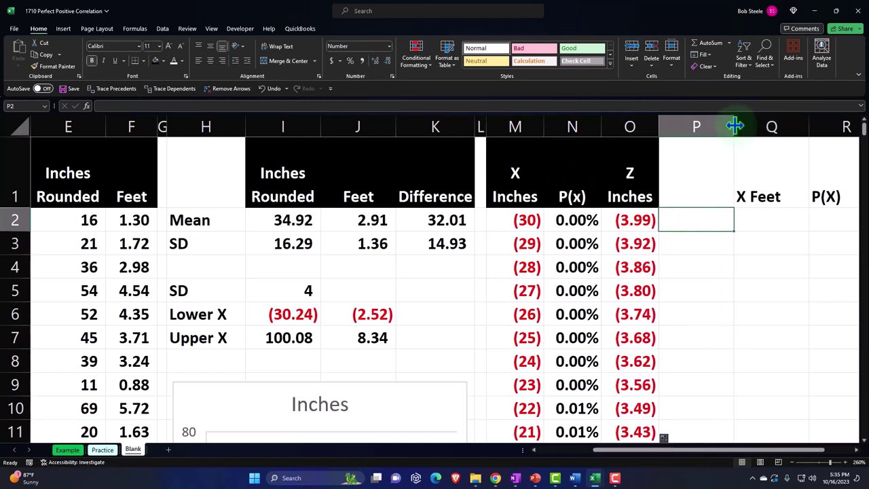
left_click_drag(734, 126, 672, 129)
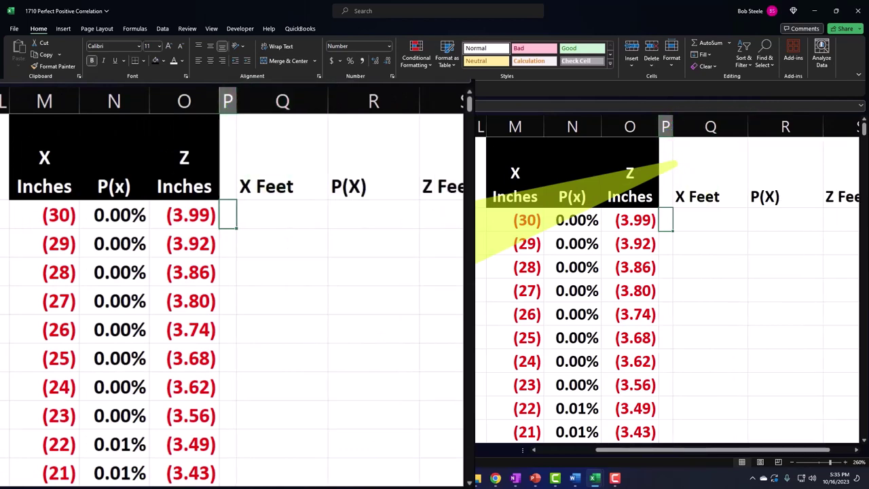
scroll(699, 187, "down", 4)
scroll(702, 201, "down", 1)
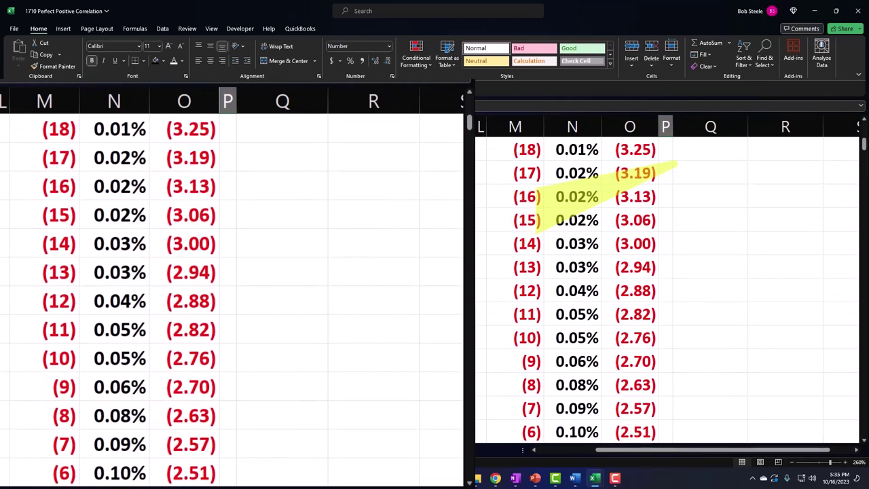
scroll(703, 200, "up", 5)
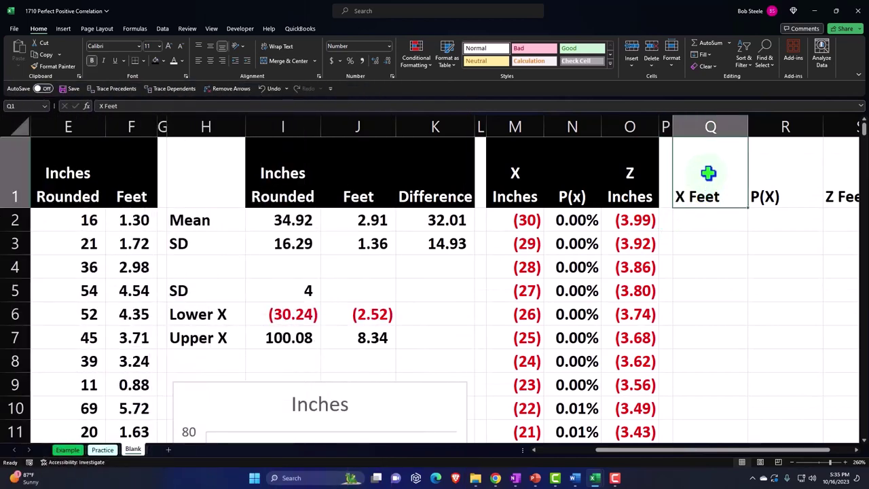
- Copy the black header formatting from M1:O1 onto the X Feet, P(X) and Z Feet headers in Q1:S1
mouse_move(704, 175)
left_mouse_down()
mouse_move(839, 171)
mouse_move(711, 188)
left_mouse_up()
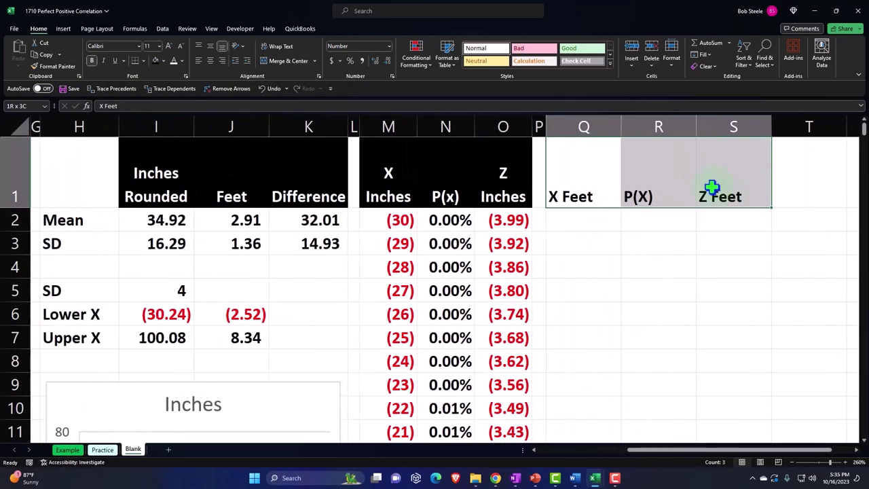
left_click_drag(396, 155, 481, 165)
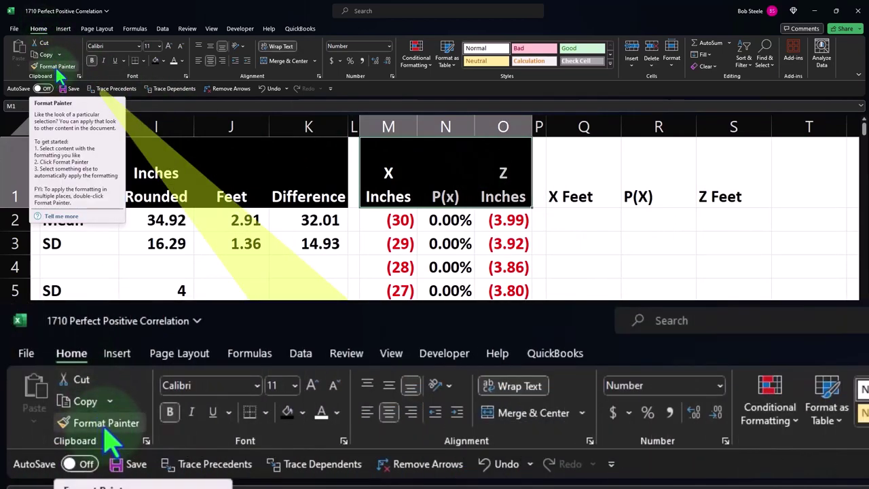
left_click(58, 68)
left_click(585, 169)
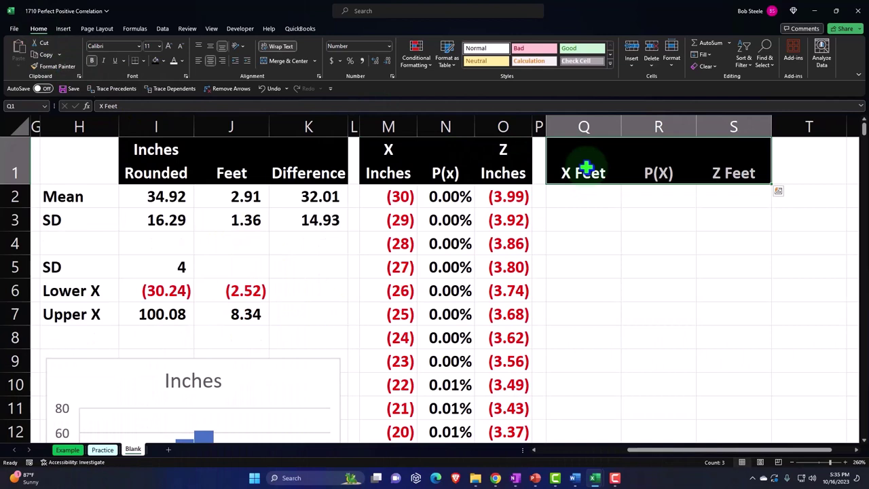
- Enter -3 and -2 in Q2:Q3 and extend the X Feet series down to 8 in Q13
left_click(591, 197)
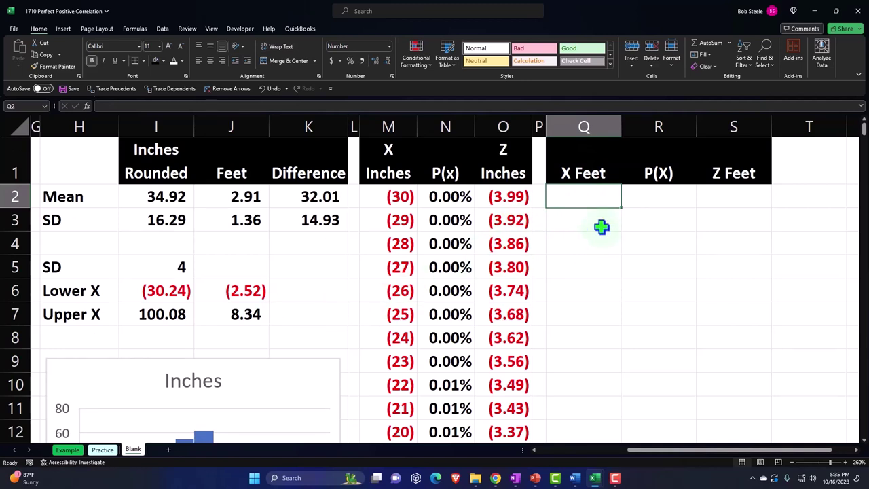
type("-3")
key("Return")
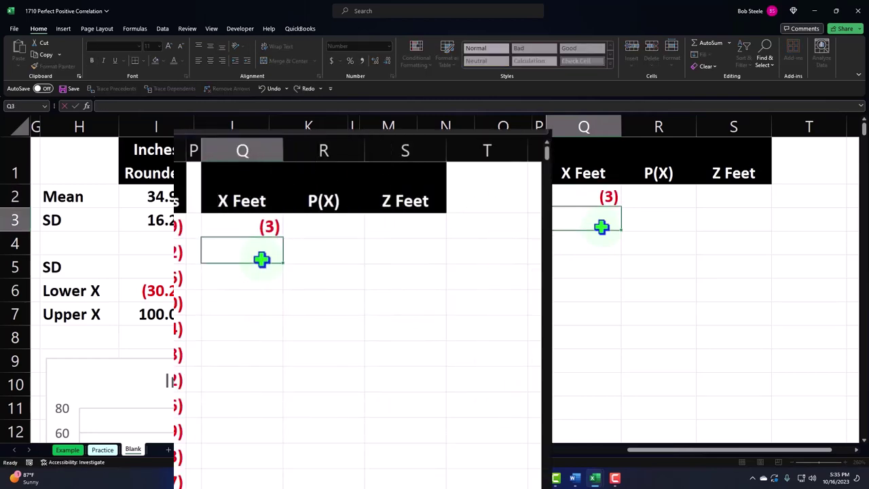
type("-2")
key("Return")
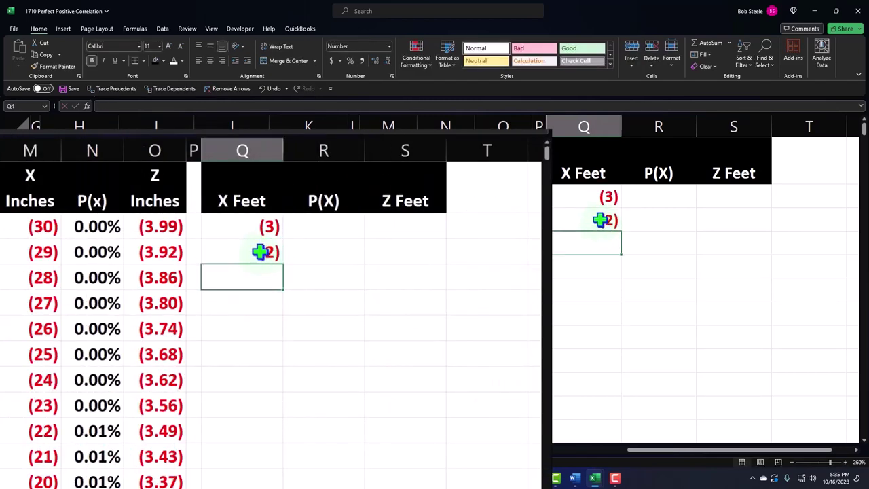
left_click_drag(269, 229, 271, 427)
scroll(271, 427, "up", 2)
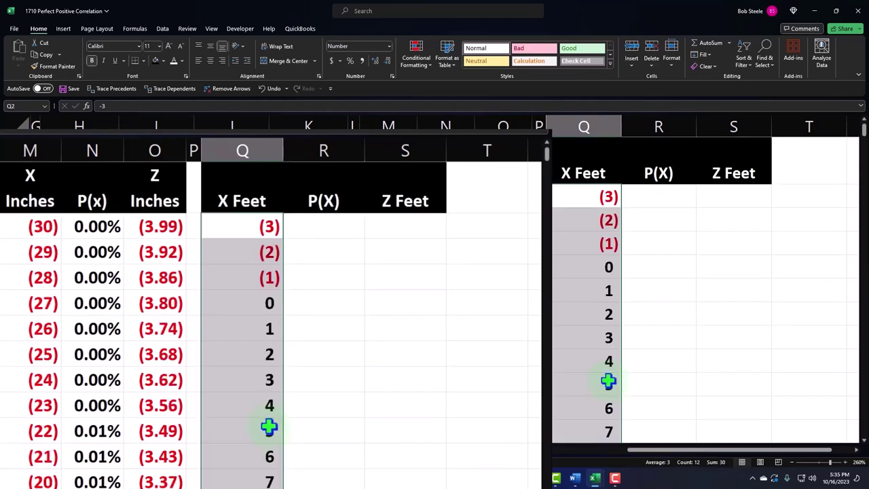
- Begin a NORM.DIST formula in R2 for the P(X) of the first X Feet value
left_click(324, 225)
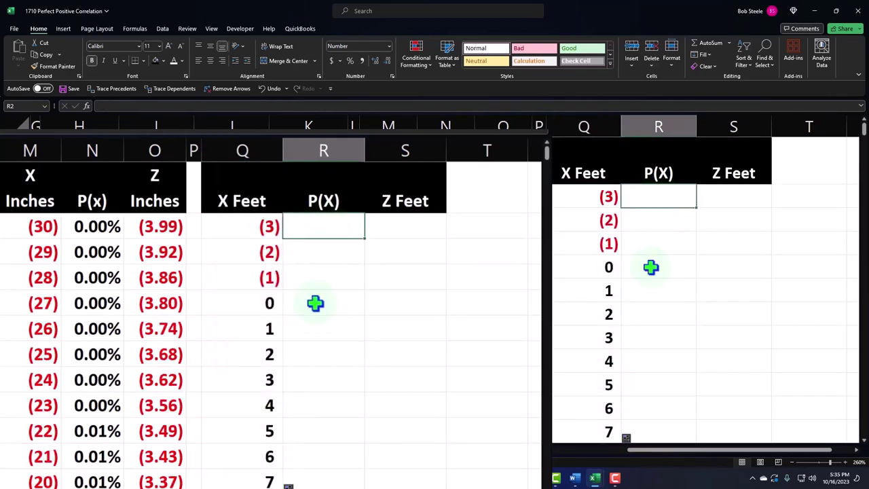
type("=nor")
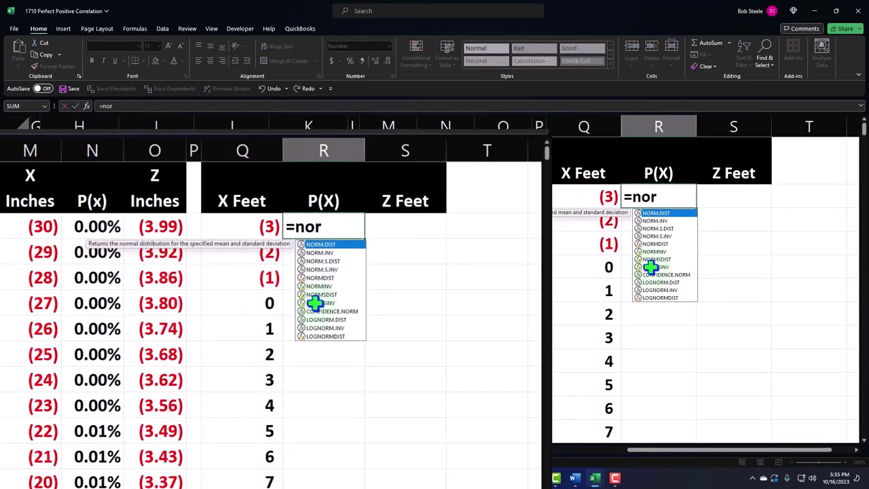
key("Tab")
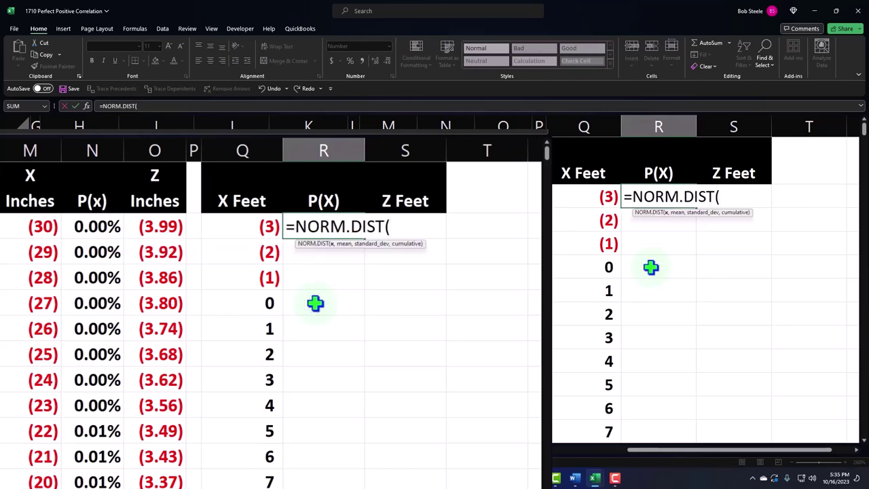
key("Left")
key("Left")
key("Left")
key("Left")
key("Left")
key("Left")
key("Left")
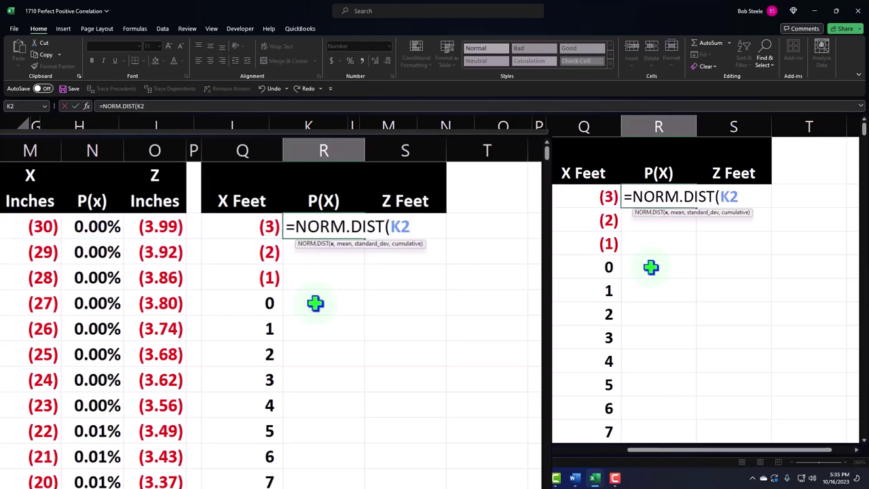
key("F4")
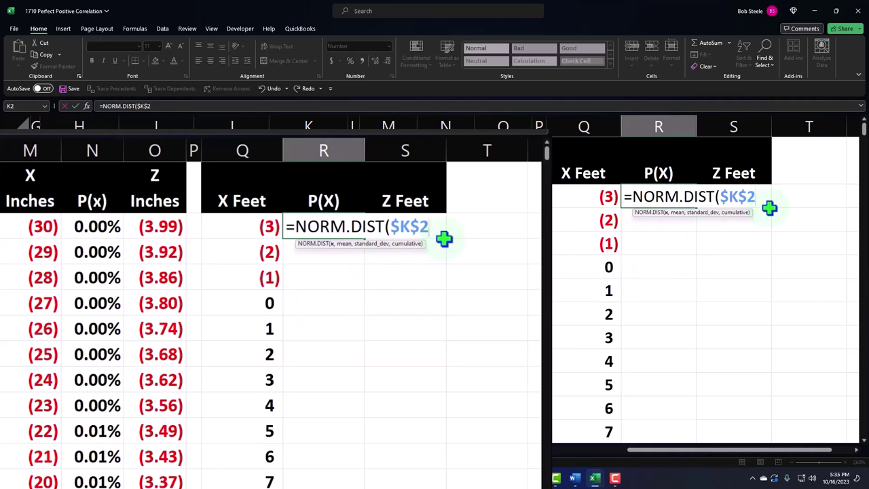
type(",")
key("Left")
key("Left")
key("Left")
key("Left")
key("Left")
key("Left")
key("Left")
key("Down")
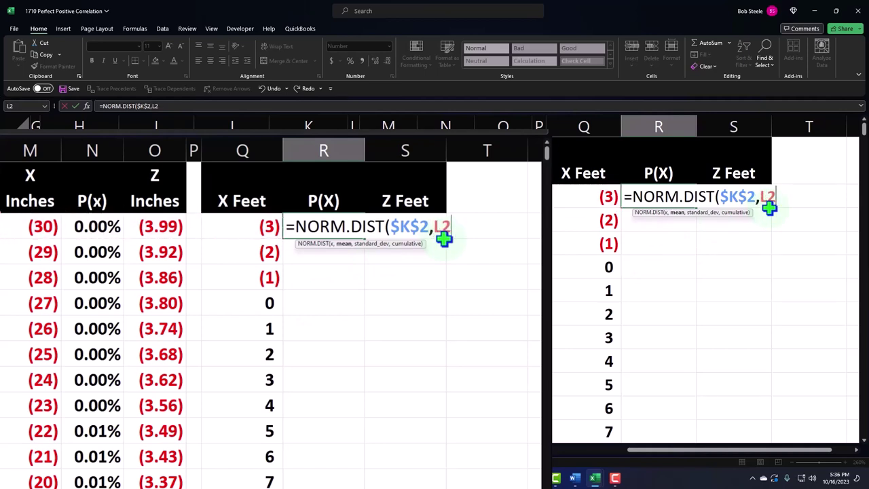
key("F4")
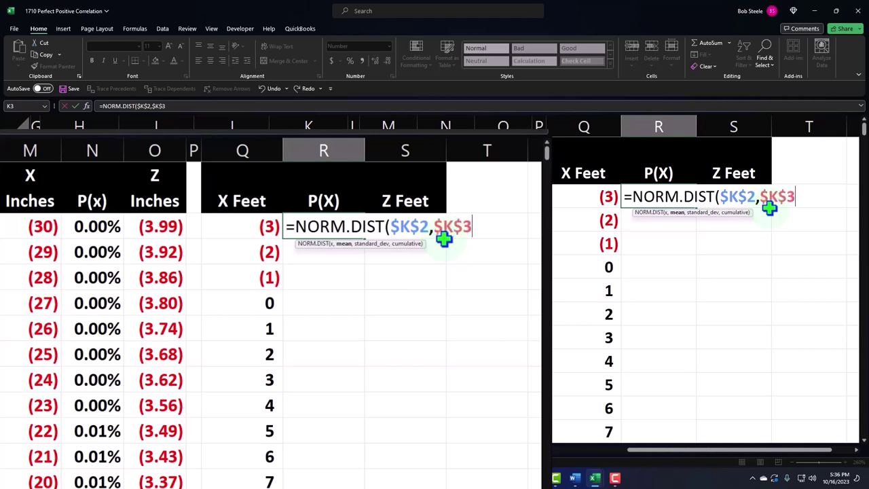
type(",")
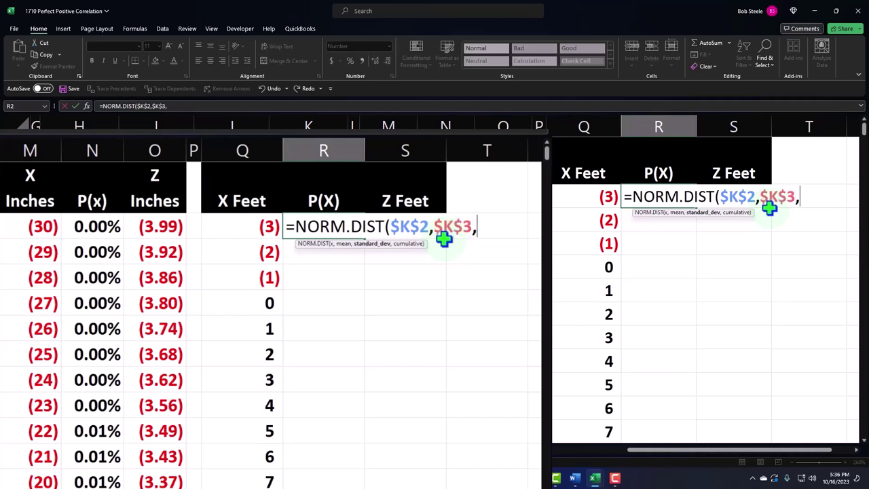
key("BackSpace")
key("BackSpace")
key("BackSpace")
key("BackSpace")
key("BackSpace")
key("BackSpace")
key("BackSpace")
key("BackSpace")
key("BackSpace")
key("BackSpace")
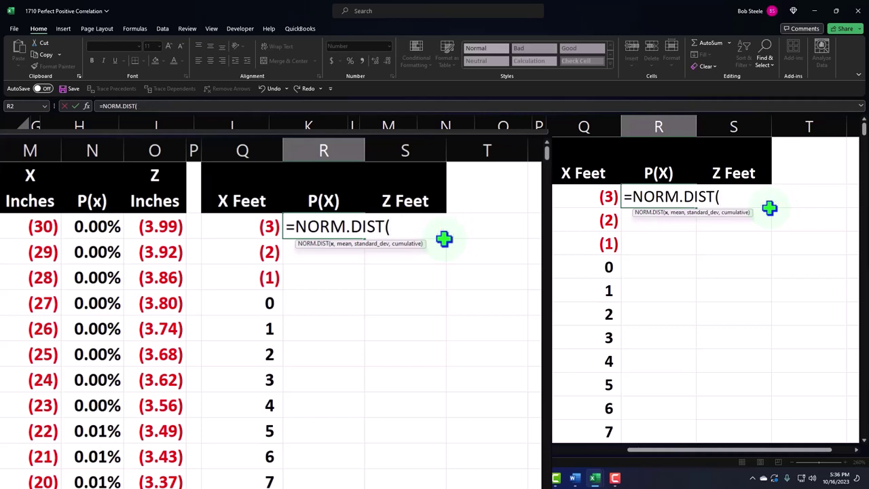
- Complete the P(X) formula in R2 as =NORM.DIST(Q2,$J$2,$J$3,0), using absolute references to the feet mean and SD
key("Left")
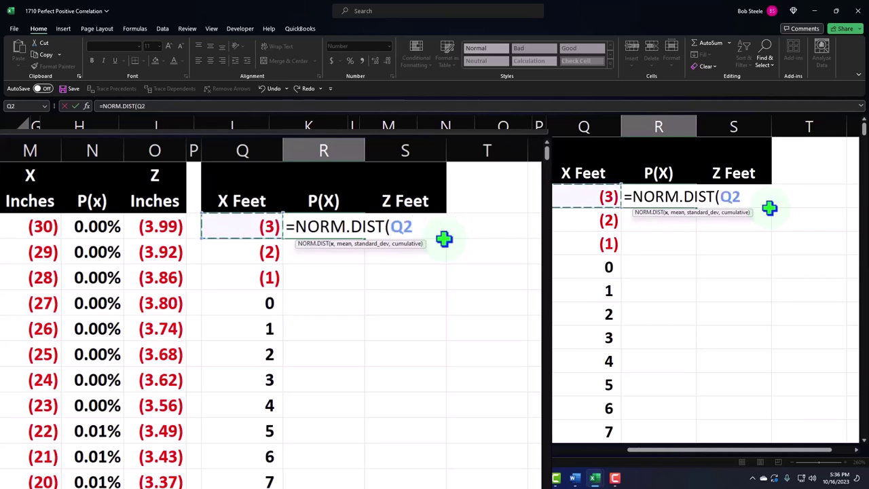
type(",")
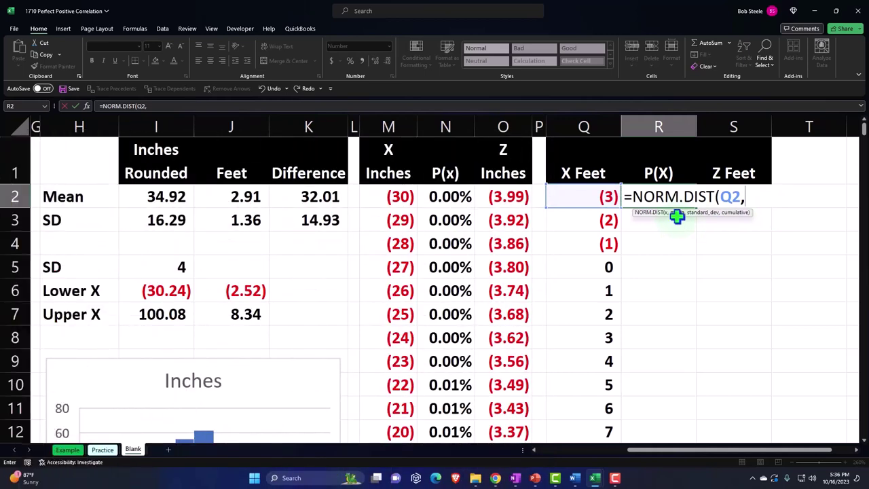
key("Left")
key("Left")
key("Left")
key("Left")
key("Left")
key("Left")
key("Left")
key("Left")
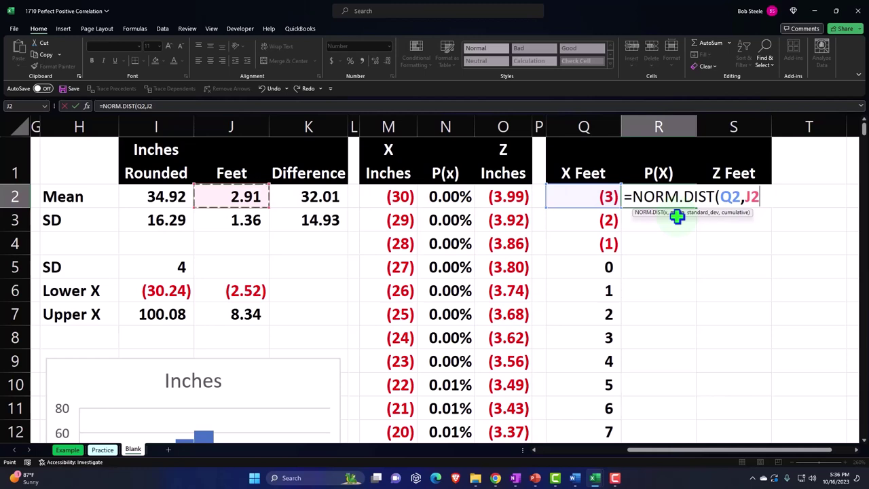
key("F4")
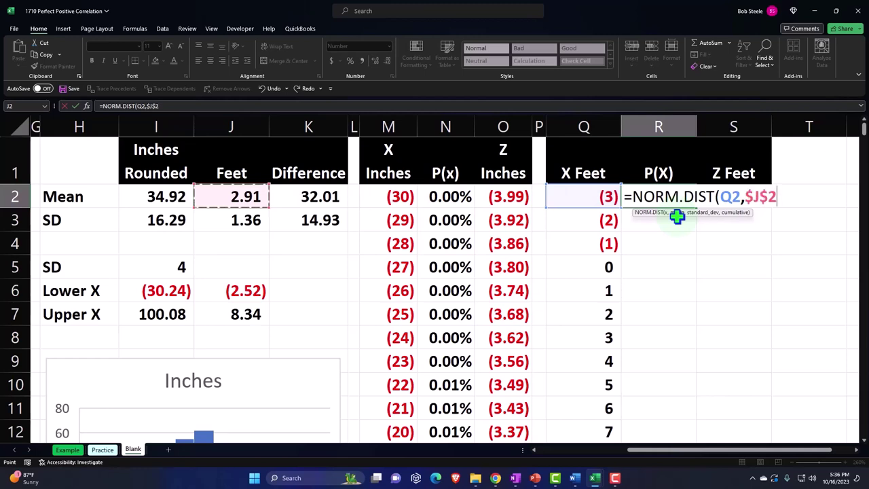
type(",")
key("Left")
key("Left")
key("Left")
key("Left")
key("Left")
key("Left")
key("Left")
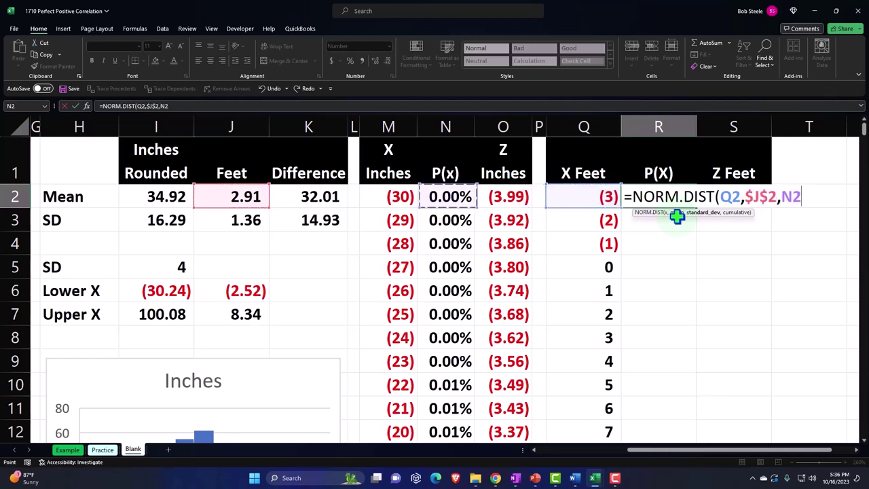
key("Left")
key("Left")
key("Down")
key("Right")
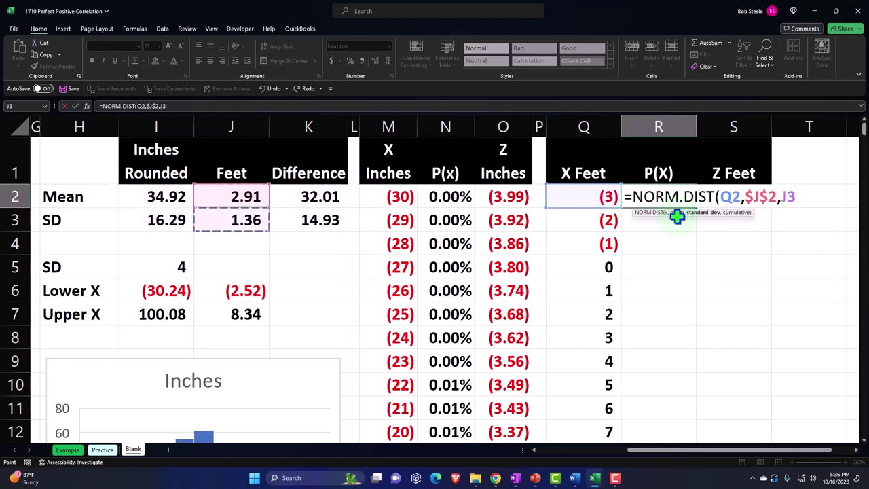
key("F4")
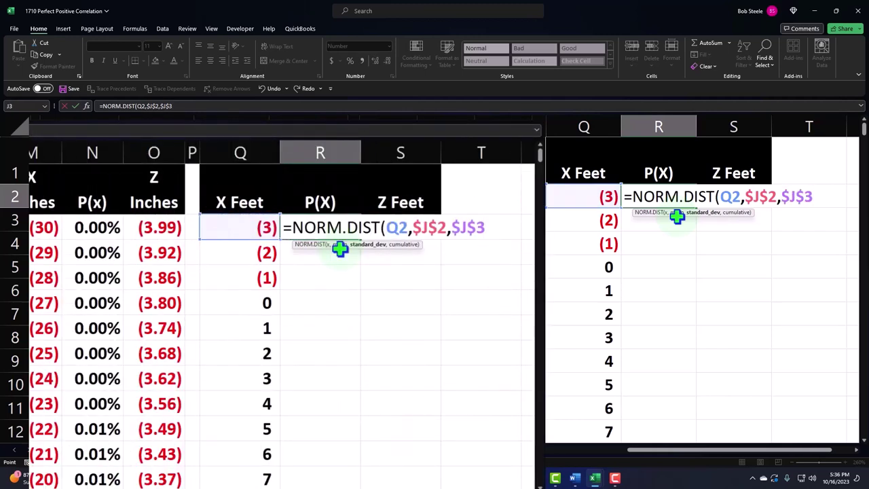
type(",")
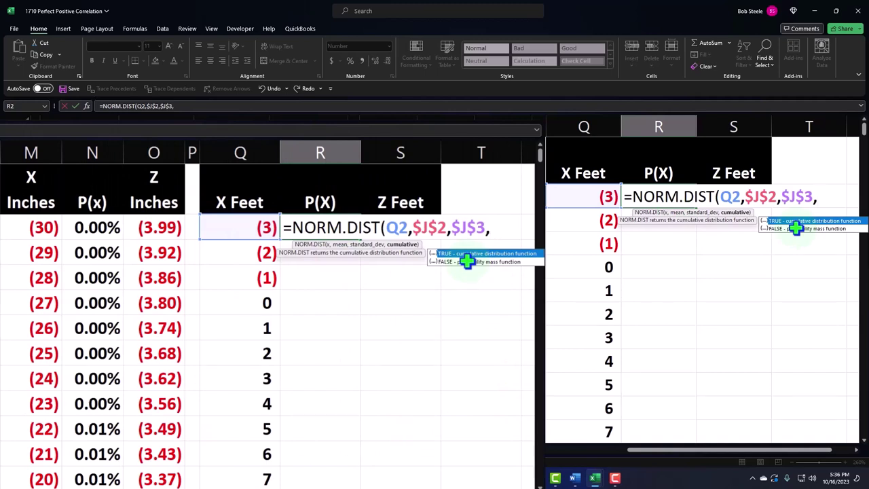
type("0)")
key("Return")
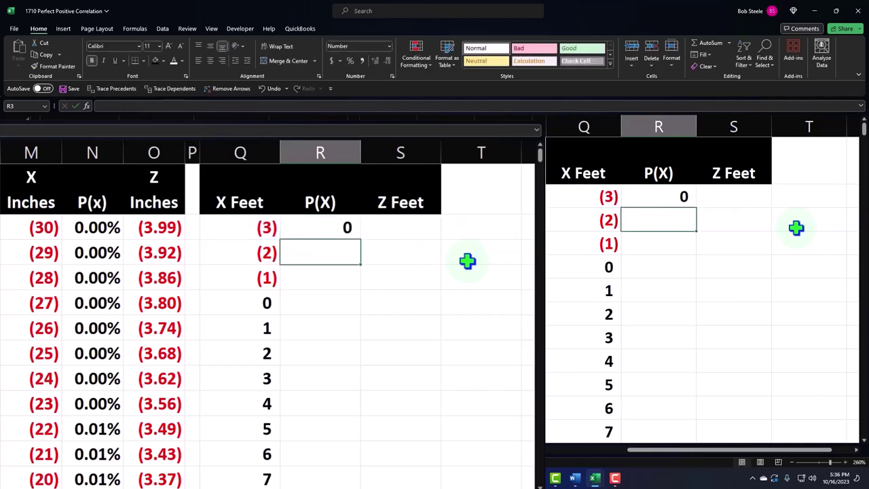
- Format the P(X) value in R2 as a percentage with two decimal places
left_click(340, 227)
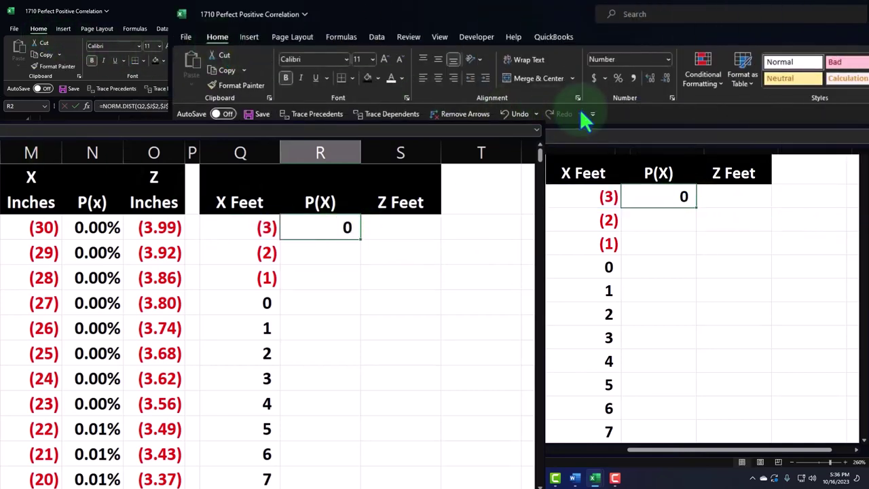
left_click(618, 78)
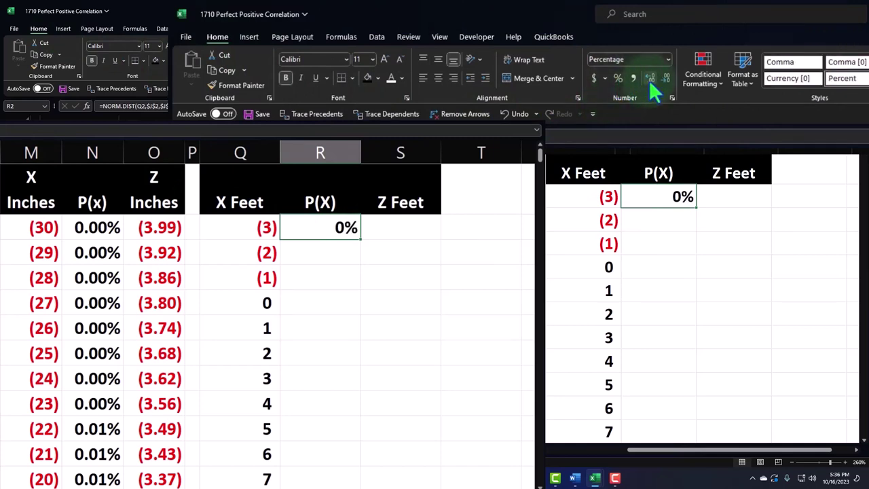
left_click(649, 79)
left_click(649, 79)
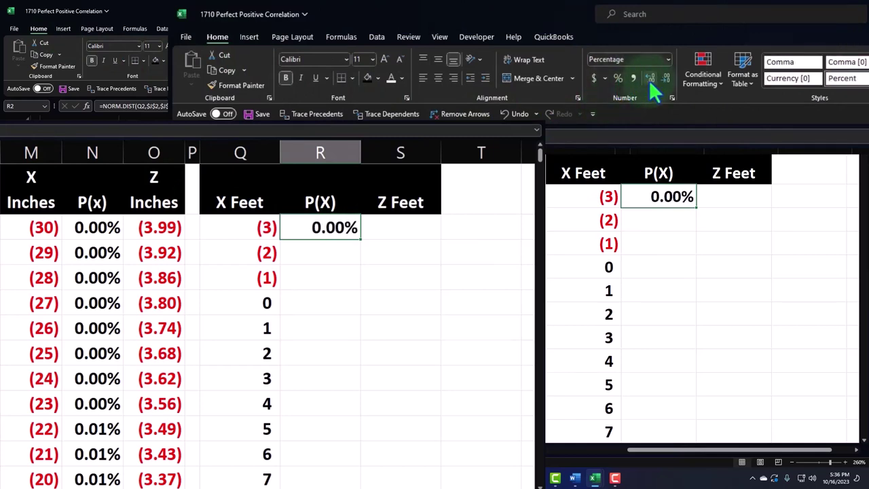
- Copy the P(X) formula from R2 down alongside the X Feet series to R13
double_click(363, 240)
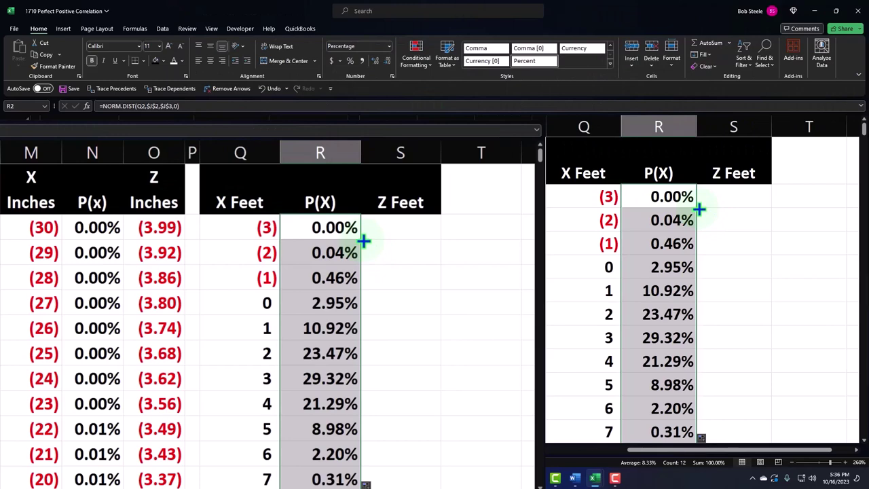
scroll(362, 239, "down", 1)
scroll(363, 239, "down", 2)
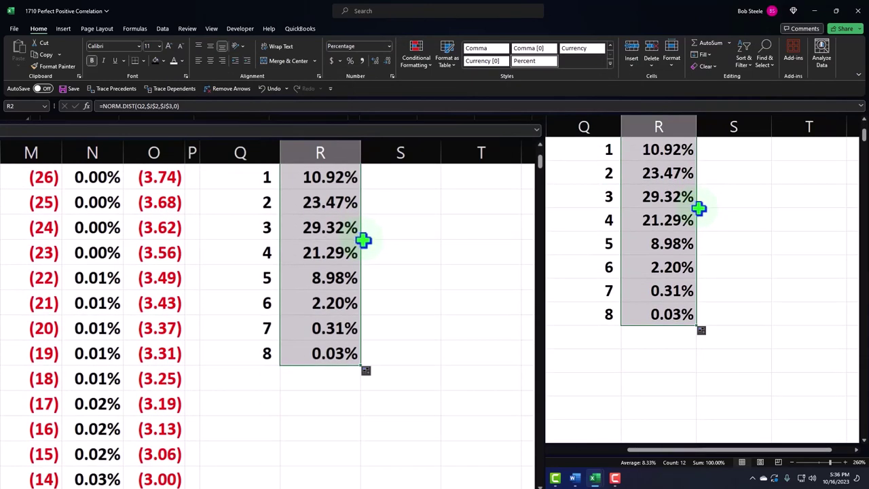
scroll(364, 239, "up", 1)
scroll(363, 239, "up", 1)
- Enter the Z score formula =(Q2-$J$2)/$J$3 in S2 under Z Feet
left_click(398, 227)
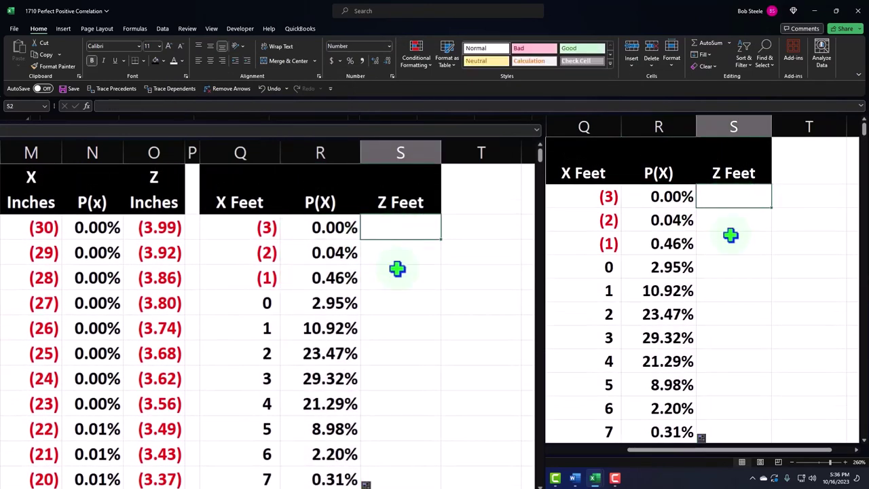
type("=(")
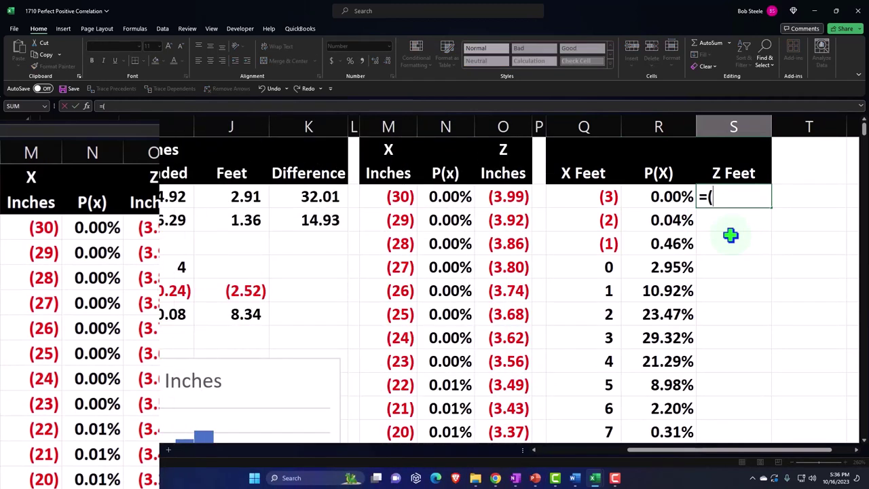
key("Left")
key("Left")
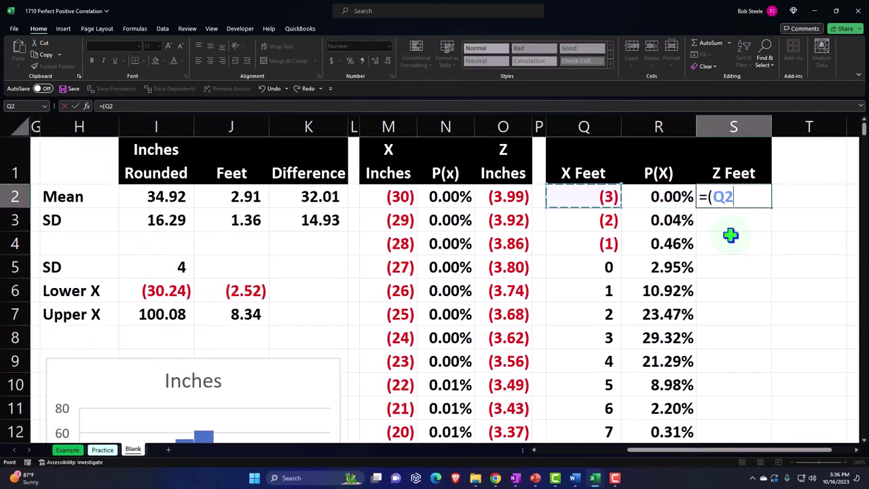
type("-")
key("Left")
key("Left")
key("Left")
key("Left")
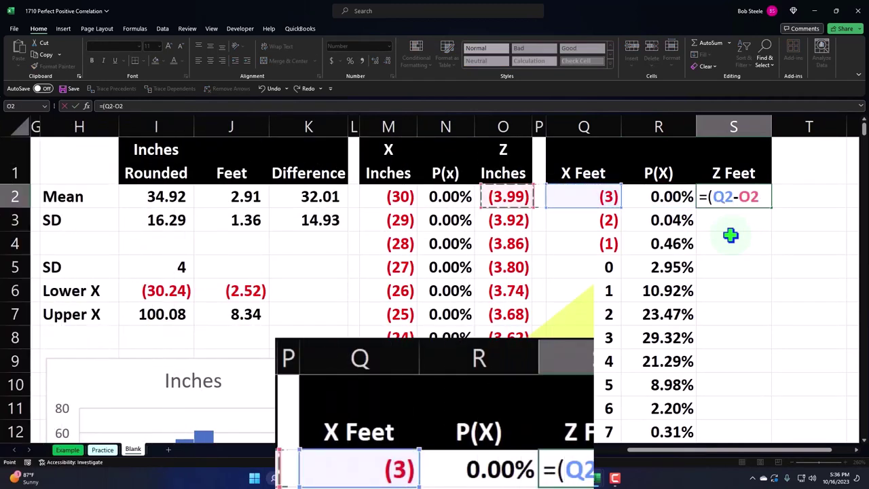
key("Left")
key("Left")
key("Left")
key("Left")
key("Left")
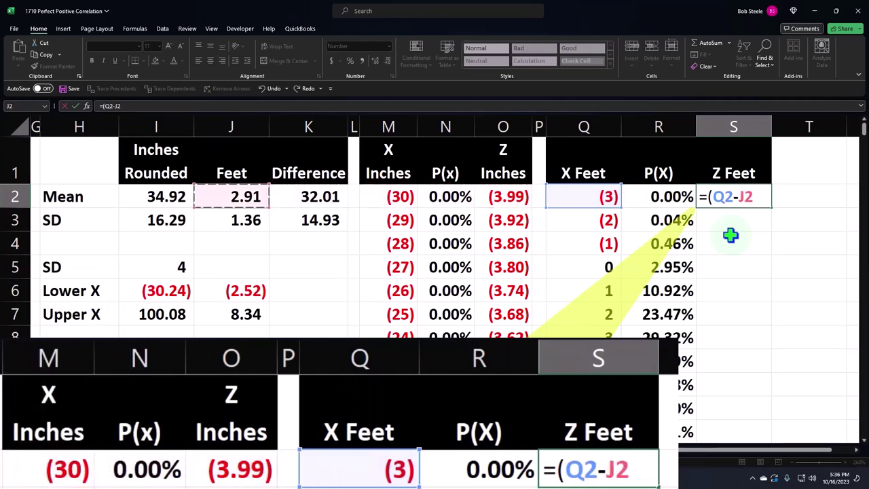
key("F4")
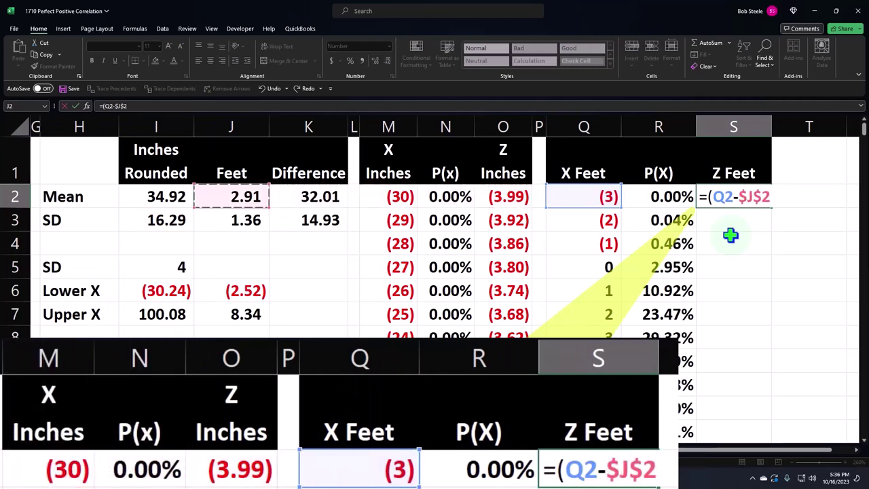
type(")/")
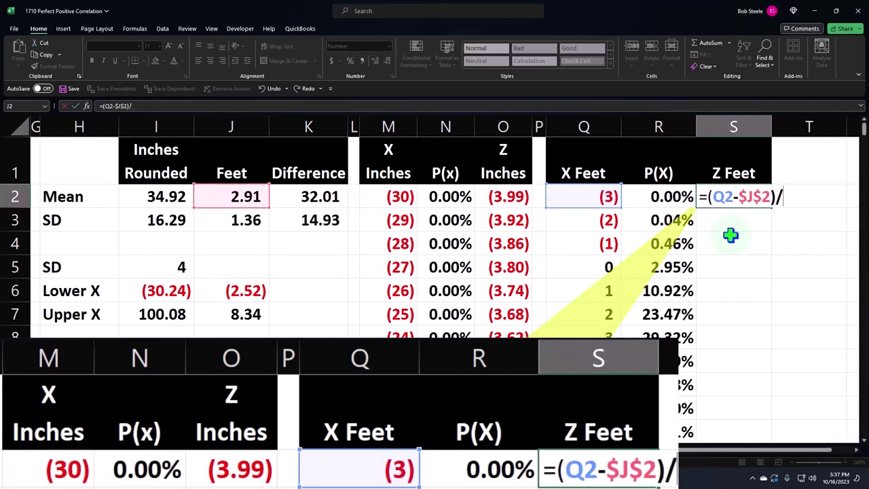
key("Left")
key("Left")
key("Left")
key("Left")
key("Left")
key("Left")
key("Left")
key("Left")
key("Left")
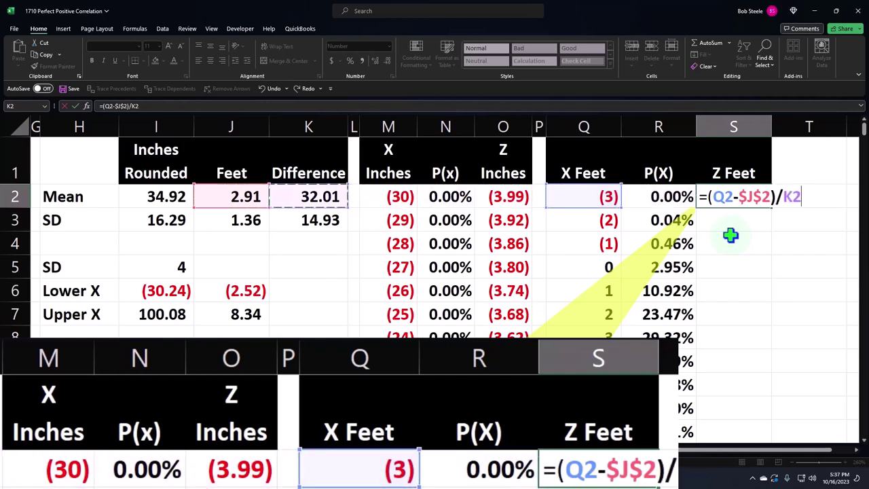
key("Down")
key("F4")
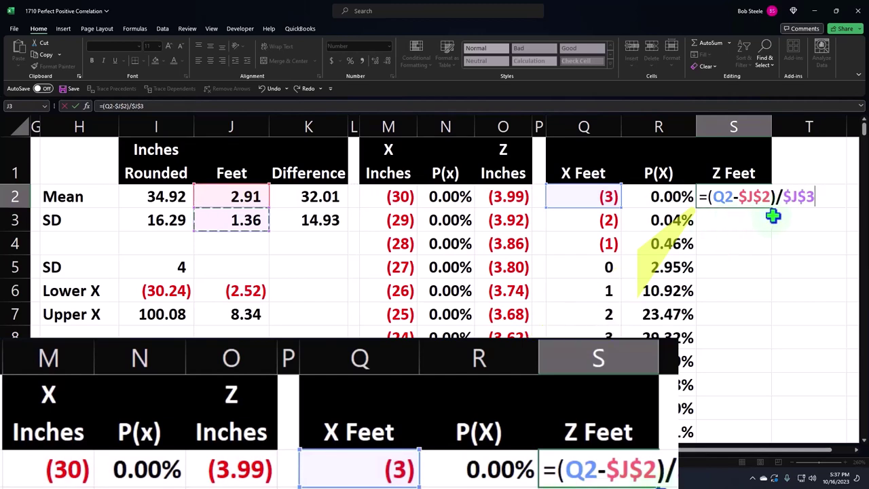
key("Return")
- Show the Z Feet value in S2 with two decimal places and copy its formula down to S13
left_click(747, 198)
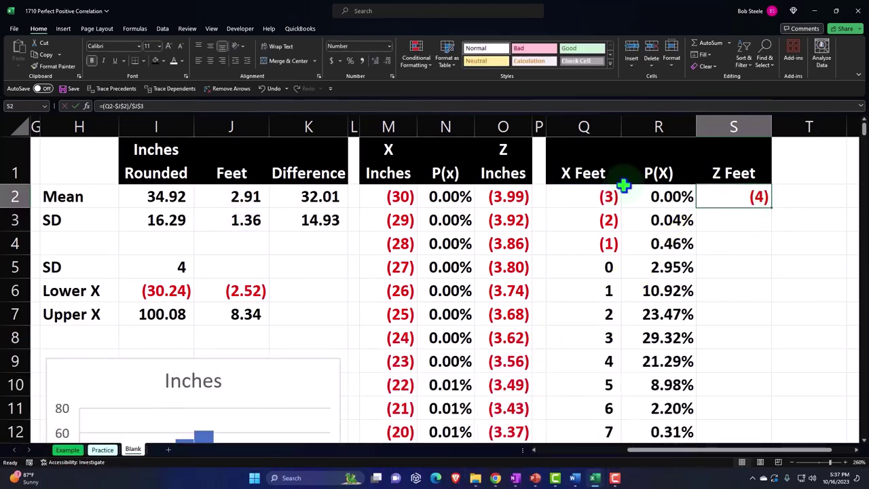
left_click(374, 61)
left_click(374, 61)
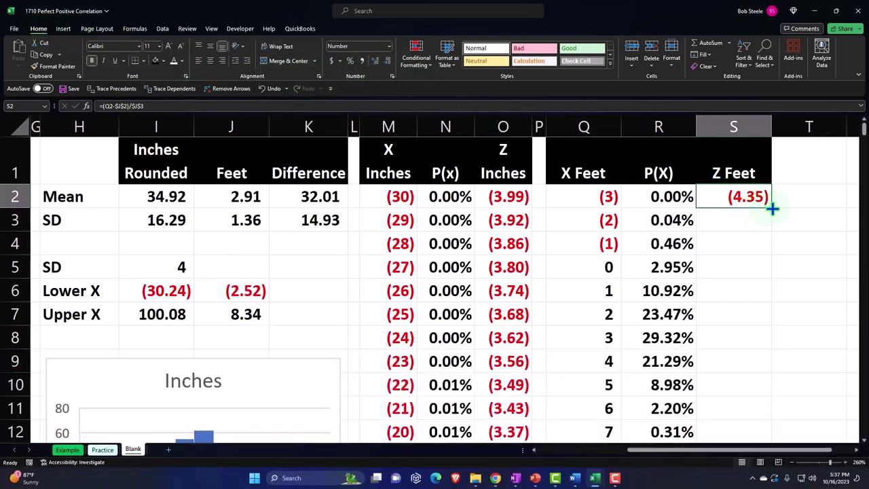
double_click(772, 208)
scroll(774, 209, "down", 2)
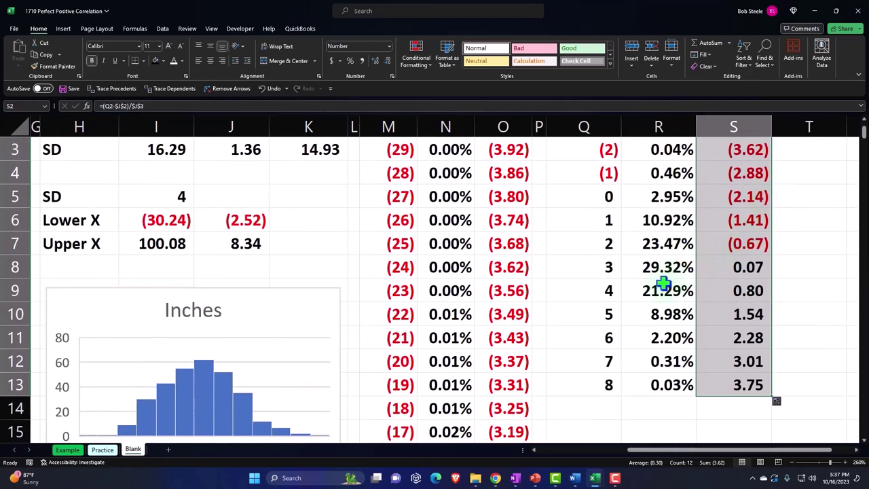
scroll(662, 288, "up", 2)
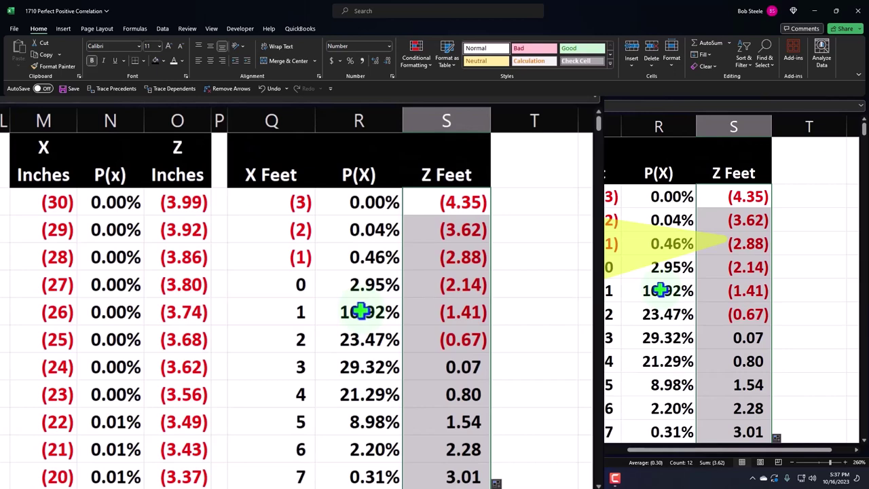
- Compare the Z scores of both tables and fill the -2 feet row, Q3:S3, with yellow
left_click(57, 225)
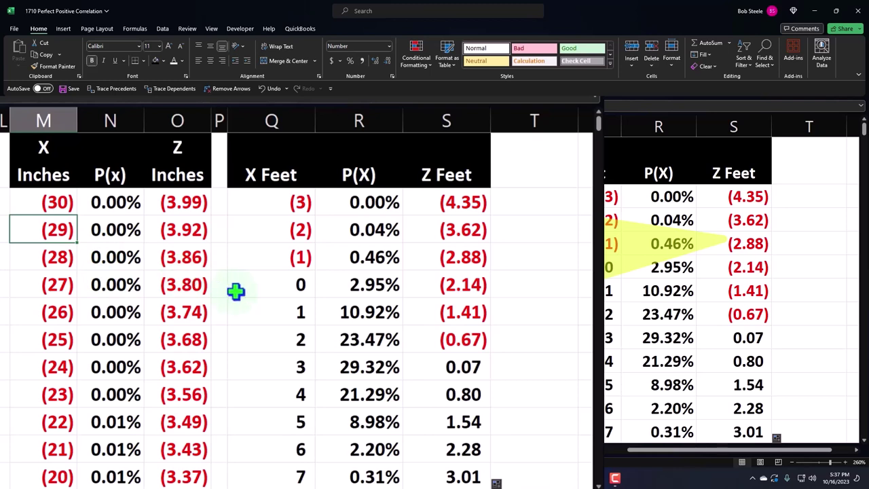
left_click(452, 199)
left_click(466, 231)
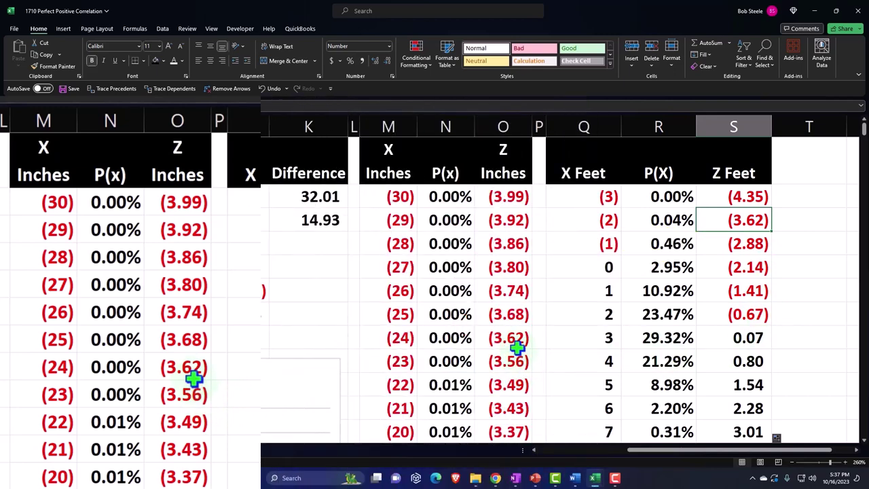
left_click_drag(605, 219, 703, 214)
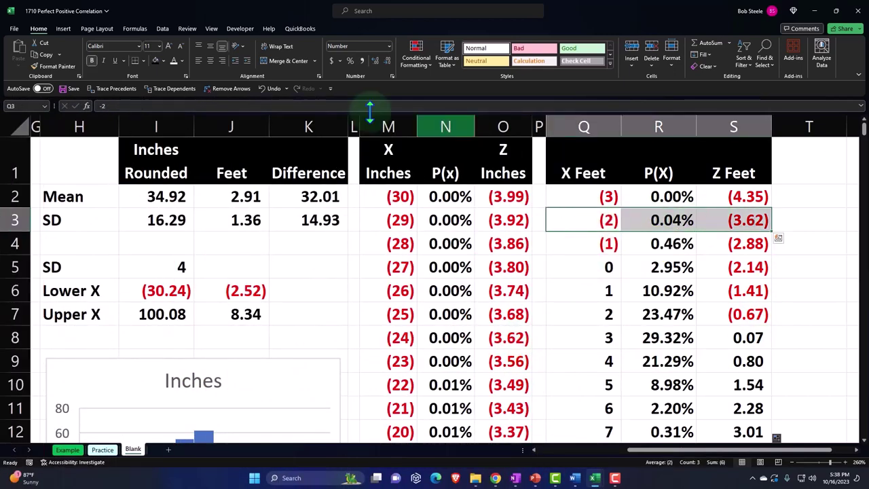
left_click(164, 61)
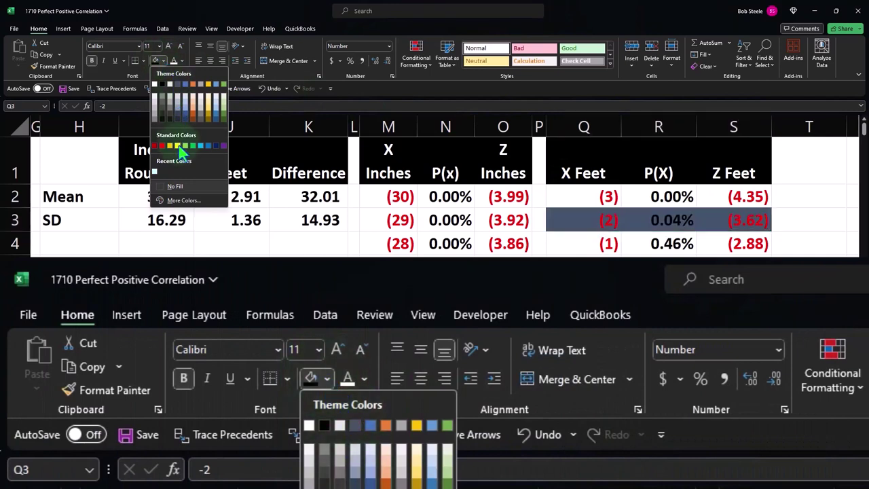
left_click(176, 145)
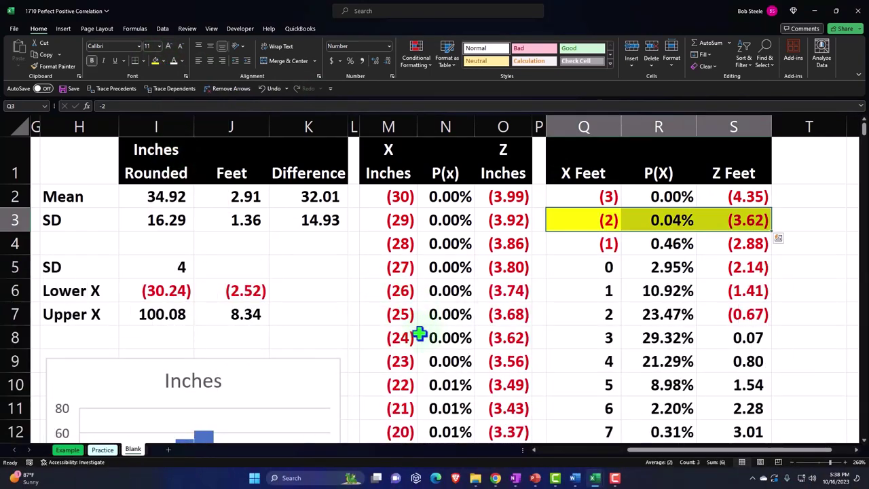
- Fill the -24 inches row, M8:O8, with the same yellow to mark its matching Z score
left_click_drag(407, 338, 509, 337)
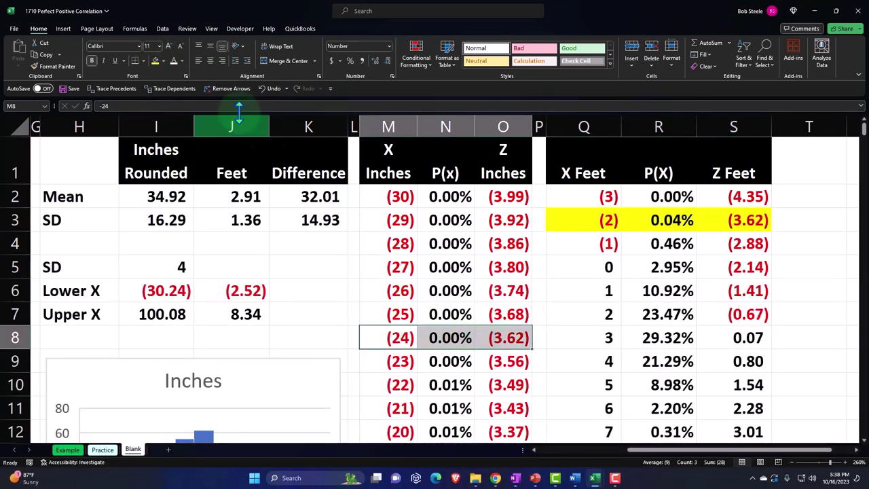
left_click(156, 61)
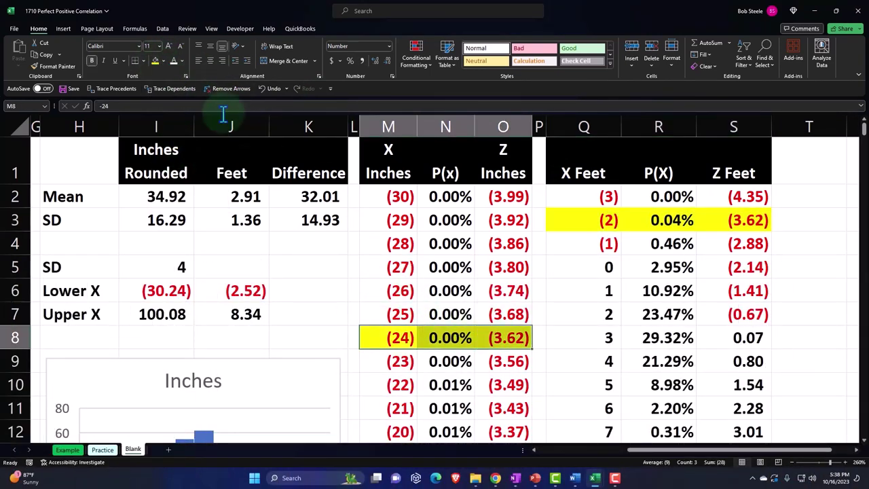
left_click(603, 243)
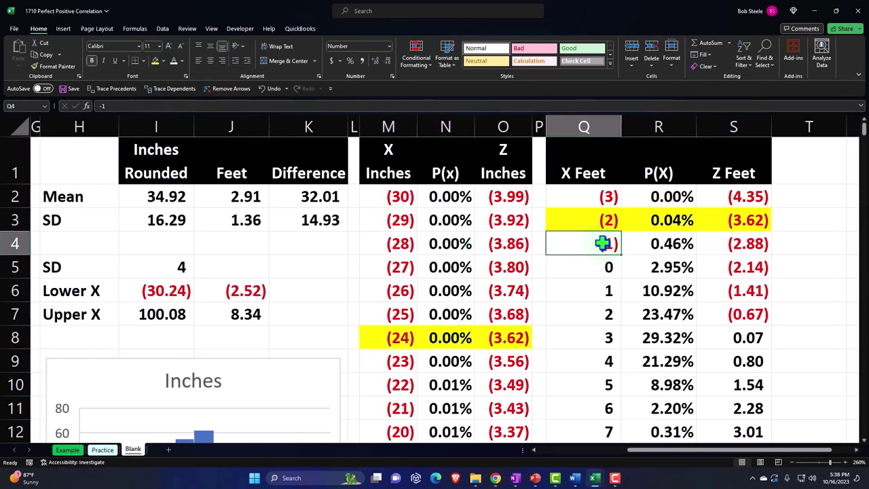
- Fill the -12 inches row, M20:O20, with standard green to mark its Z score match with -1 feet
scroll(603, 243, "down", 2)
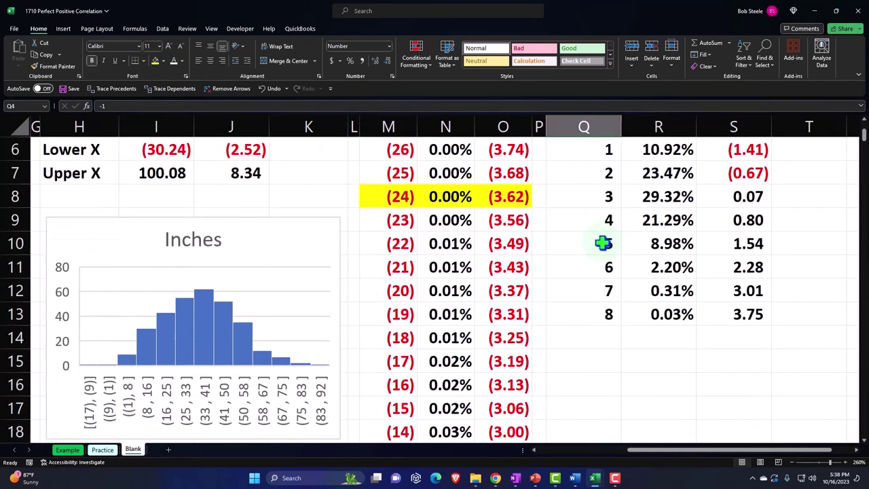
scroll(602, 243, "down", 2)
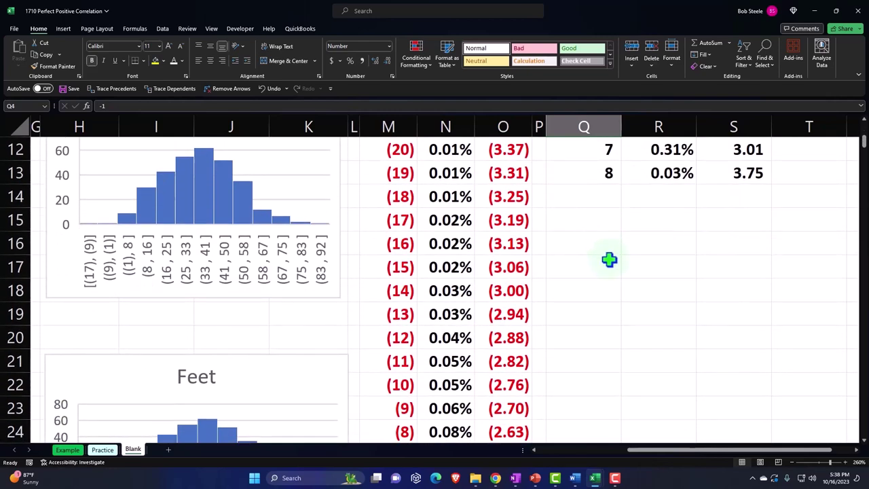
left_click_drag(397, 337, 493, 336)
scroll(568, 336, "up", 1)
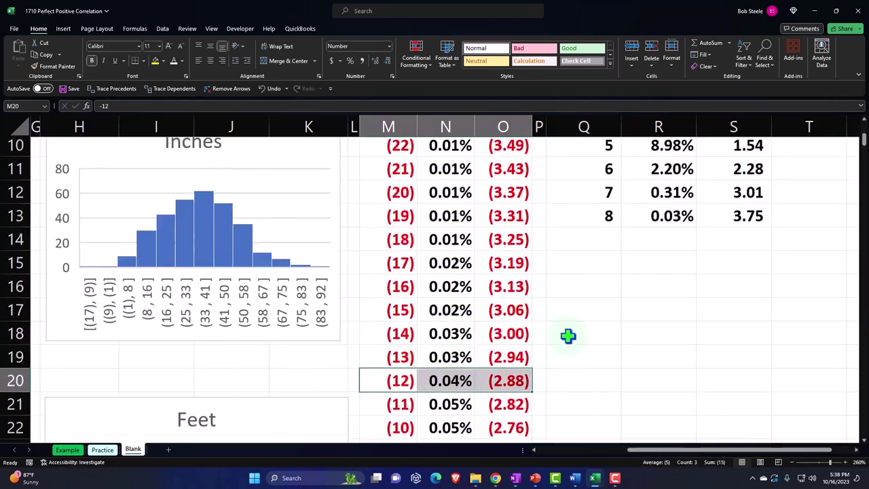
scroll(567, 336, "up", 3)
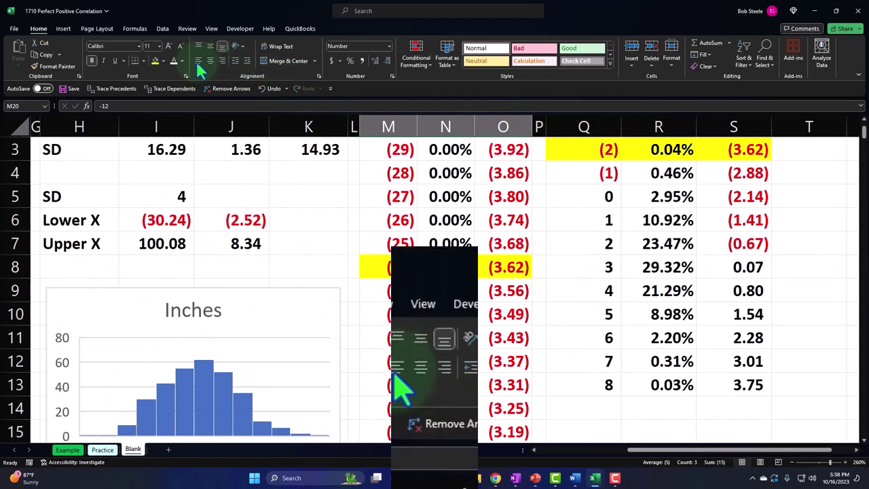
left_click(163, 61)
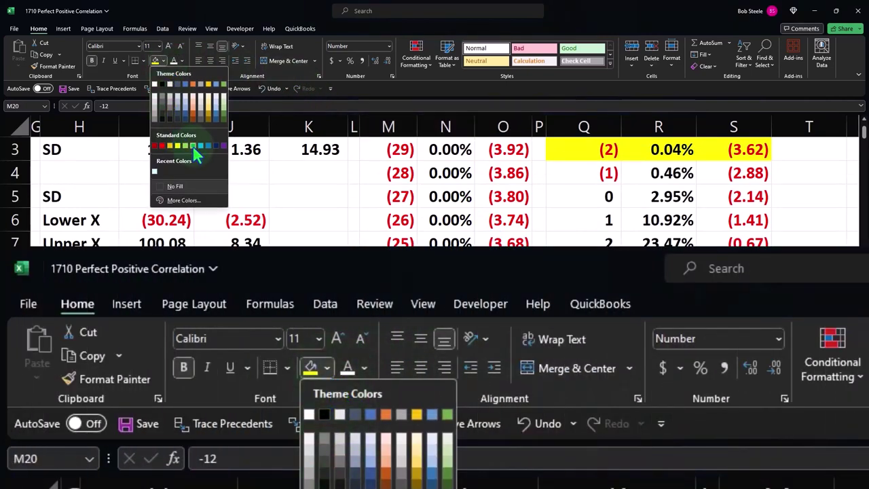
left_click(193, 147)
- Fill the -1 feet row, Q4:S4, with the same green and compare it with the matching inches row
left_click(659, 308)
scroll(657, 307, "up", 4)
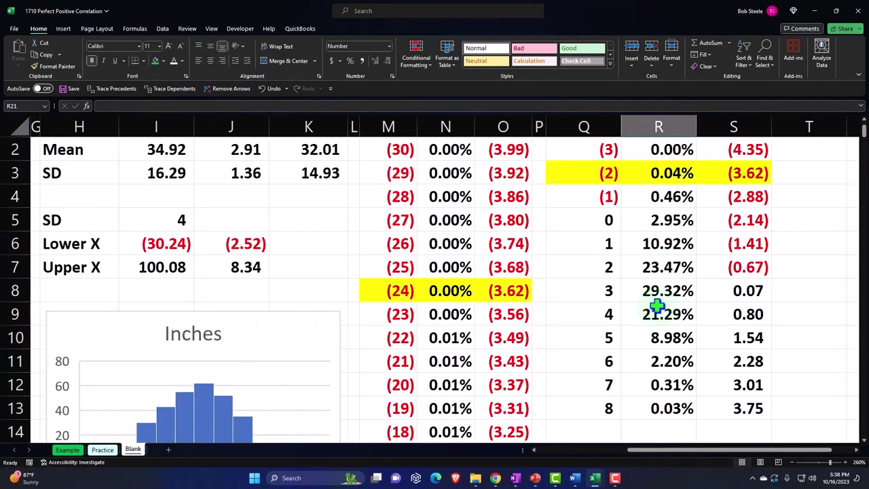
left_click_drag(609, 197, 713, 193)
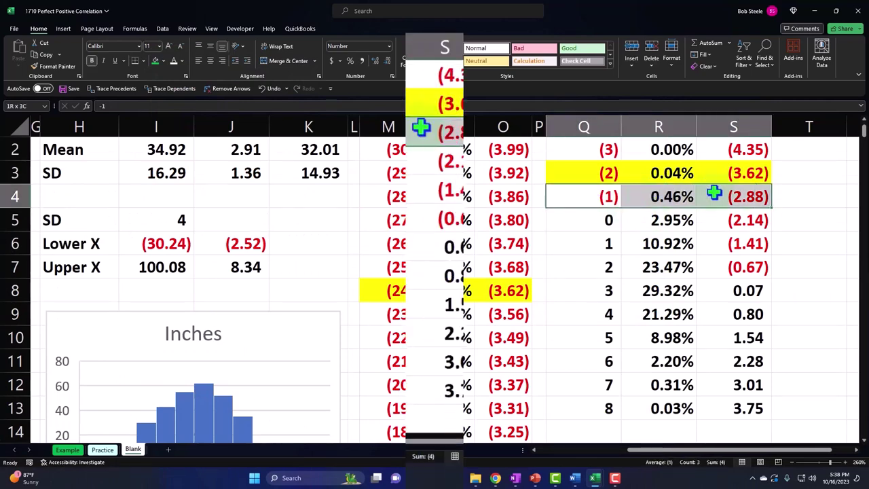
key("F4")
scroll(74, 194, "down", 3)
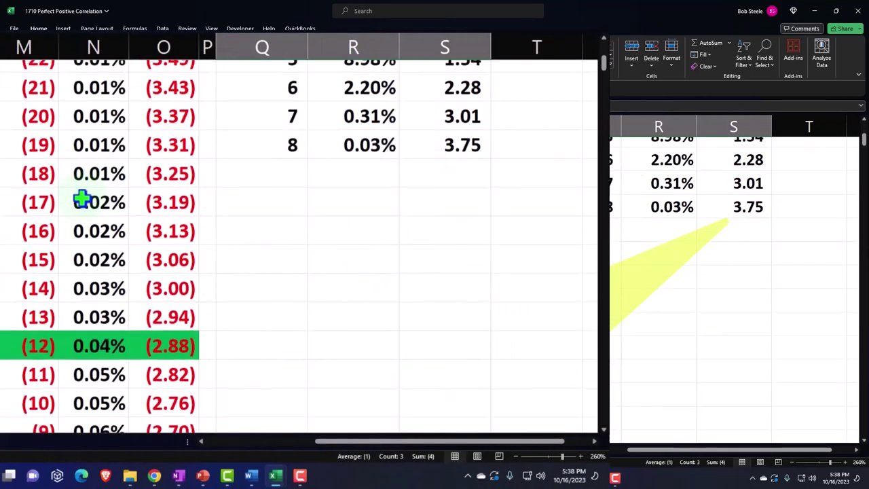
scroll(77, 194, "up", 4)
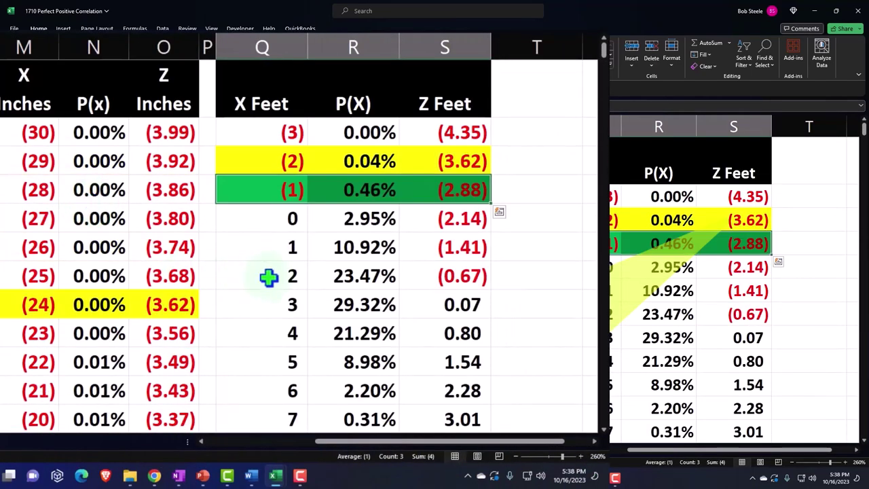
- Fill the 1 foot row, Q6:S6, with standard light blue
left_click_drag(262, 251, 431, 248)
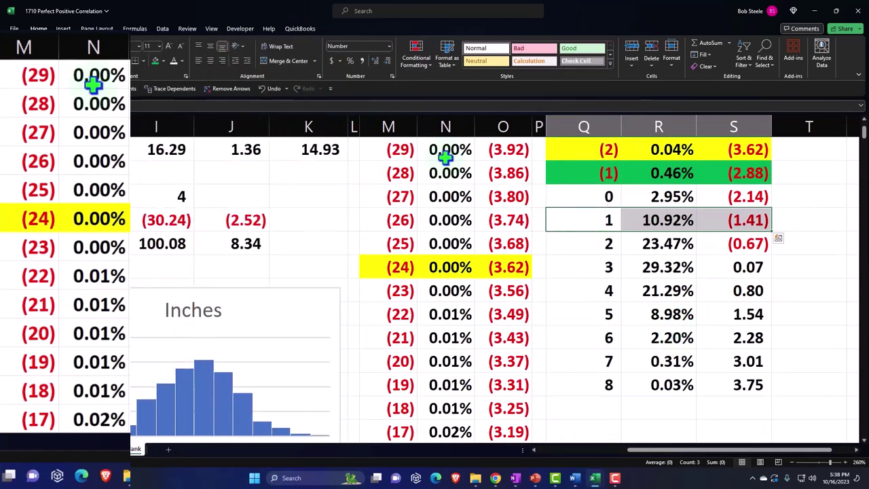
left_click(161, 61)
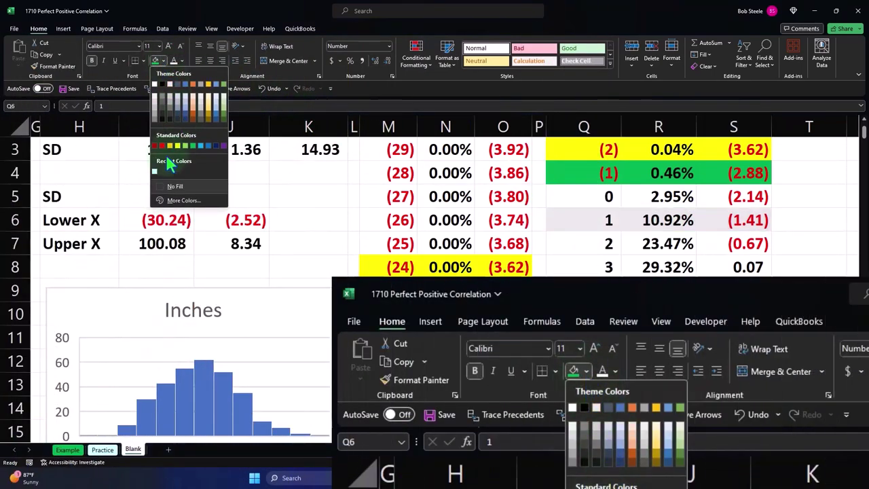
left_click(198, 145)
- Find the 12 inches row with the matching Z score and fill M44:O44 with the same light blue
scroll(411, 248, "down", 3)
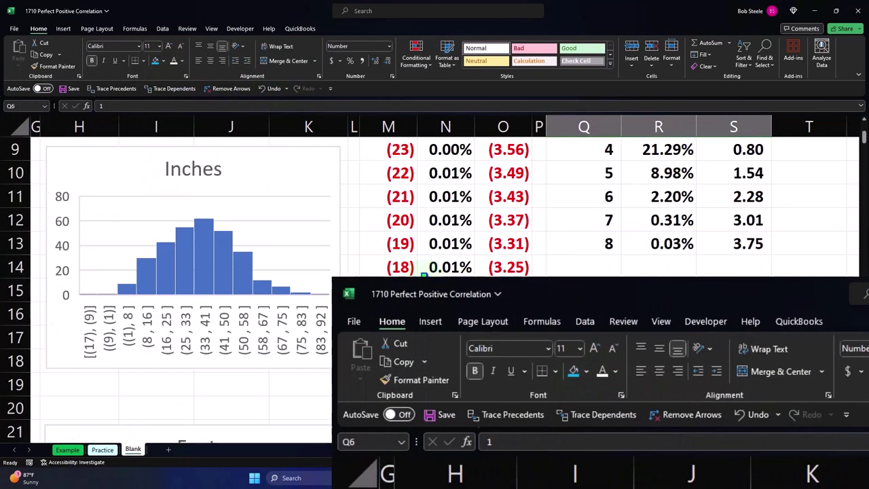
scroll(423, 275, "down", 1)
scroll(494, 312, "down", 1)
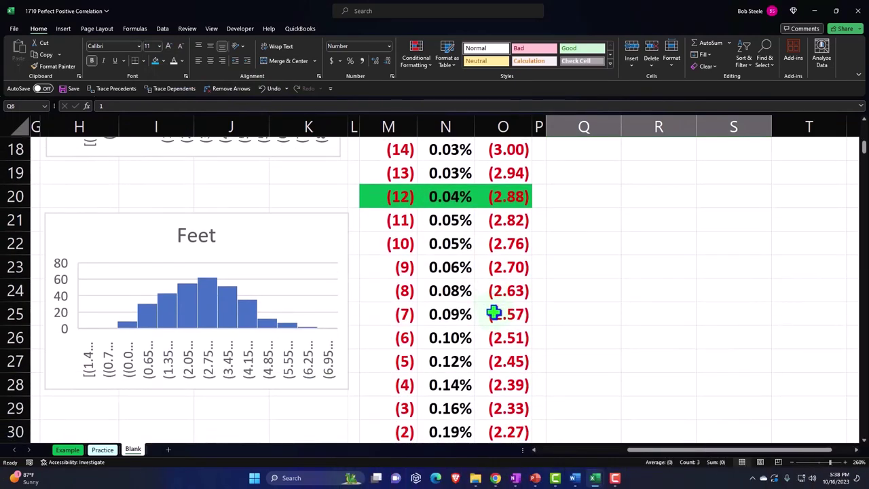
scroll(493, 312, "down", 3)
scroll(494, 312, "down", 3)
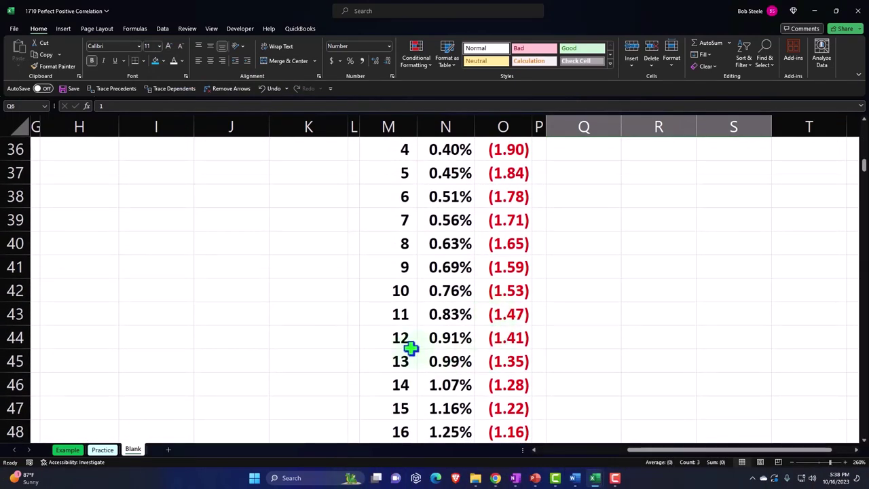
left_click_drag(407, 340, 492, 338)
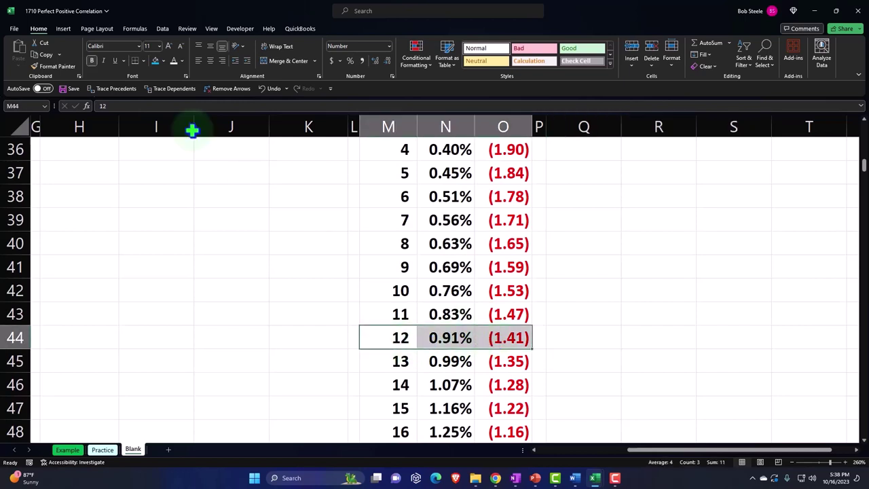
left_click(155, 61)
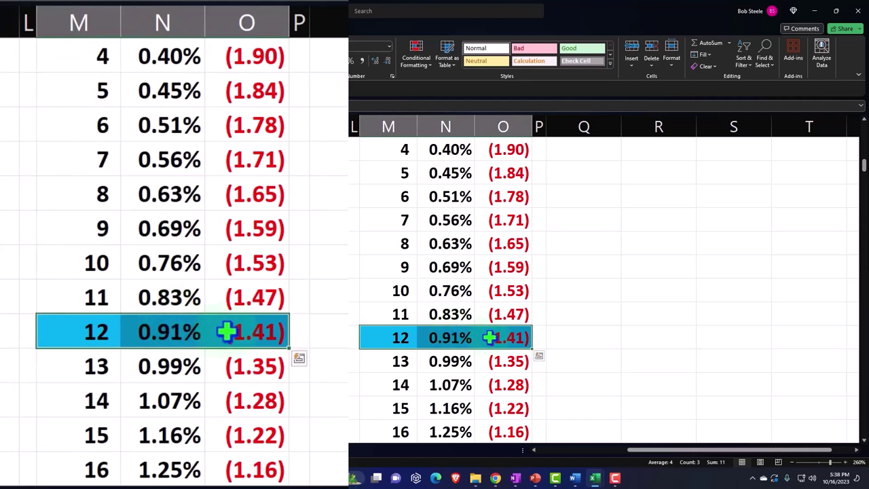
- Fill the 24 inches row, M56:O56, with standard orange
scroll(489, 338, "down", 4)
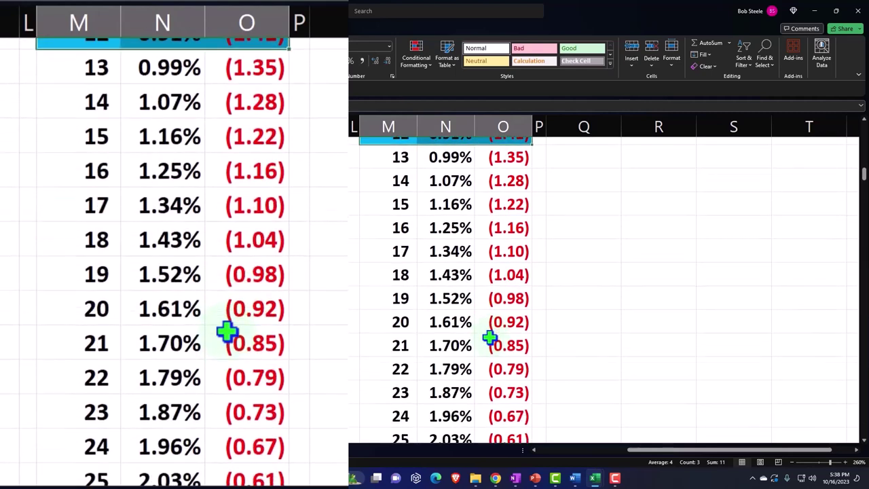
scroll(490, 338, "down", 1)
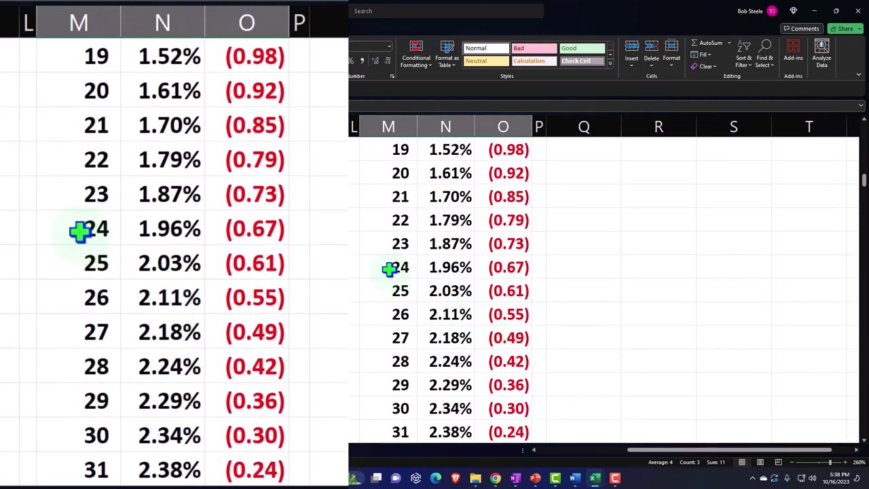
left_click_drag(388, 268, 499, 267)
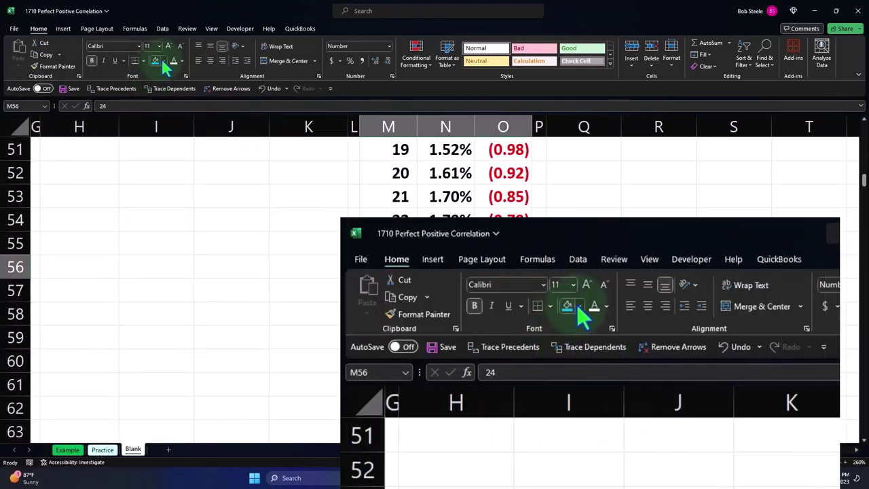
left_click(161, 61)
left_click(169, 145)
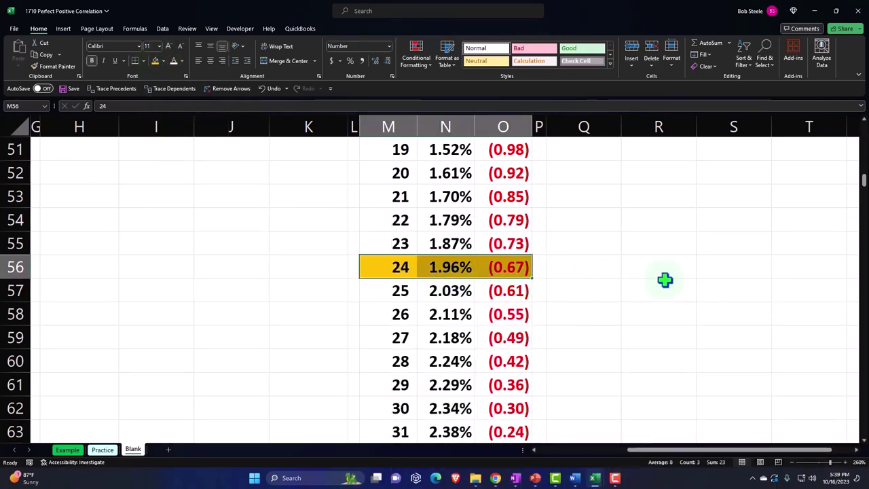
- Fill the 2 feet row, Q7:S7, with the same orange to mark its matching Z score
scroll(666, 280, "up", 15)
scroll(665, 279, "up", 2)
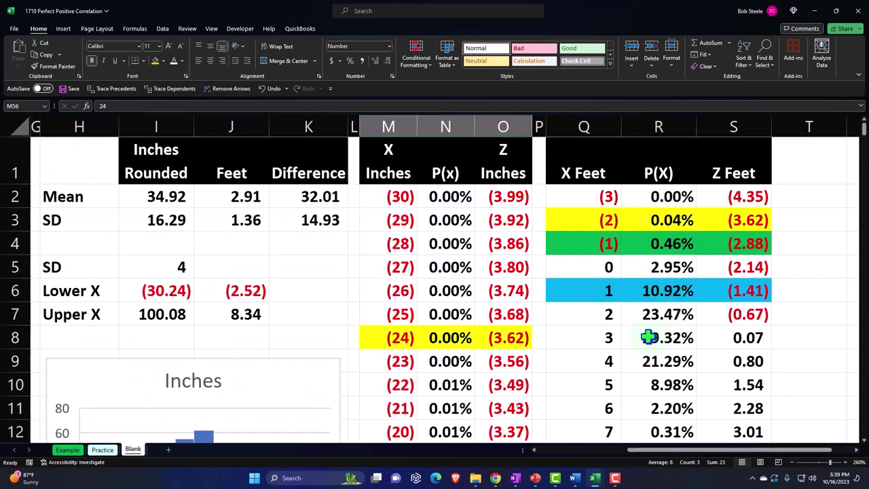
left_click_drag(588, 313, 734, 314)
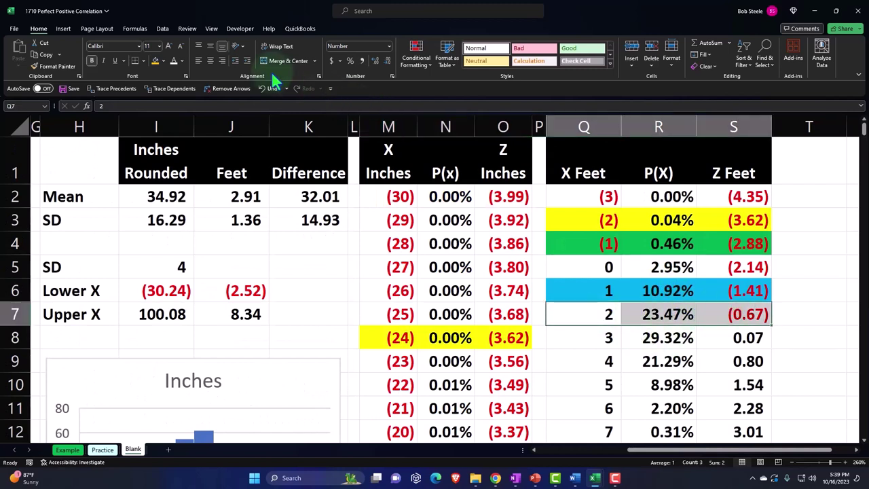
left_click(154, 61)
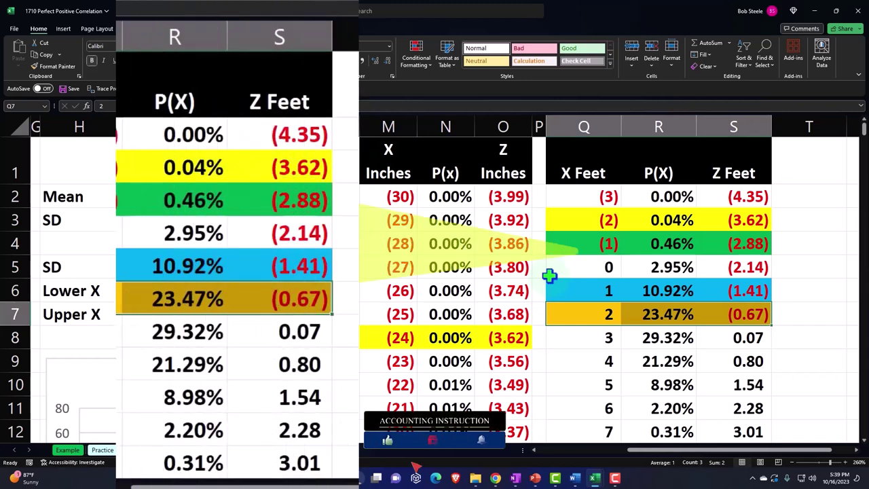
- Paste the copied text box with the correlation formula for r and place it beside the Z Feet column, starting in column T
left_click(708, 211)
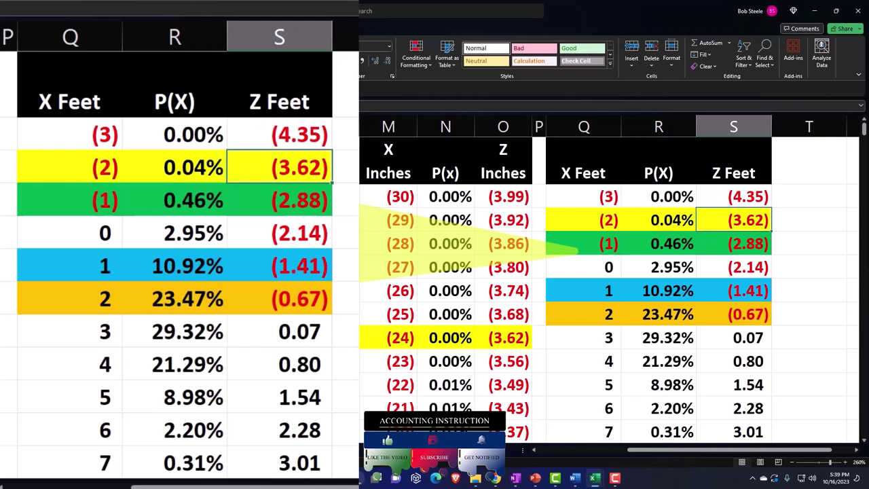
key("alt+Tab")
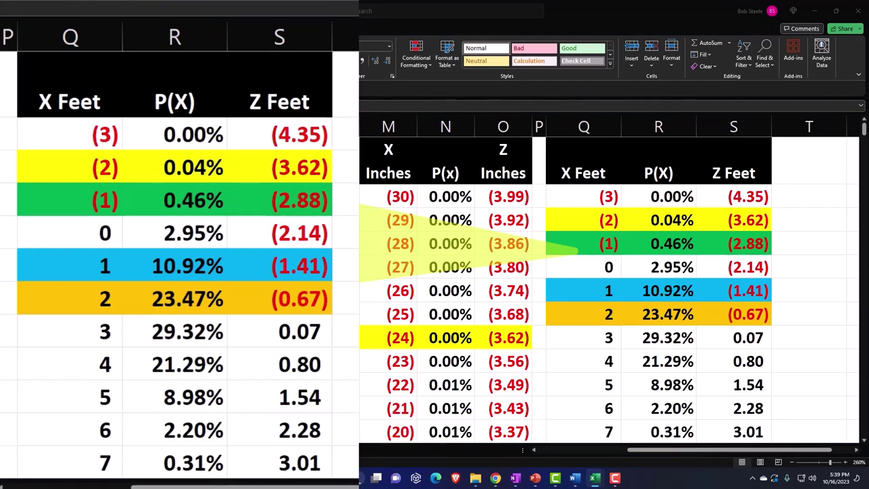
key("ctrl+v")
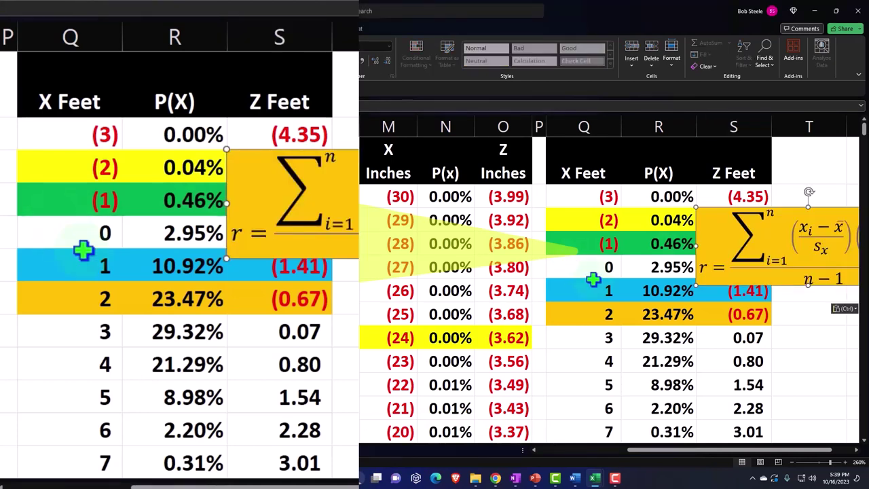
left_click_drag(657, 451, 665, 450)
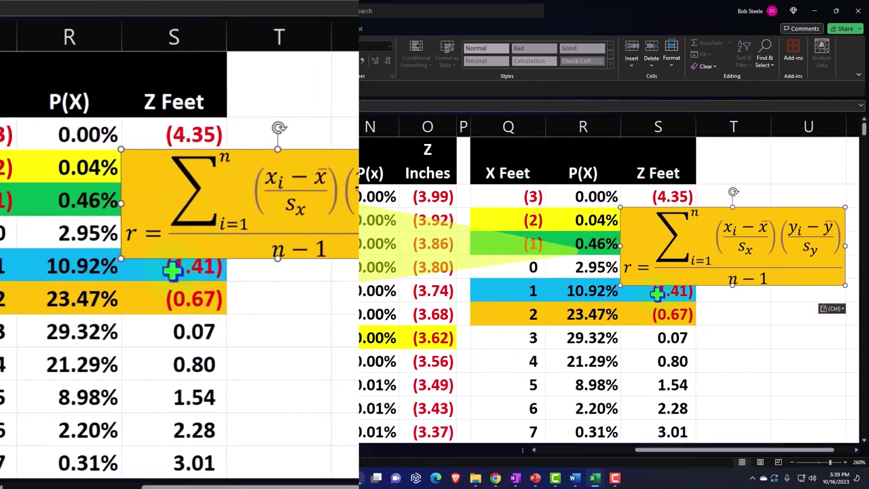
left_click_drag(645, 291, 735, 291)
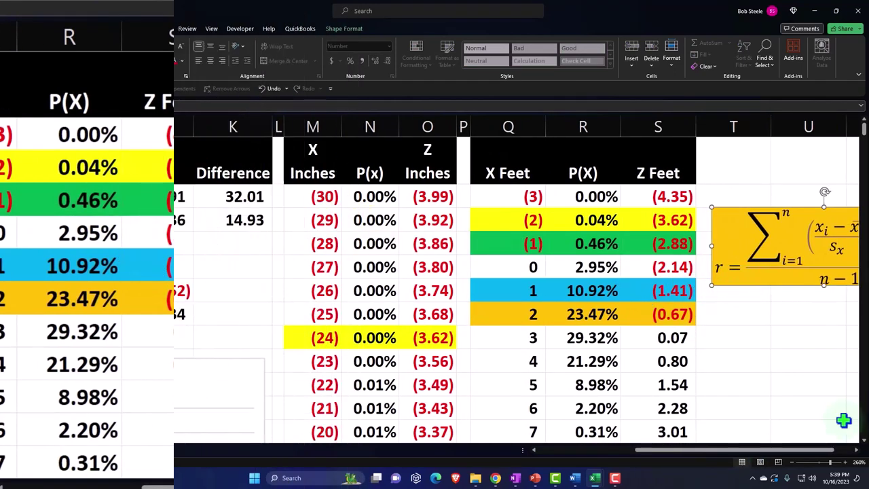
scroll(857, 459, "right", 1)
scroll(857, 459, "right", 4)
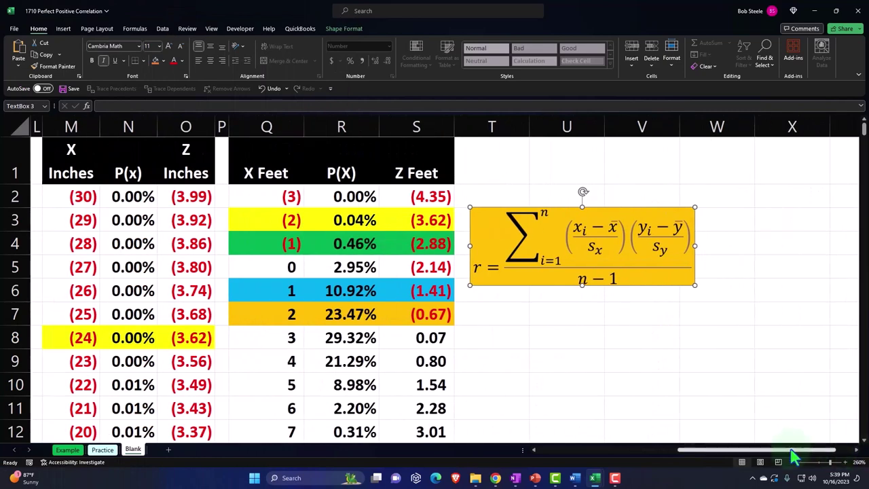
- Review the mean and SD values, the Inches and Feet histograms and the Z Feet formula in S3 against the correlation formula
left_click_drag(791, 457, 650, 453)
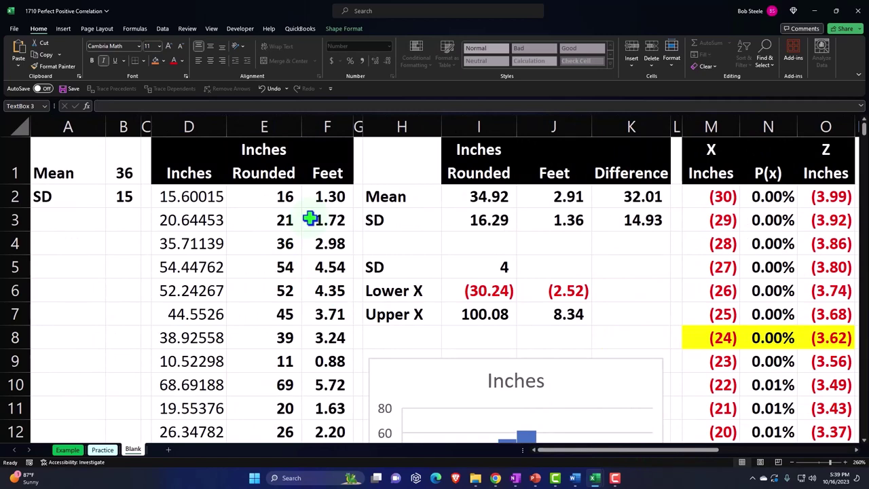
left_click_drag(477, 197, 477, 210)
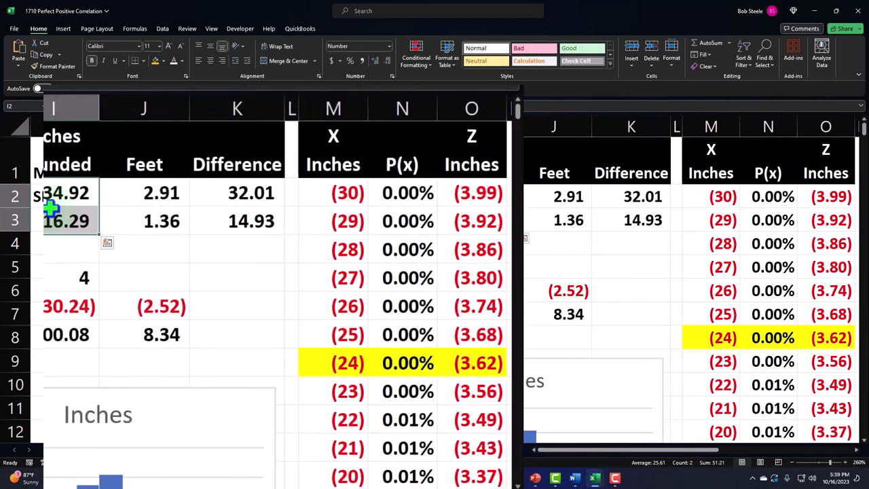
scroll(477, 210, "down", 2)
left_click(43, 237)
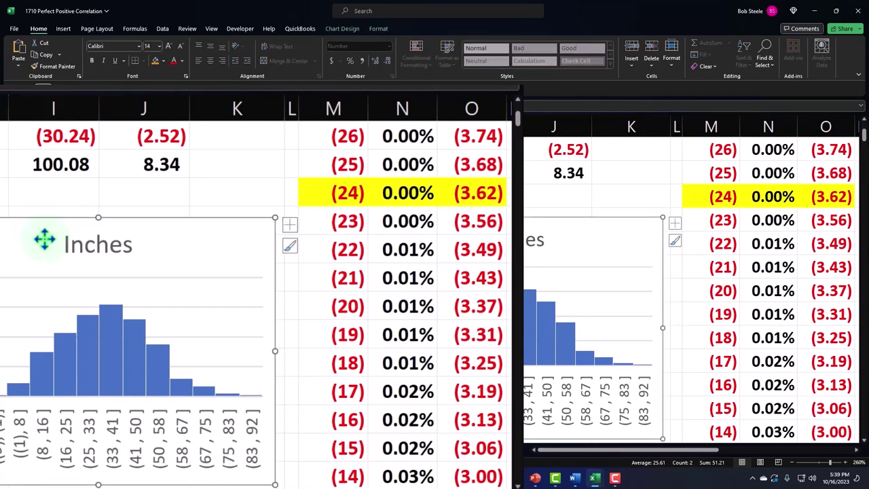
scroll(66, 305, "down", 3)
left_click(62, 339)
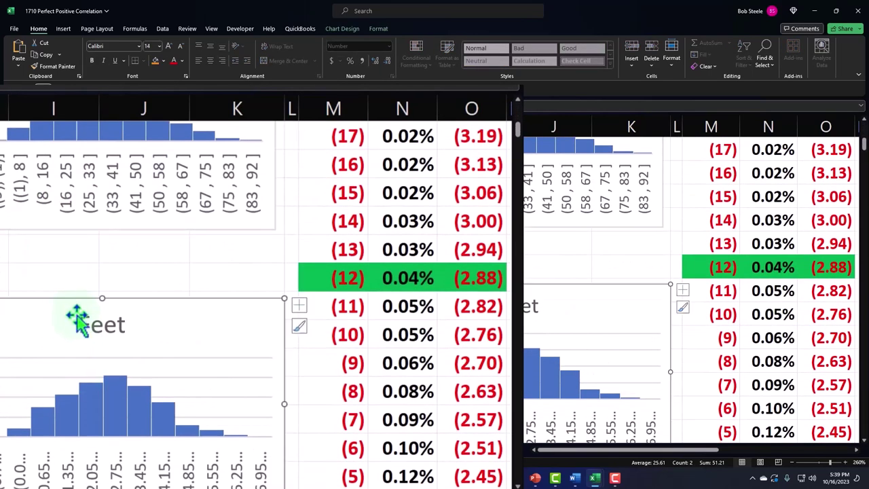
scroll(80, 326, "up", 5)
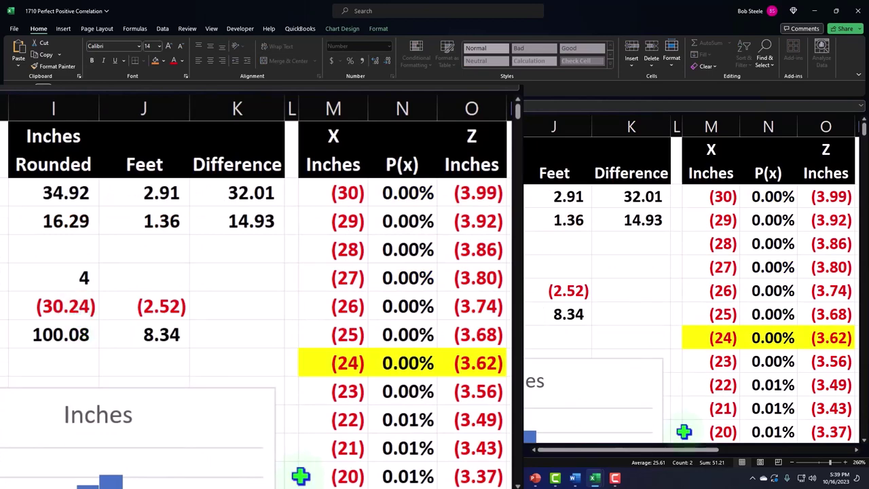
left_click_drag(683, 455, 776, 455)
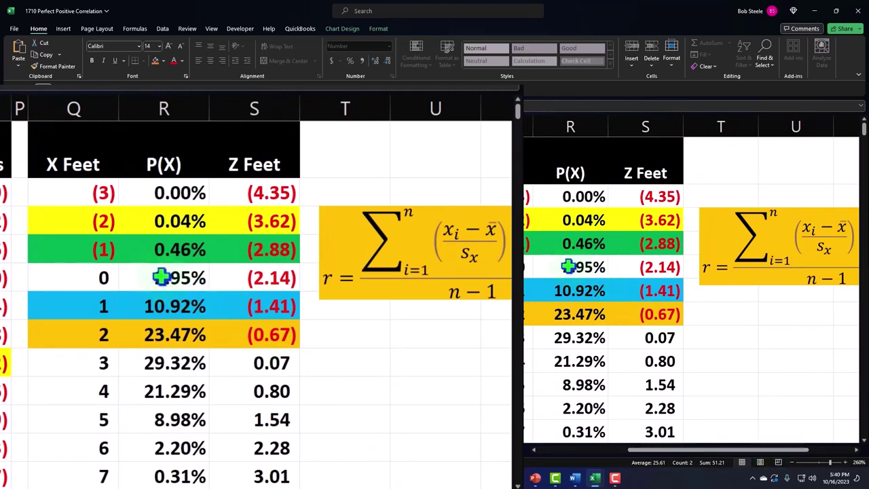
left_click(256, 224)
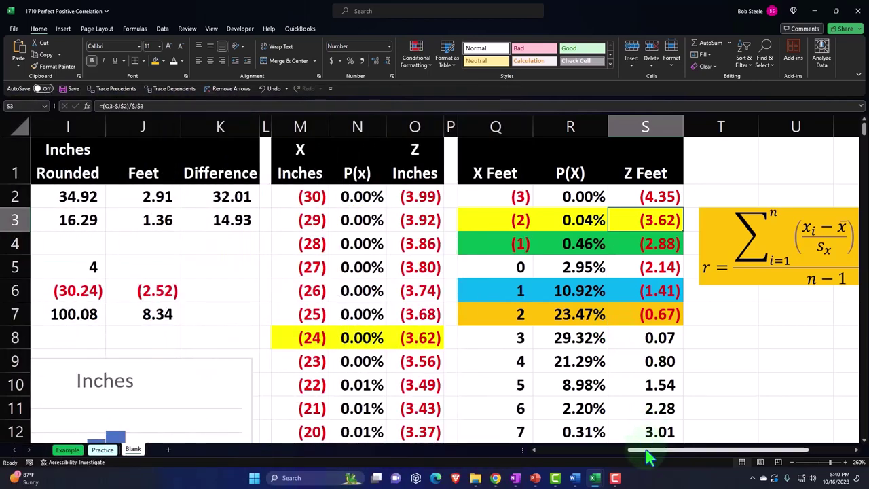
left_click_drag(650, 456, 708, 457)
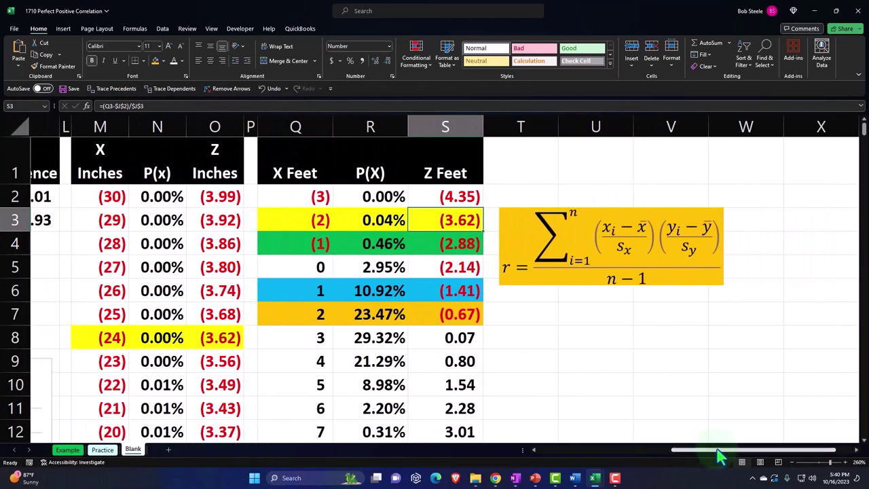